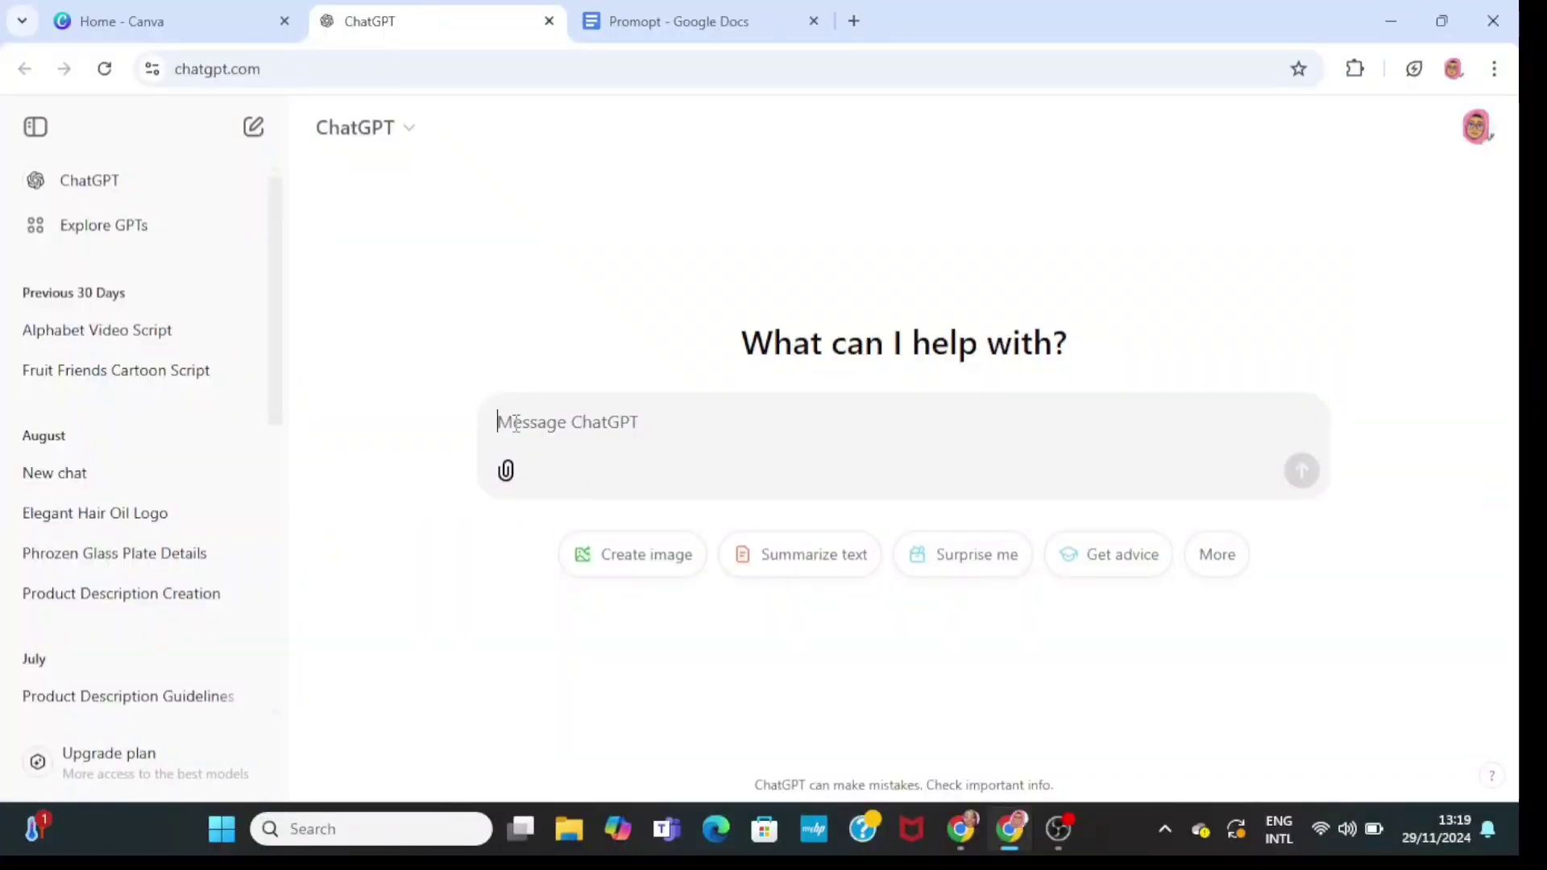
Paste the prompt for a short schoolgirl whiteboard-animation story into ChatGPT and send it
{"action": "right_click", "coordinate": [516, 424]}
{"action": "left_click", "coordinate": [548, 252]}
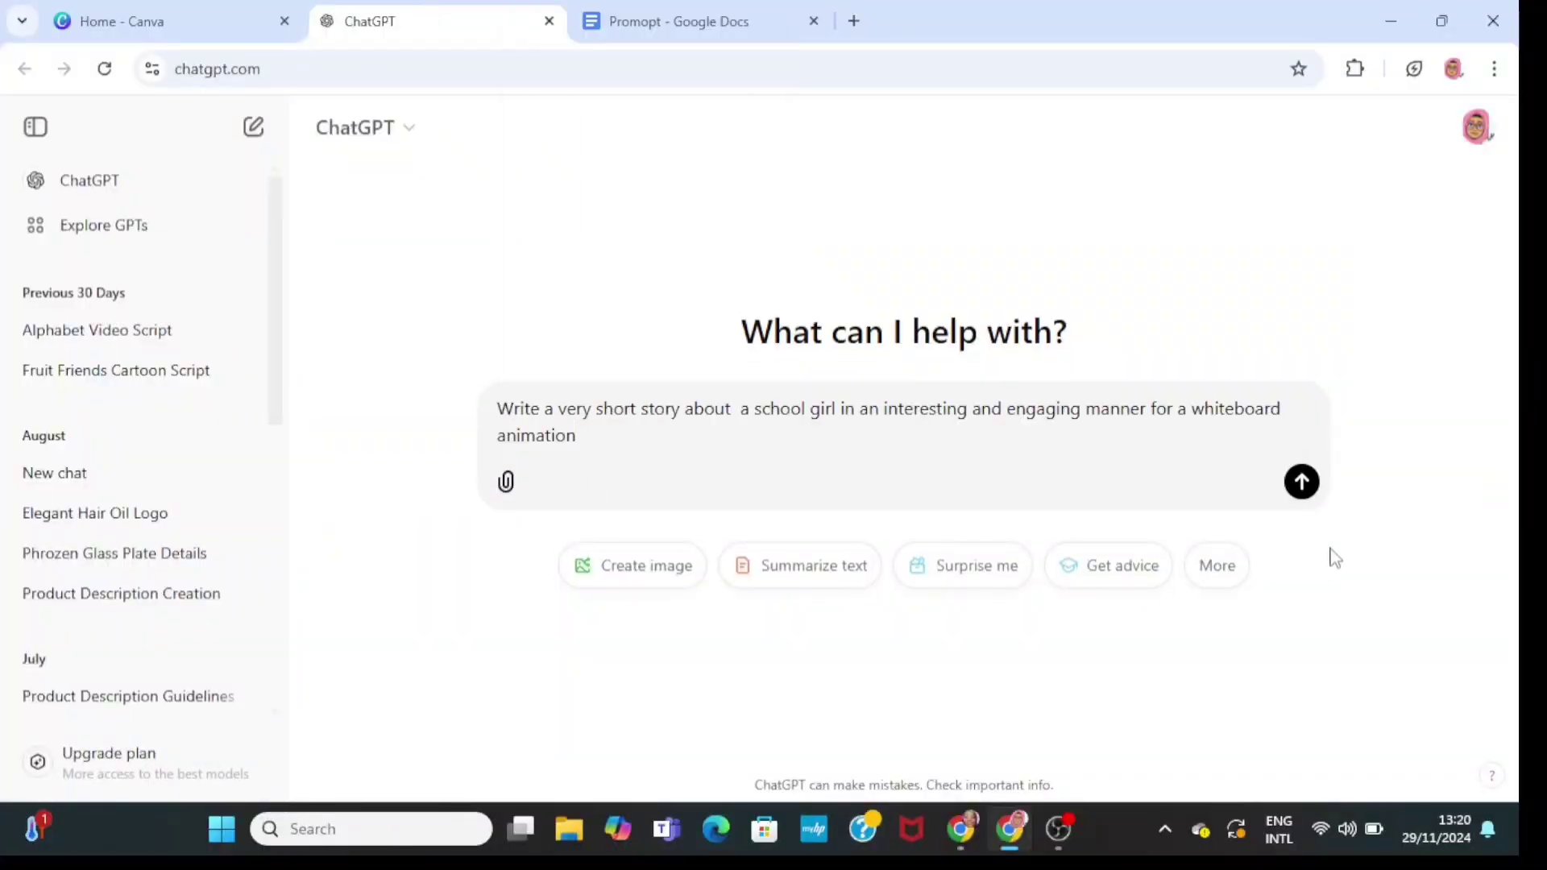
{"action": "left_click", "coordinate": [1302, 484]}
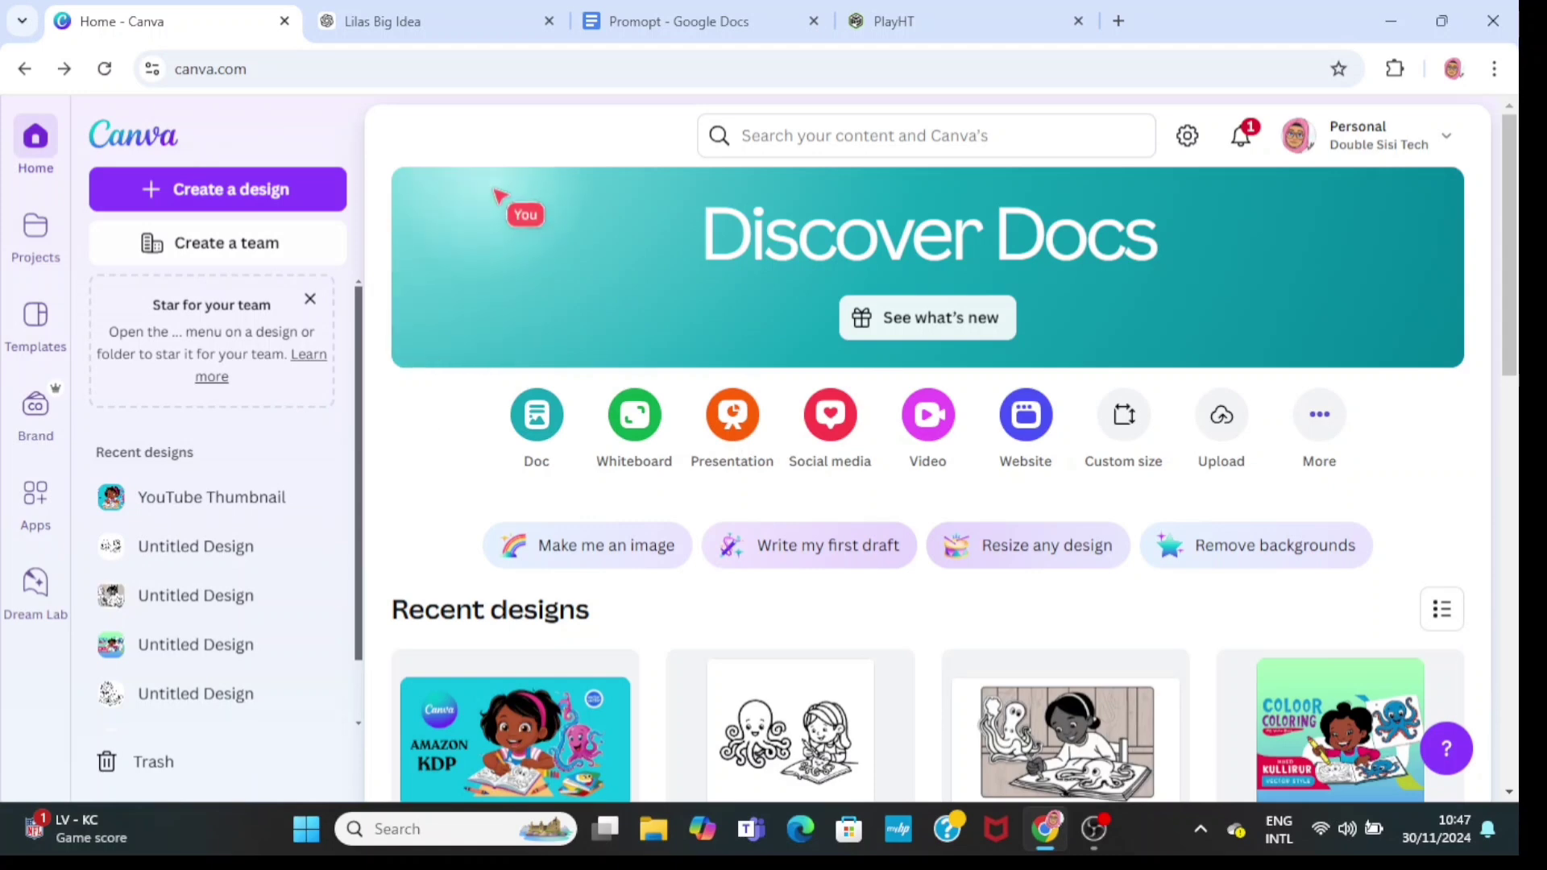
Create a 1080p video design and search Elements graphics for 'a smiling teacher sketch'
{"action": "left_click", "coordinate": [283, 192]}
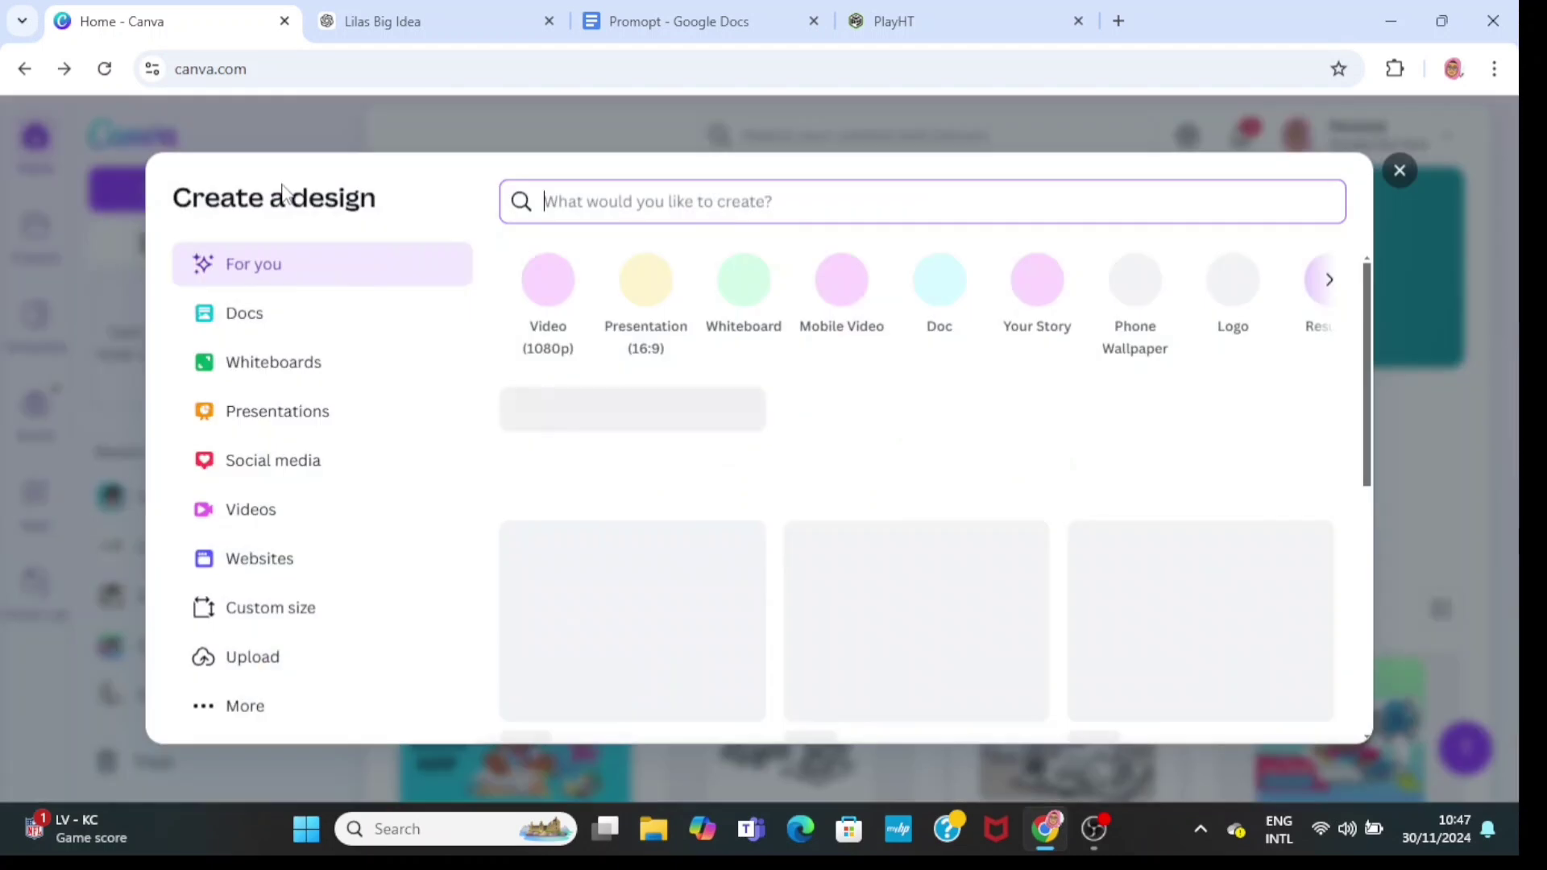
{"action": "left_click", "coordinate": [564, 294]}
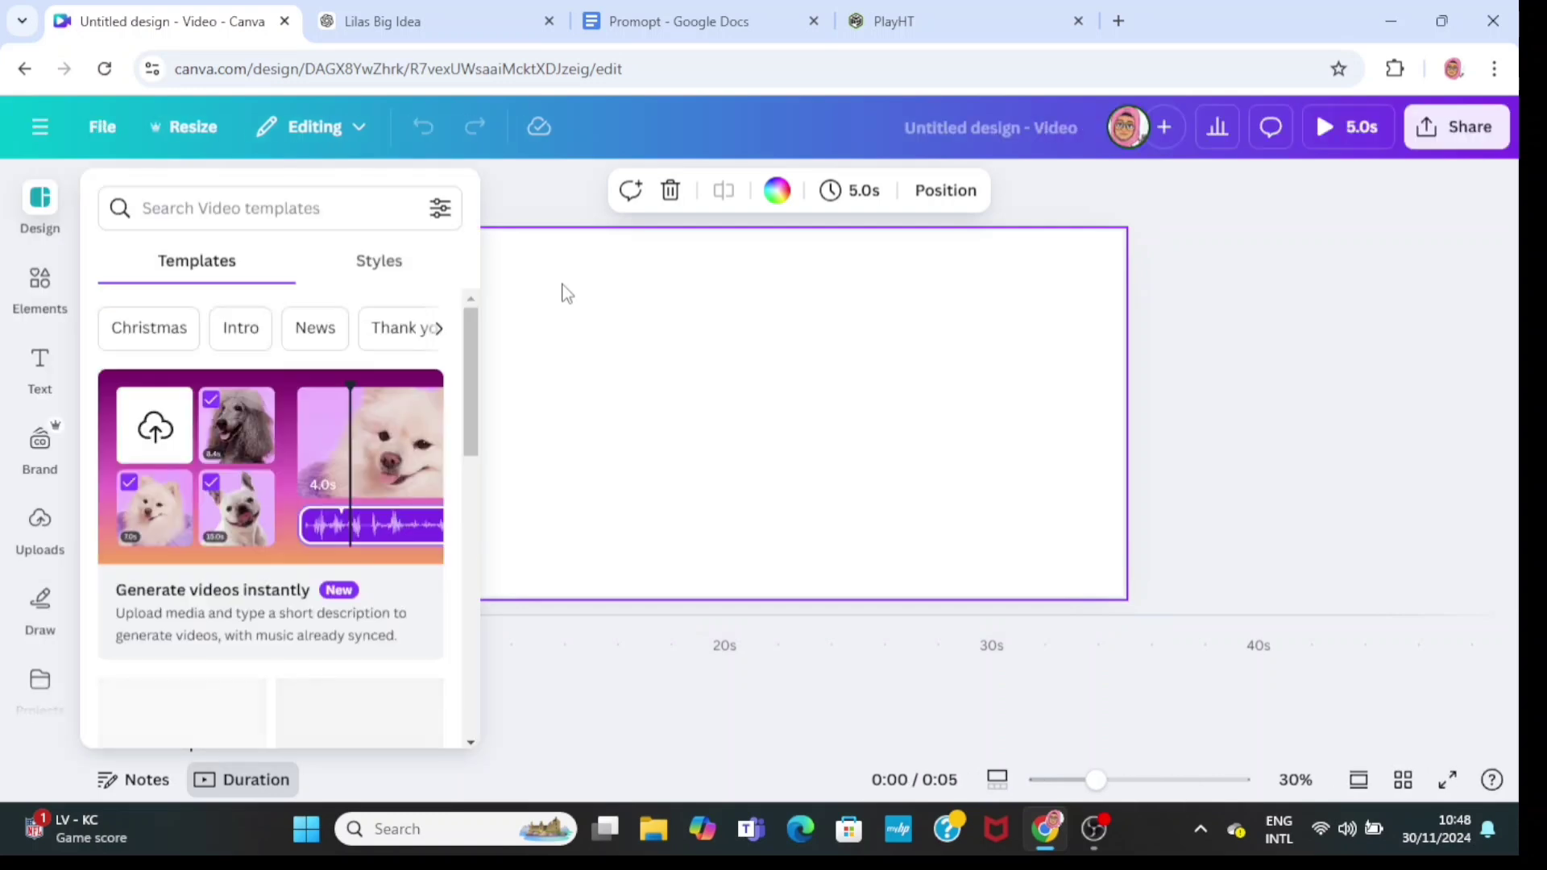
{"action": "left_click", "coordinate": [40, 286]}
{"action": "left_click", "coordinate": [174, 198]}
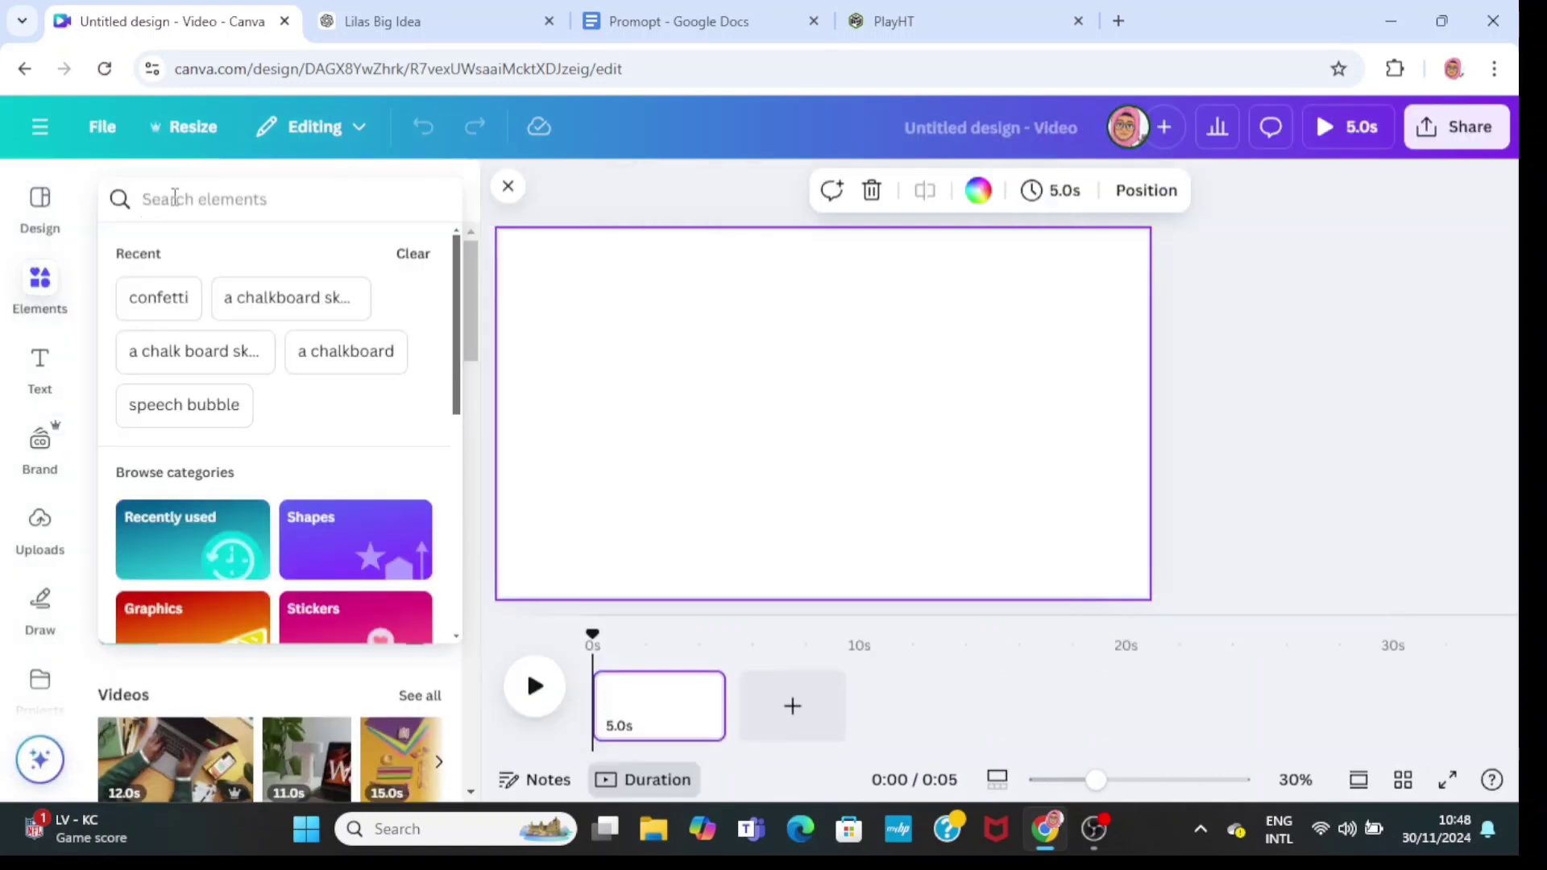
{"action": "type", "text": "a smiling"}
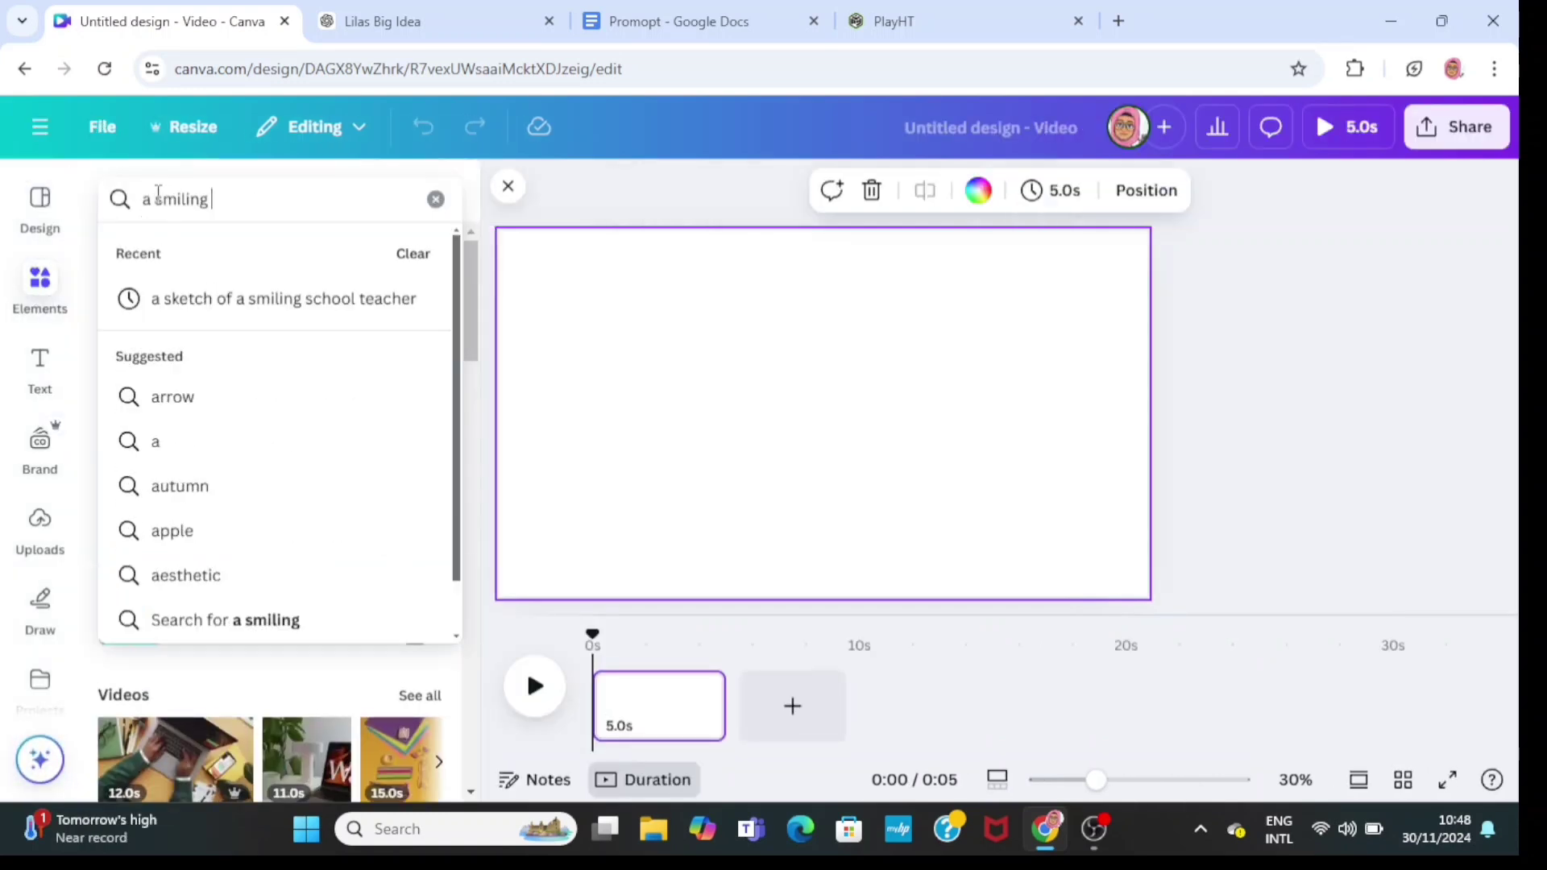
{"action": "type", "text": " teacher sketch"}
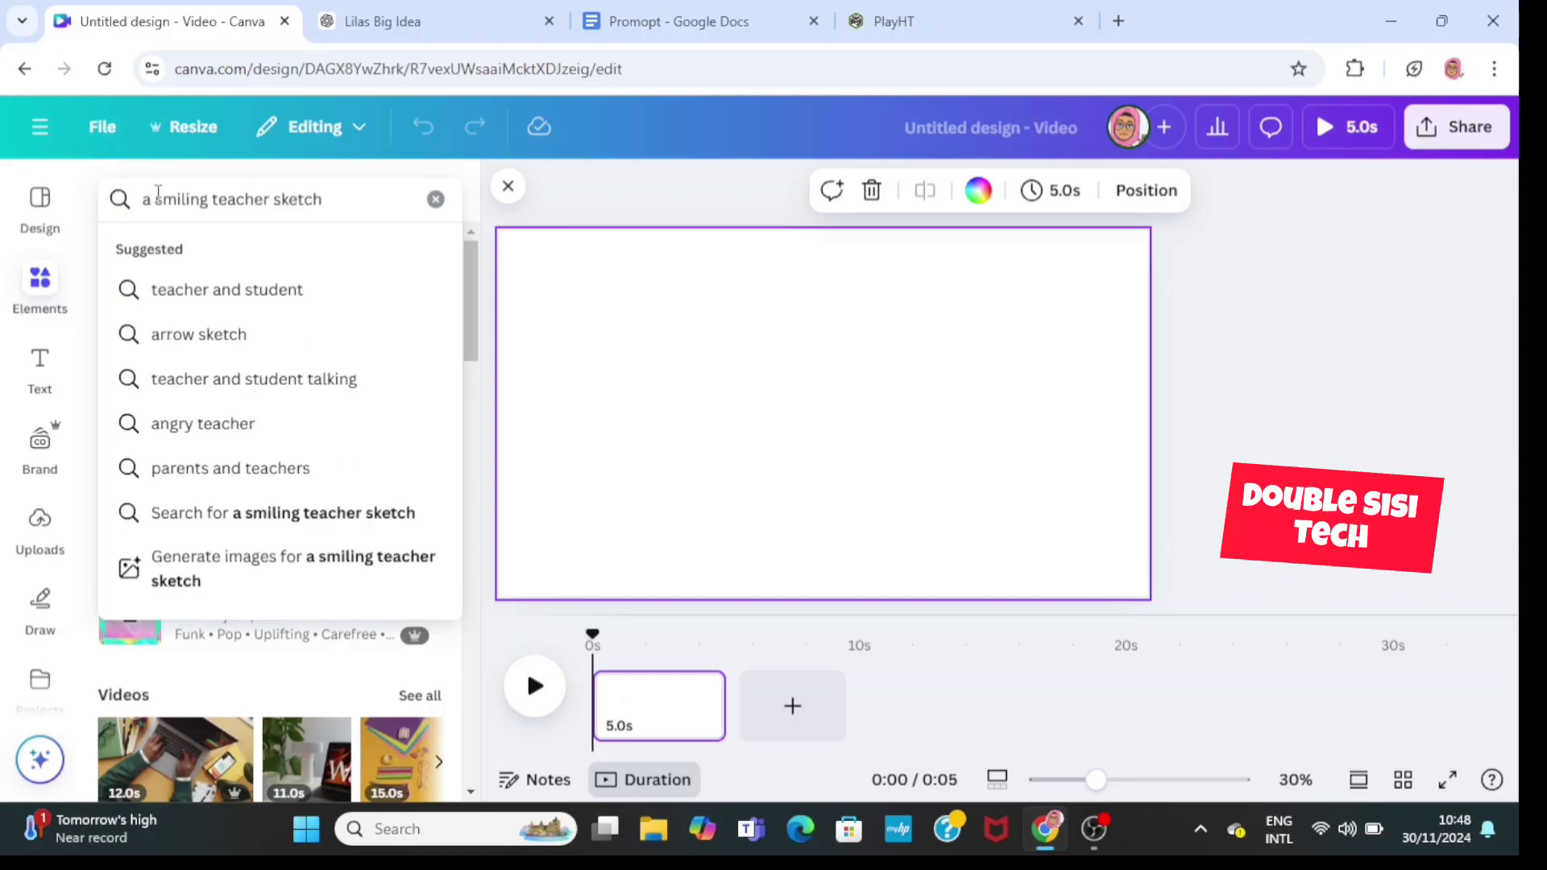
{"action": "key", "text": "Return"}
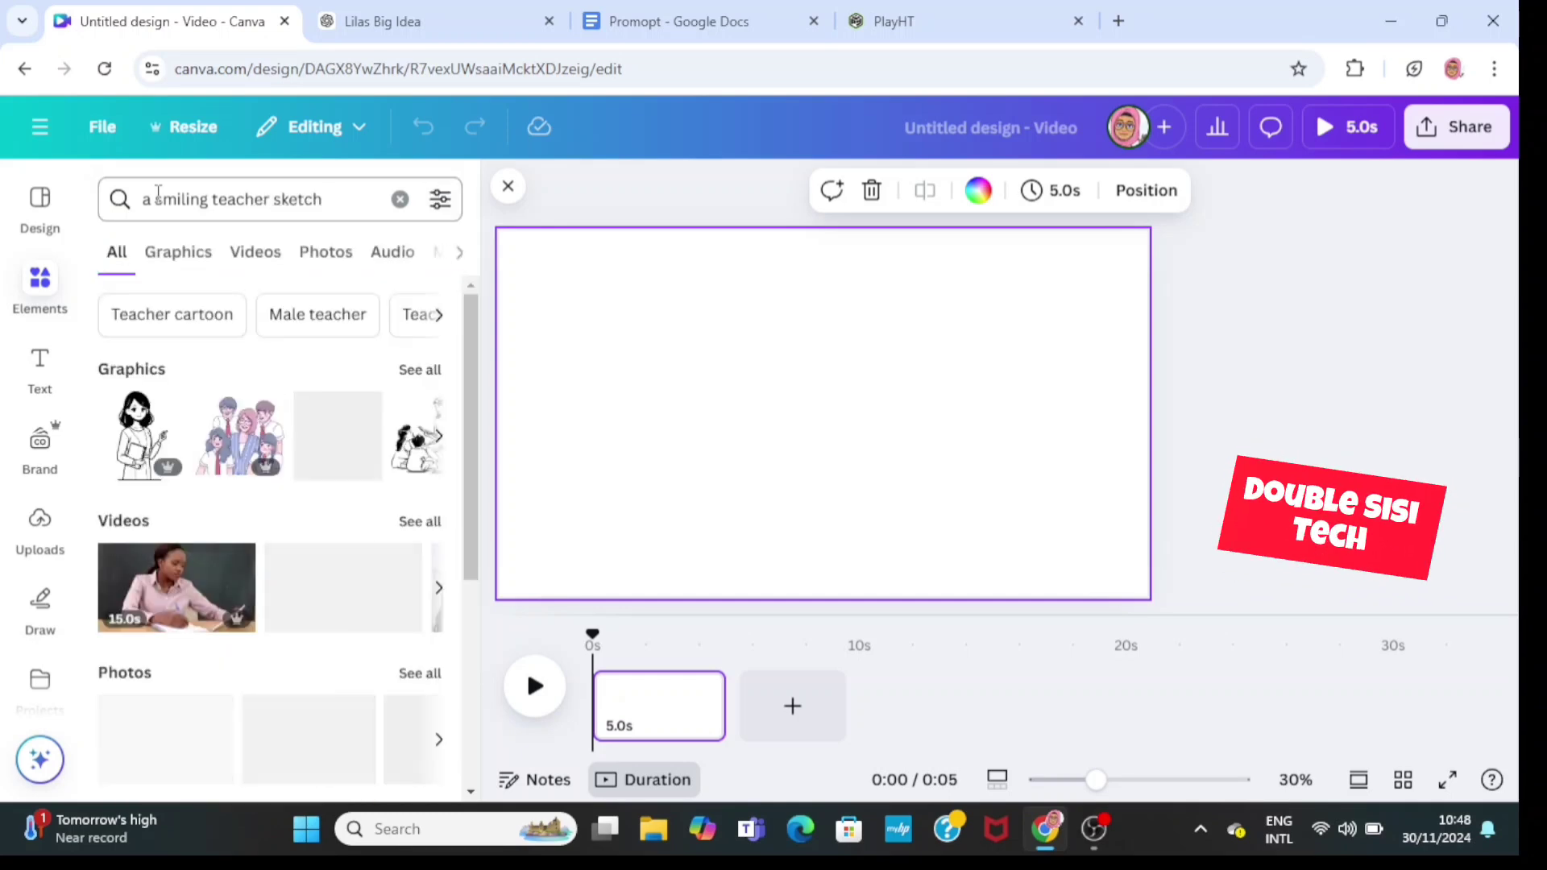
{"action": "left_click", "coordinate": [179, 252]}
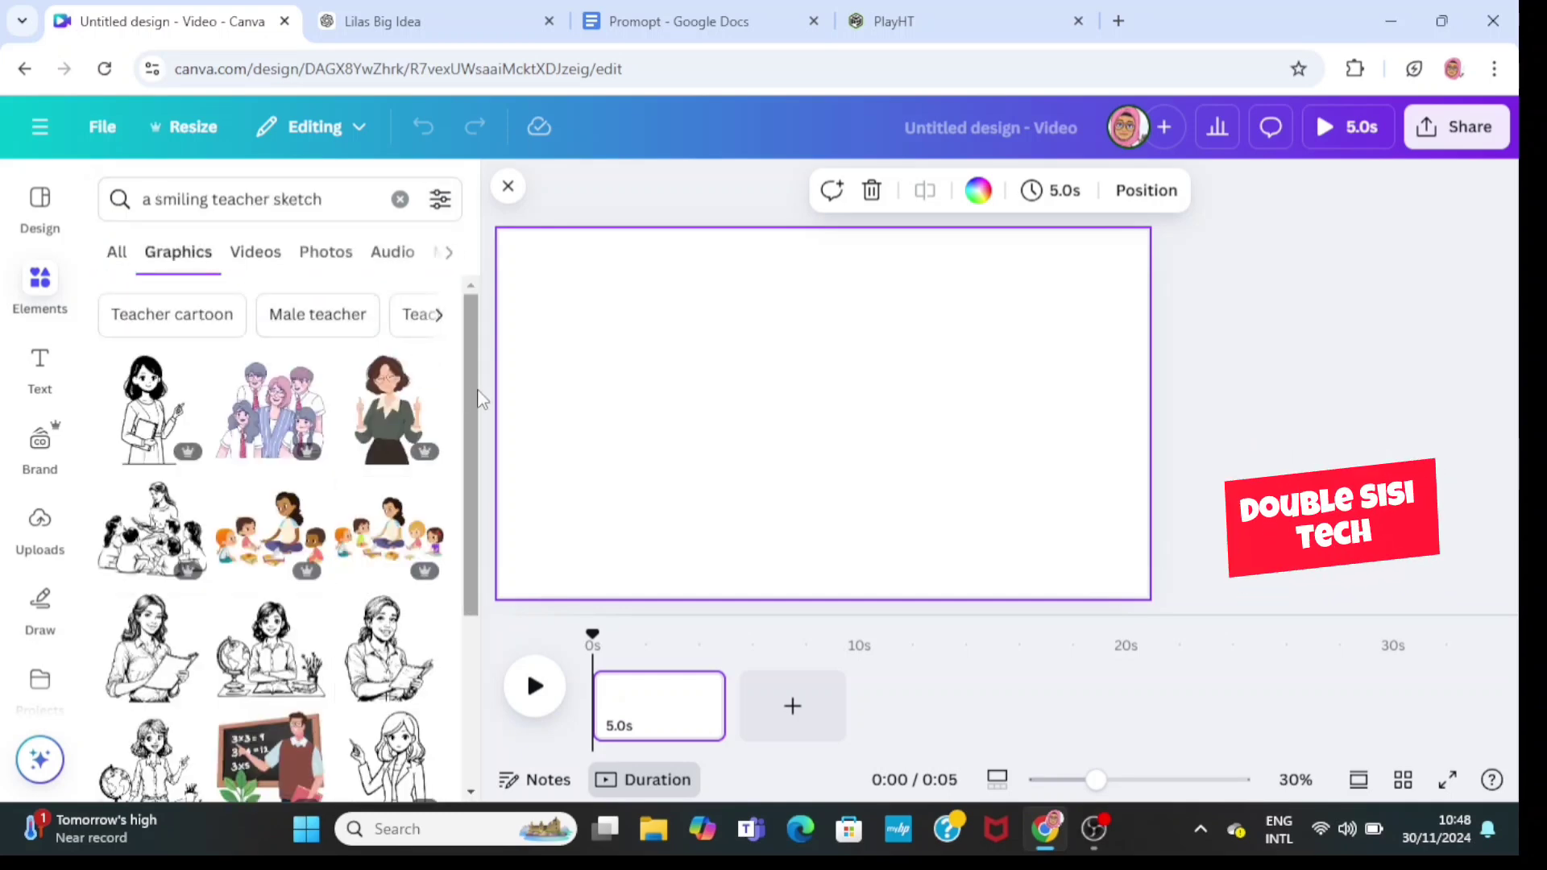
{"action": "left_click_drag", "start_coordinate": [467, 385], "coordinate": [466, 593]}
{"action": "scroll", "coordinate": [466, 590], "scroll_direction": "up", "scroll_amount": 1}
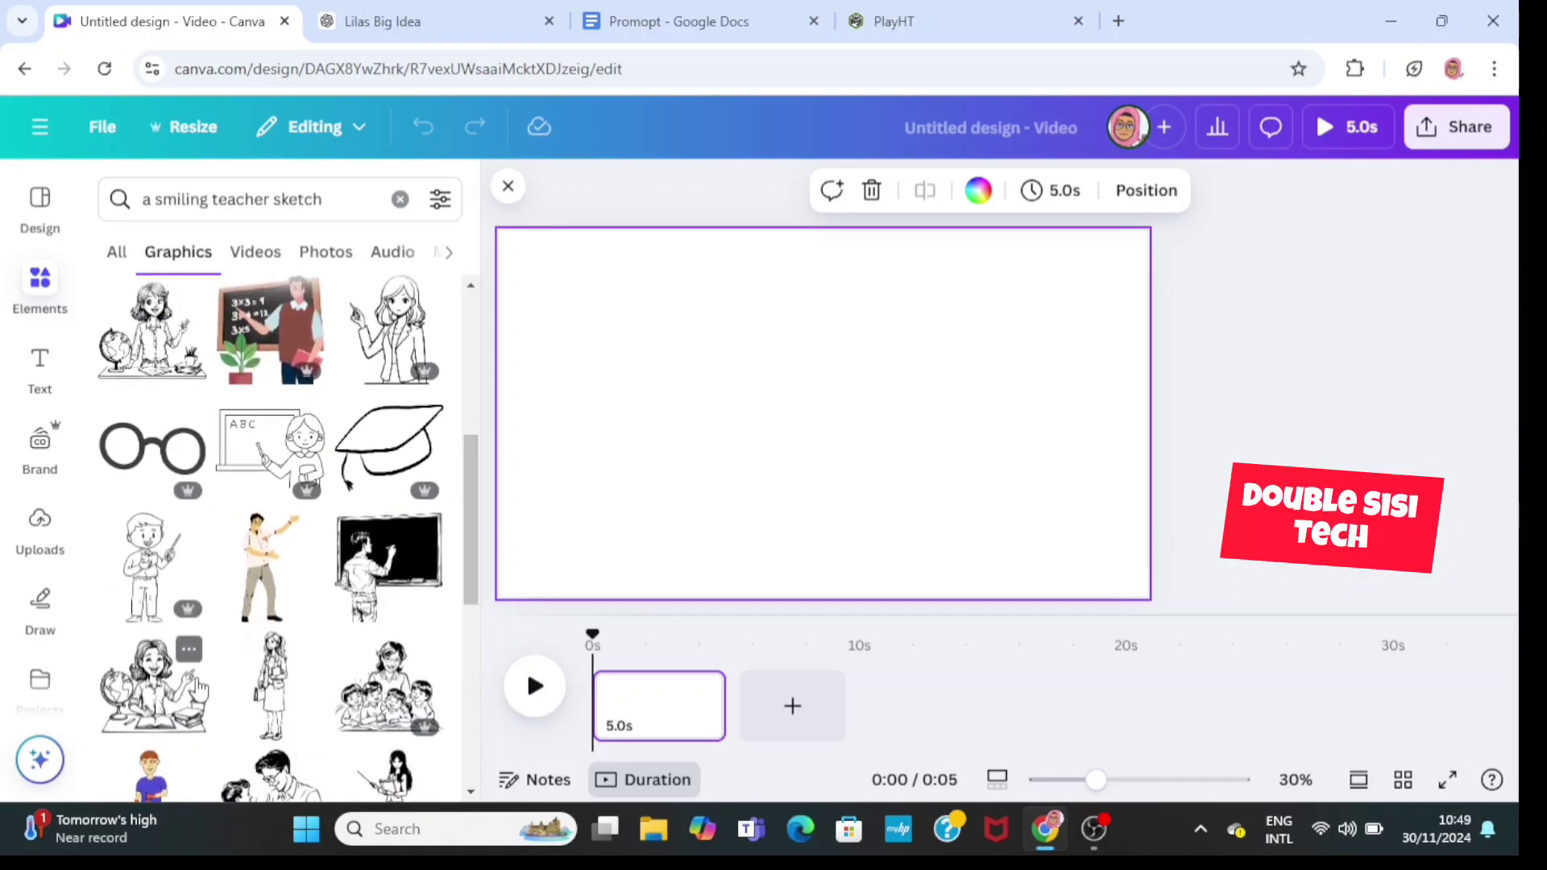
Add the teacher-with-globe sketch and enlarge it on the left of the page
{"action": "left_click", "coordinate": [139, 680]}
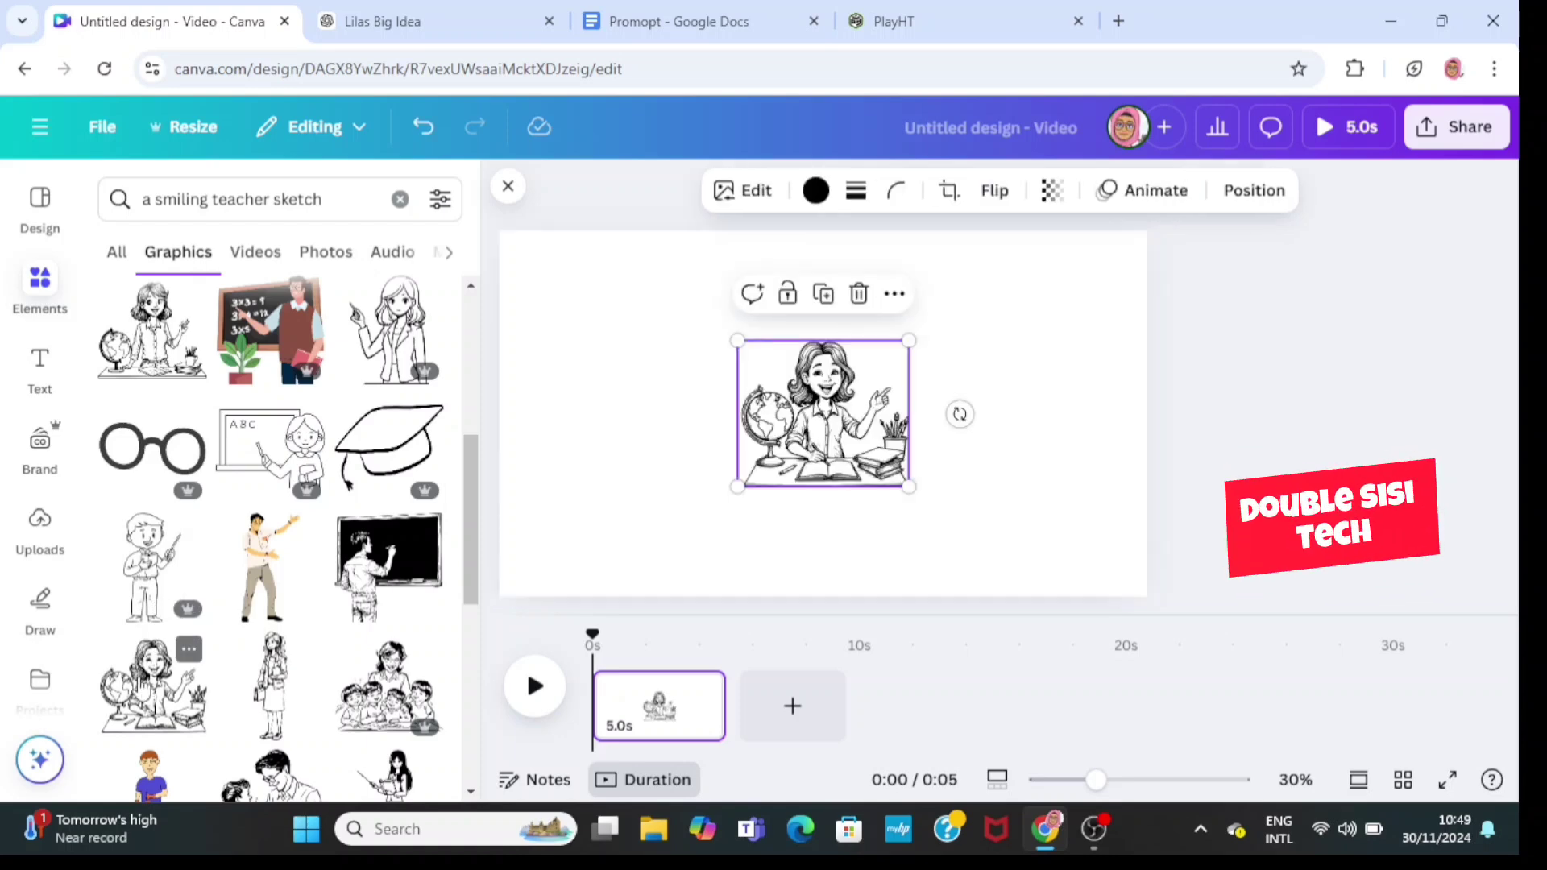
{"action": "left_click_drag", "start_coordinate": [856, 424], "coordinate": [707, 411]}
{"action": "left_click_drag", "start_coordinate": [587, 473], "coordinate": [520, 529]}
{"action": "left_click_drag", "start_coordinate": [760, 328], "coordinate": [800, 292]}
{"action": "left_click", "coordinate": [882, 518]}
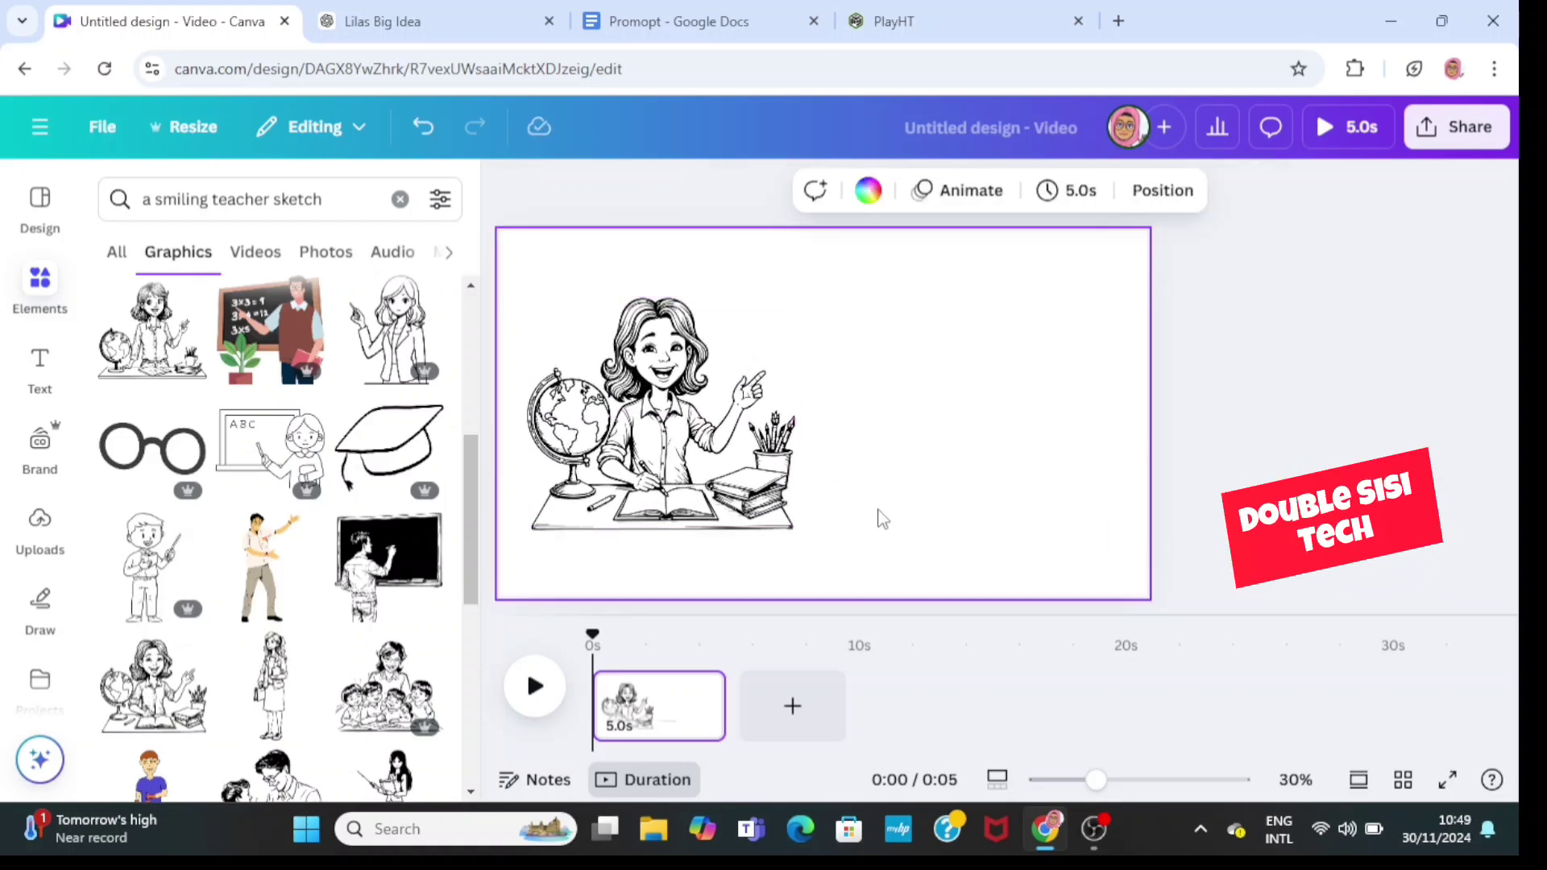
Search 'speech bubble' graphics and size a cloud thought bubble above the teacher's pointing hand
{"action": "left_click", "coordinate": [399, 201]}
{"action": "type", "text": "spe"}
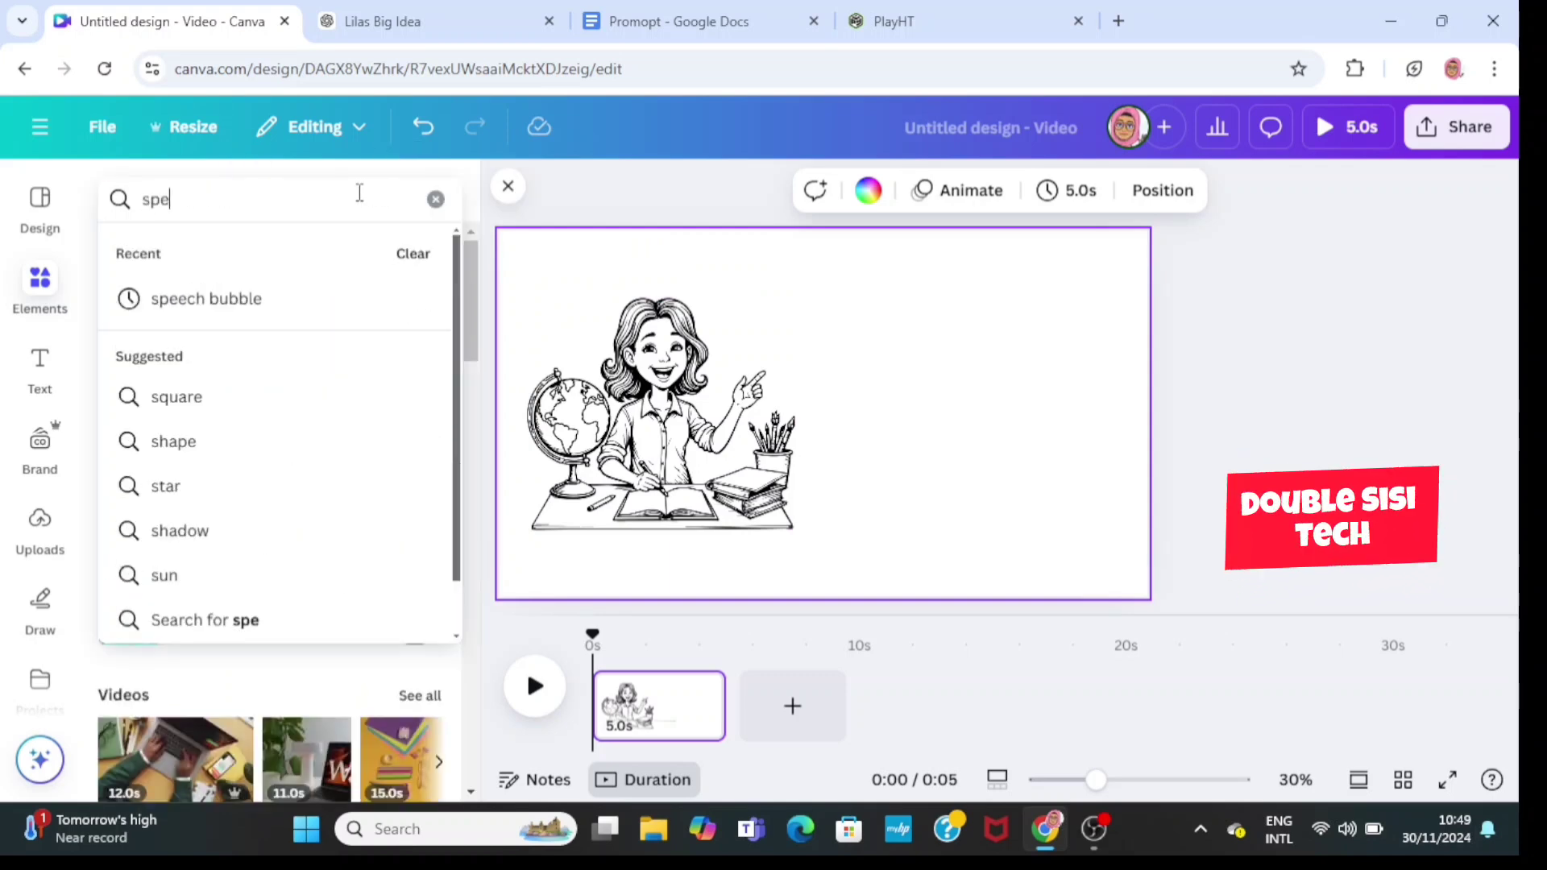
{"action": "left_click", "coordinate": [258, 317]}
{"action": "left_click", "coordinate": [246, 252]}
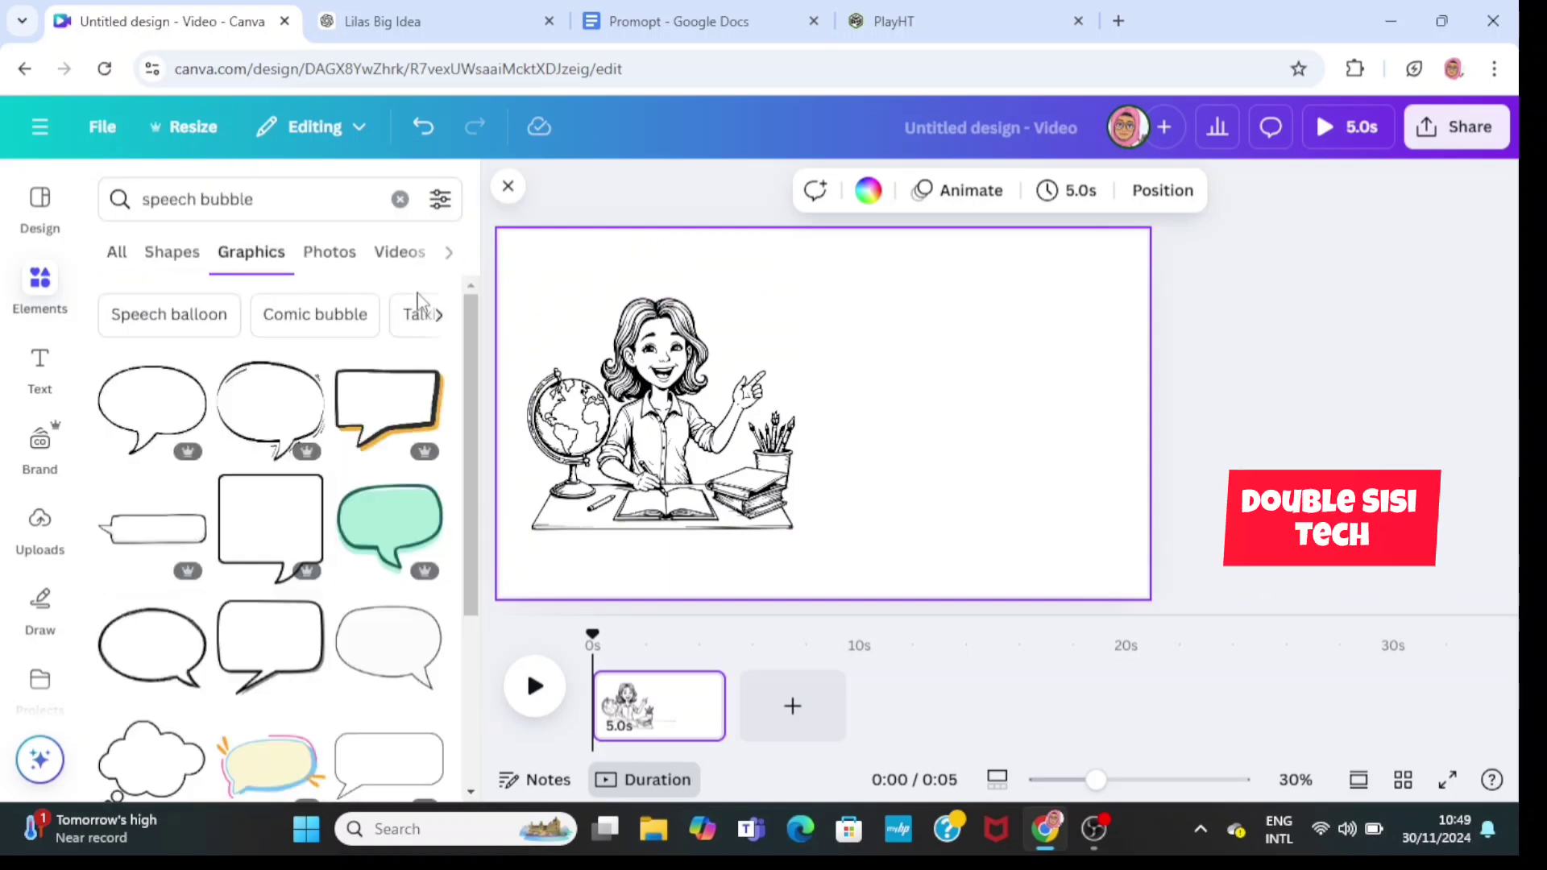
{"action": "scroll", "coordinate": [469, 483], "scroll_direction": "down", "scroll_amount": 3}
{"action": "left_click", "coordinate": [154, 567]}
{"action": "left_click_drag", "start_coordinate": [798, 431], "coordinate": [850, 329]}
{"action": "left_click_drag", "start_coordinate": [781, 376], "coordinate": [815, 349]}
{"action": "left_click_drag", "start_coordinate": [886, 298], "coordinate": [850, 313]}
{"action": "left_click_drag", "start_coordinate": [920, 365], "coordinate": [933, 373]}
{"action": "left_click", "coordinate": [1080, 437]}
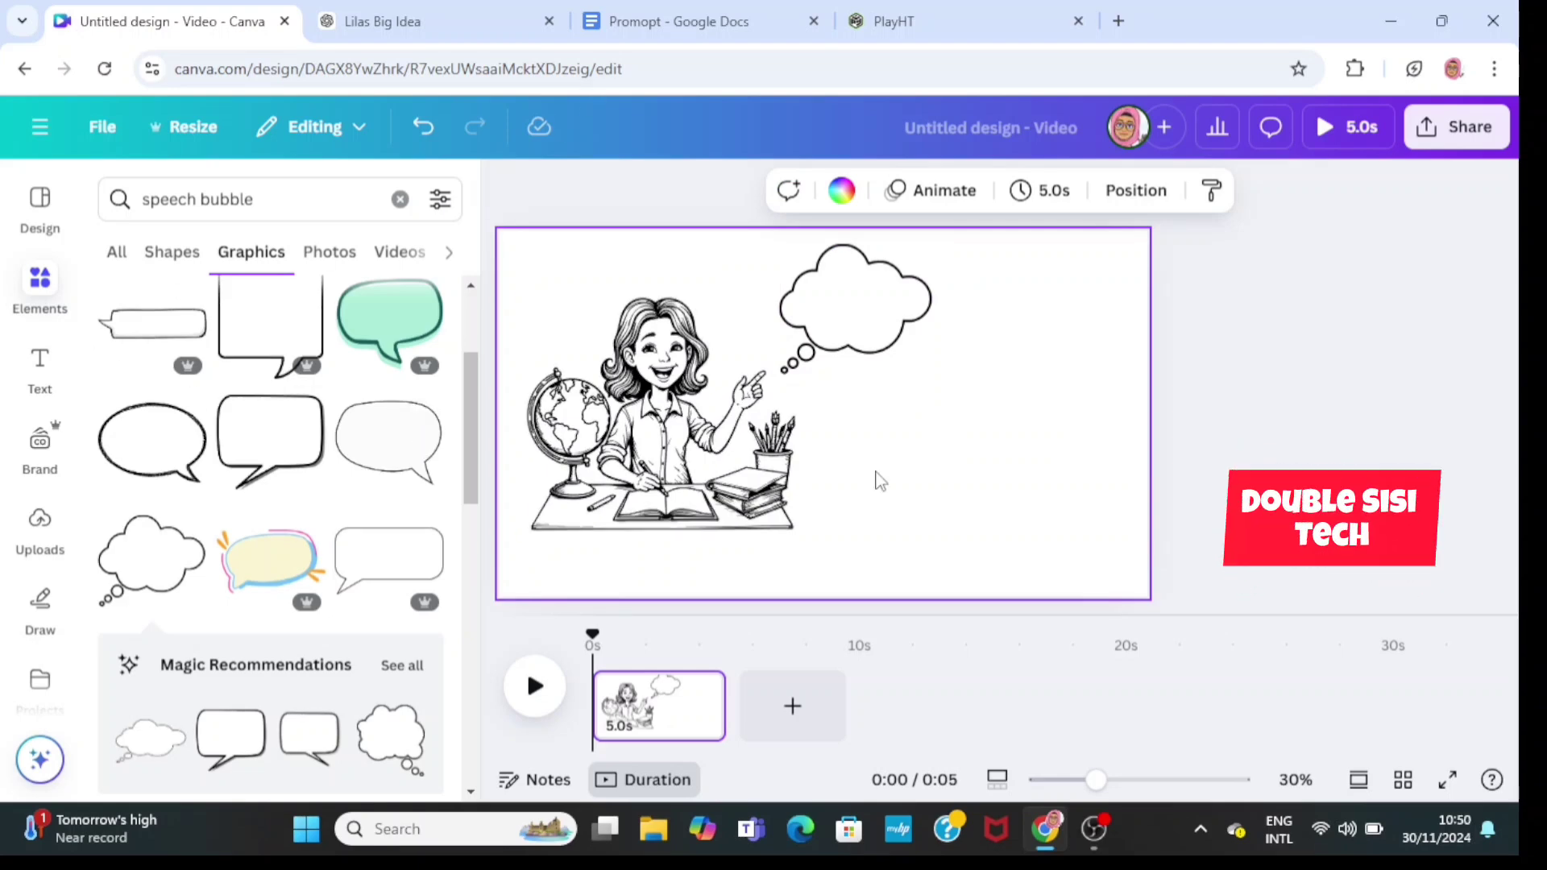
{"action": "left_click", "coordinate": [36, 379]}
Add a heading with the pasted mystery-prize sentence, sized and centred inside the thought bubble
{"action": "left_click", "coordinate": [202, 520]}
{"action": "right_click", "coordinate": [782, 412]}
{"action": "left_click", "coordinate": [825, 208]}
{"action": "left_click_drag", "start_coordinate": [1147, 611], "coordinate": [870, 516]}
{"action": "left_click_drag", "start_coordinate": [871, 448], "coordinate": [798, 449]}
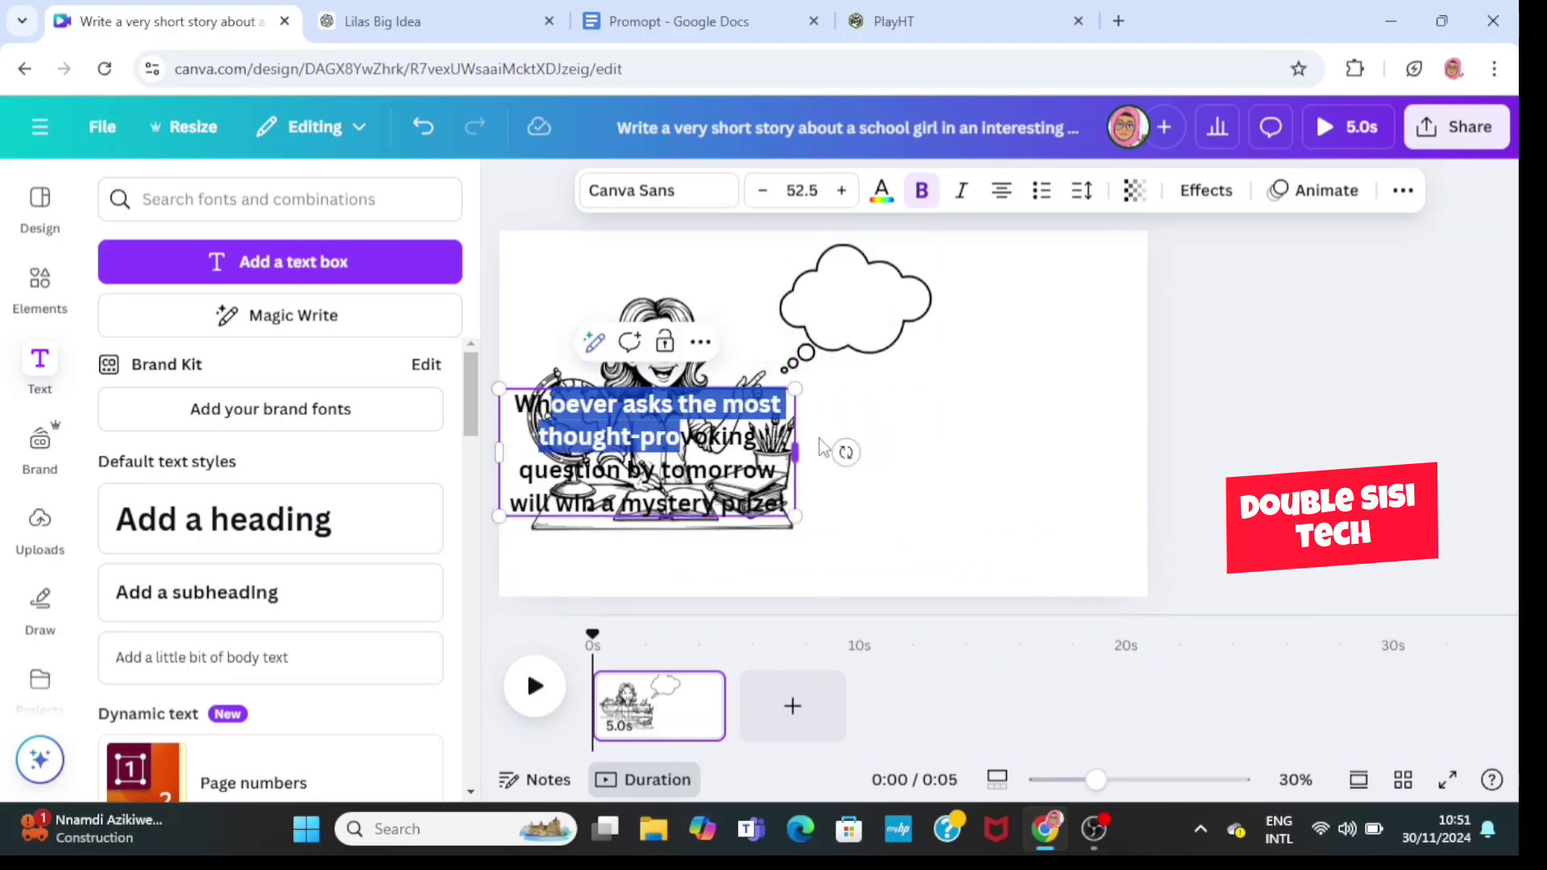
{"action": "left_click_drag", "start_coordinate": [667, 446], "coordinate": [906, 405]}
{"action": "left_click_drag", "start_coordinate": [743, 451], "coordinate": [905, 384]}
{"action": "left_click_drag", "start_coordinate": [992, 433], "coordinate": [814, 327]}
{"action": "left_click", "coordinate": [1012, 349]}
{"action": "left_click", "coordinate": [1048, 465]}
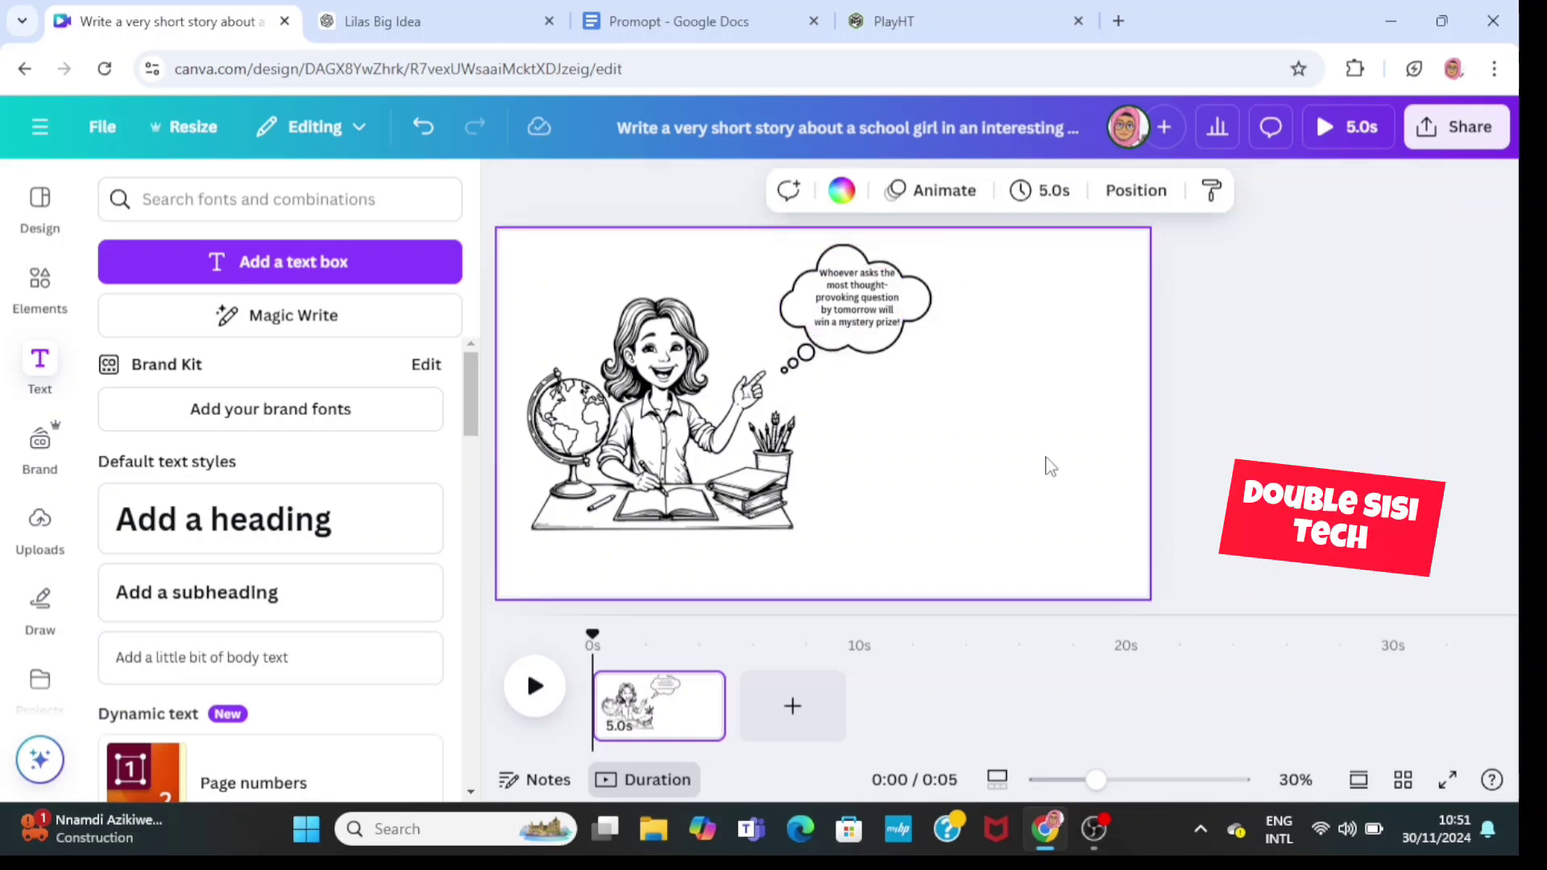
Group the thought bubble with its text, resize it, and move it to the page's top edge
{"action": "left_click_drag", "start_coordinate": [806, 266], "coordinate": [949, 318]}
{"action": "left_click", "coordinate": [857, 298]}
{"action": "left_click_drag", "start_coordinate": [834, 241], "coordinate": [1076, 451]}
{"action": "left_click", "coordinate": [894, 440]}
{"action": "left_click_drag", "start_coordinate": [870, 392], "coordinate": [836, 419]}
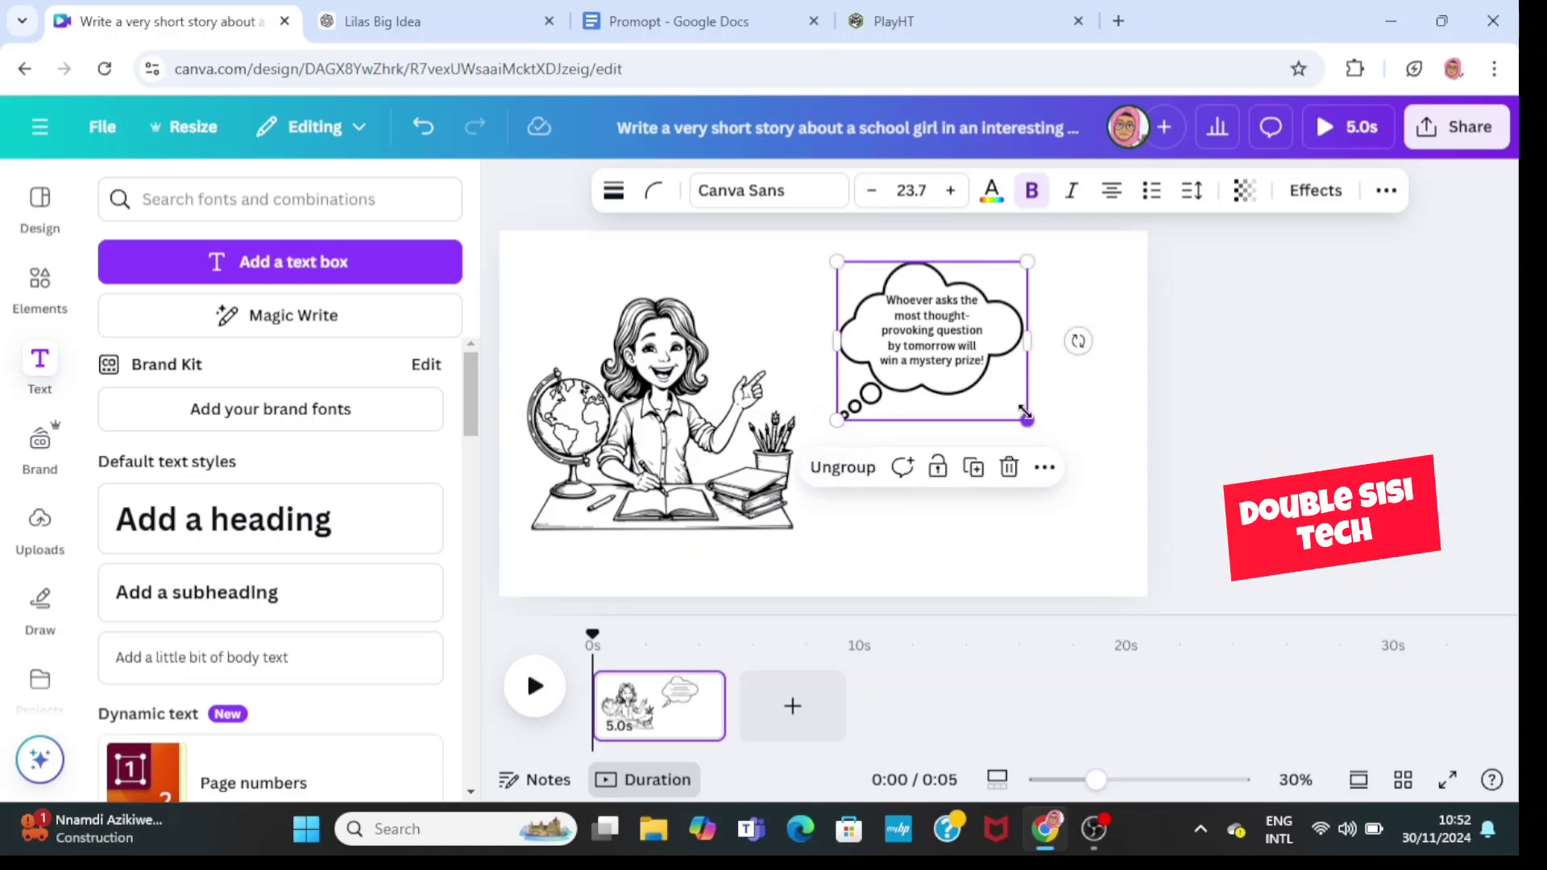
{"action": "left_click_drag", "start_coordinate": [1027, 418], "coordinate": [1008, 400]}
{"action": "left_click_drag", "start_coordinate": [953, 345], "coordinate": [884, 314]}
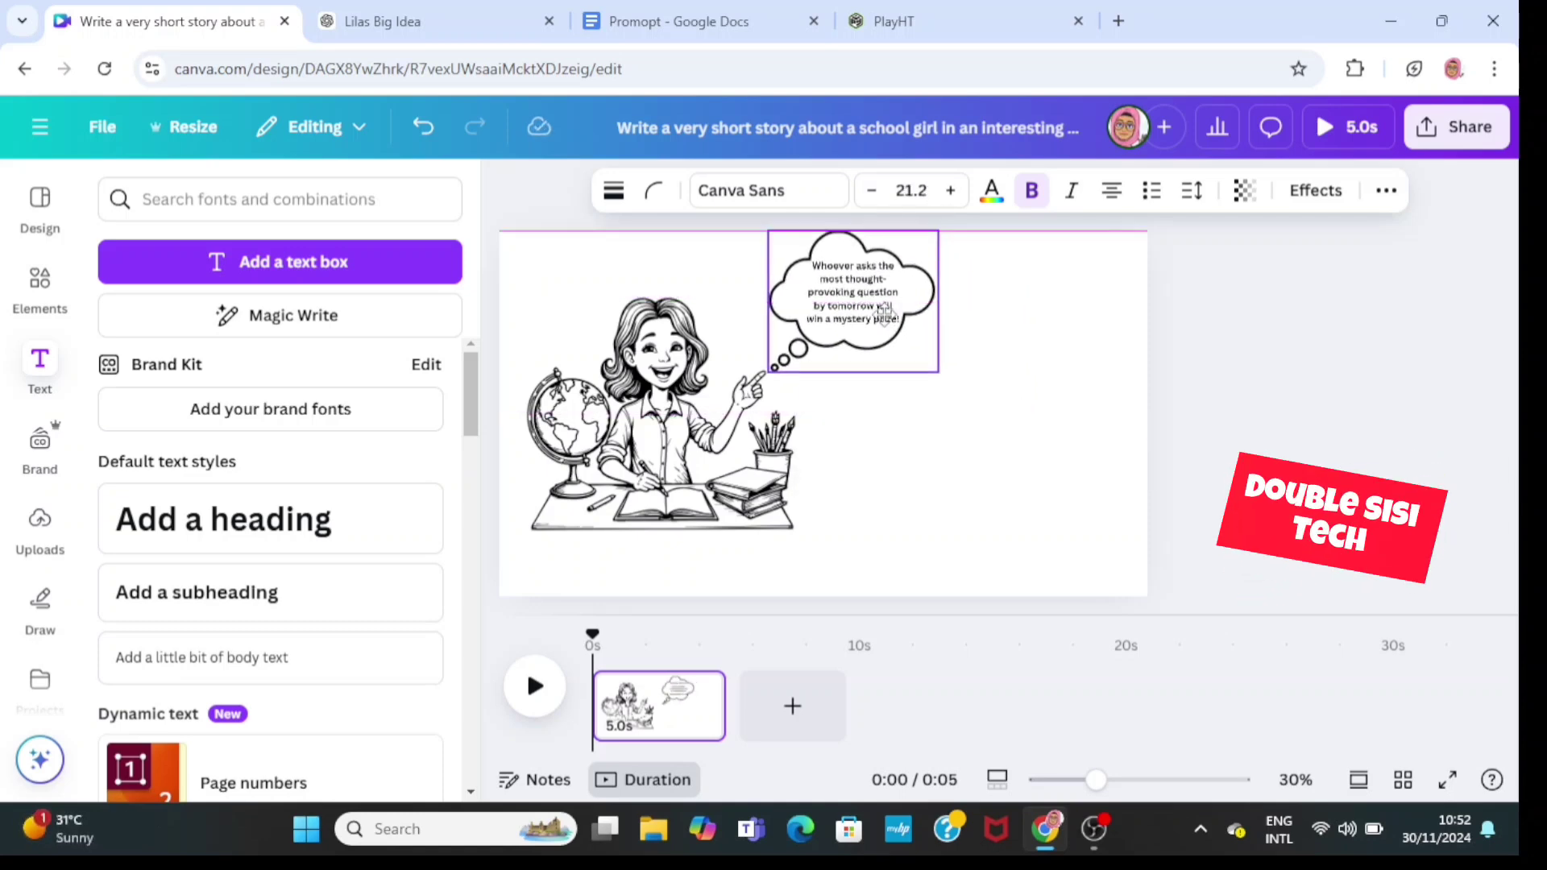
{"action": "left_click", "coordinate": [1037, 352]}
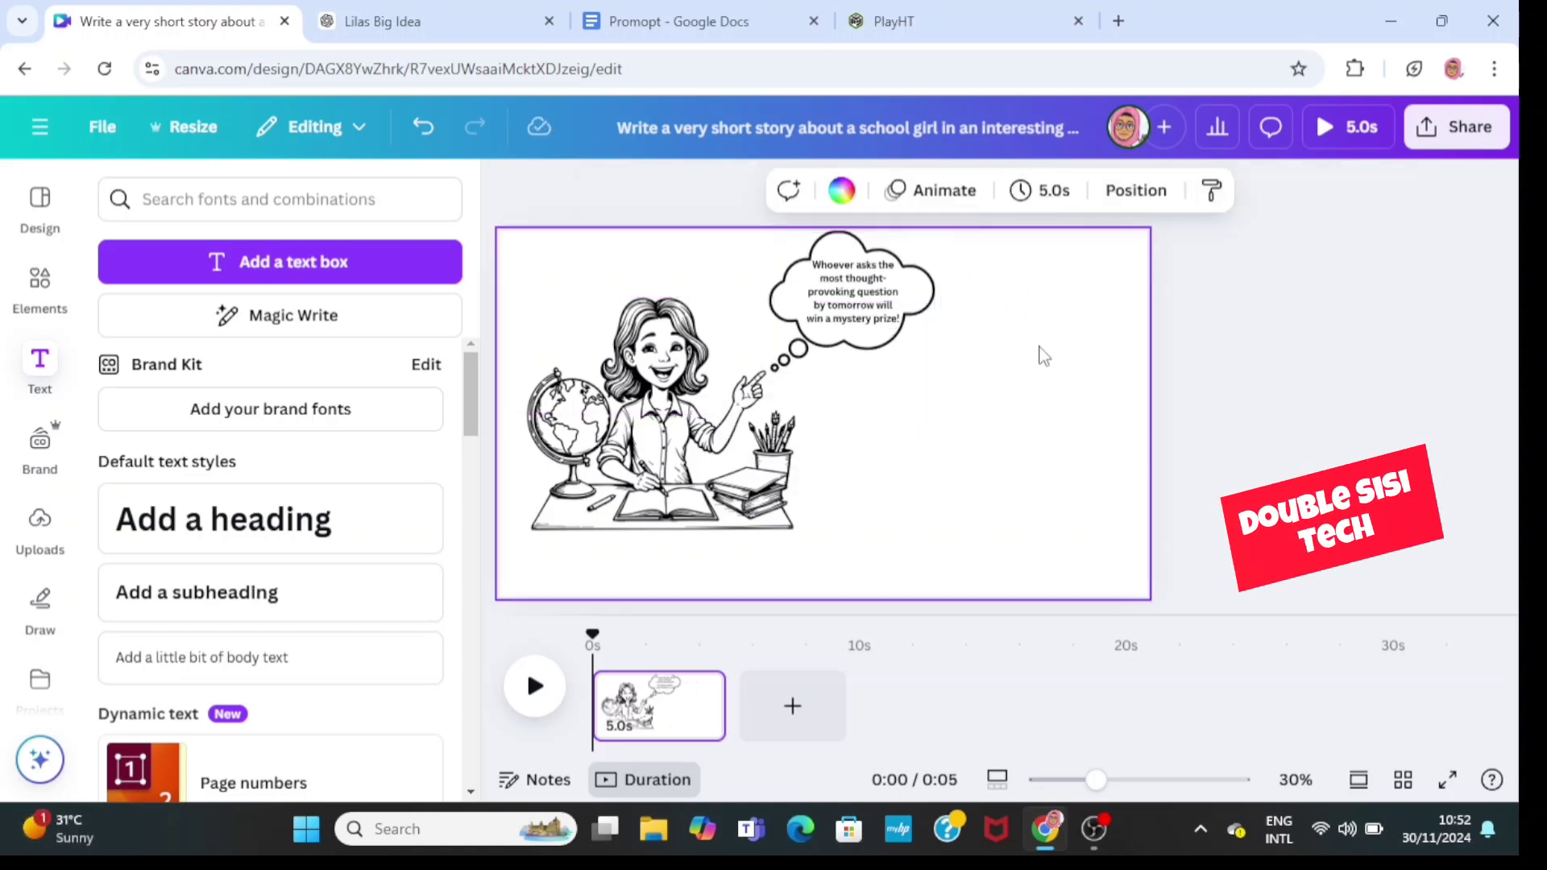
Search graphics for 'a school girl sketch' and place the pink-skirted schoolgirl, slightly enlarged, on the right
{"action": "left_click", "coordinate": [38, 296]}
{"action": "left_click", "coordinate": [401, 199]}
{"action": "type", "text": "a"}
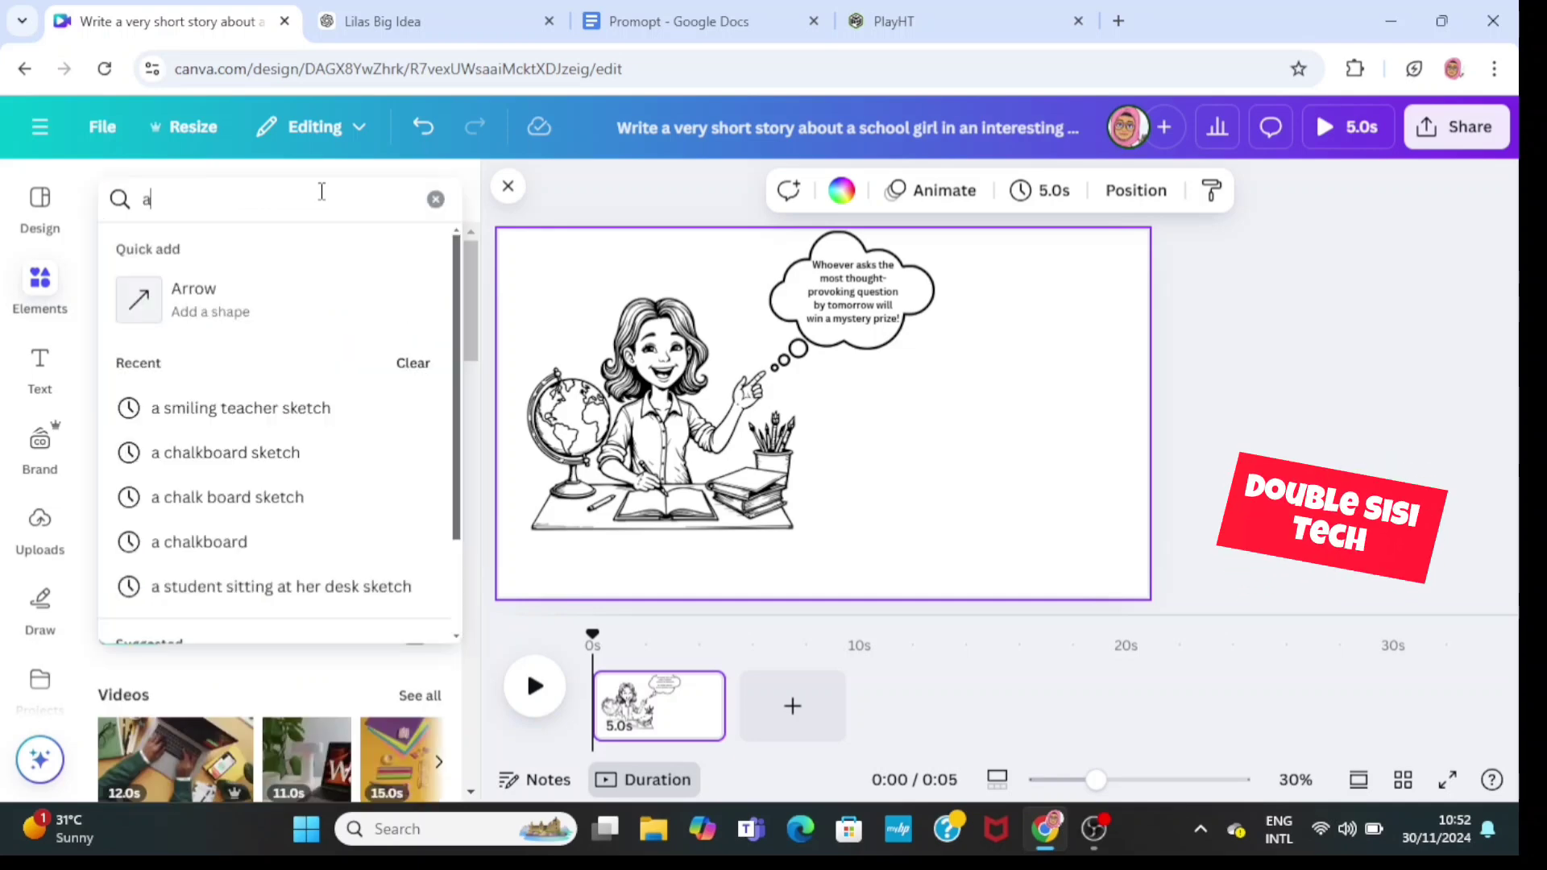
{"action": "type", "text": " schoo"}
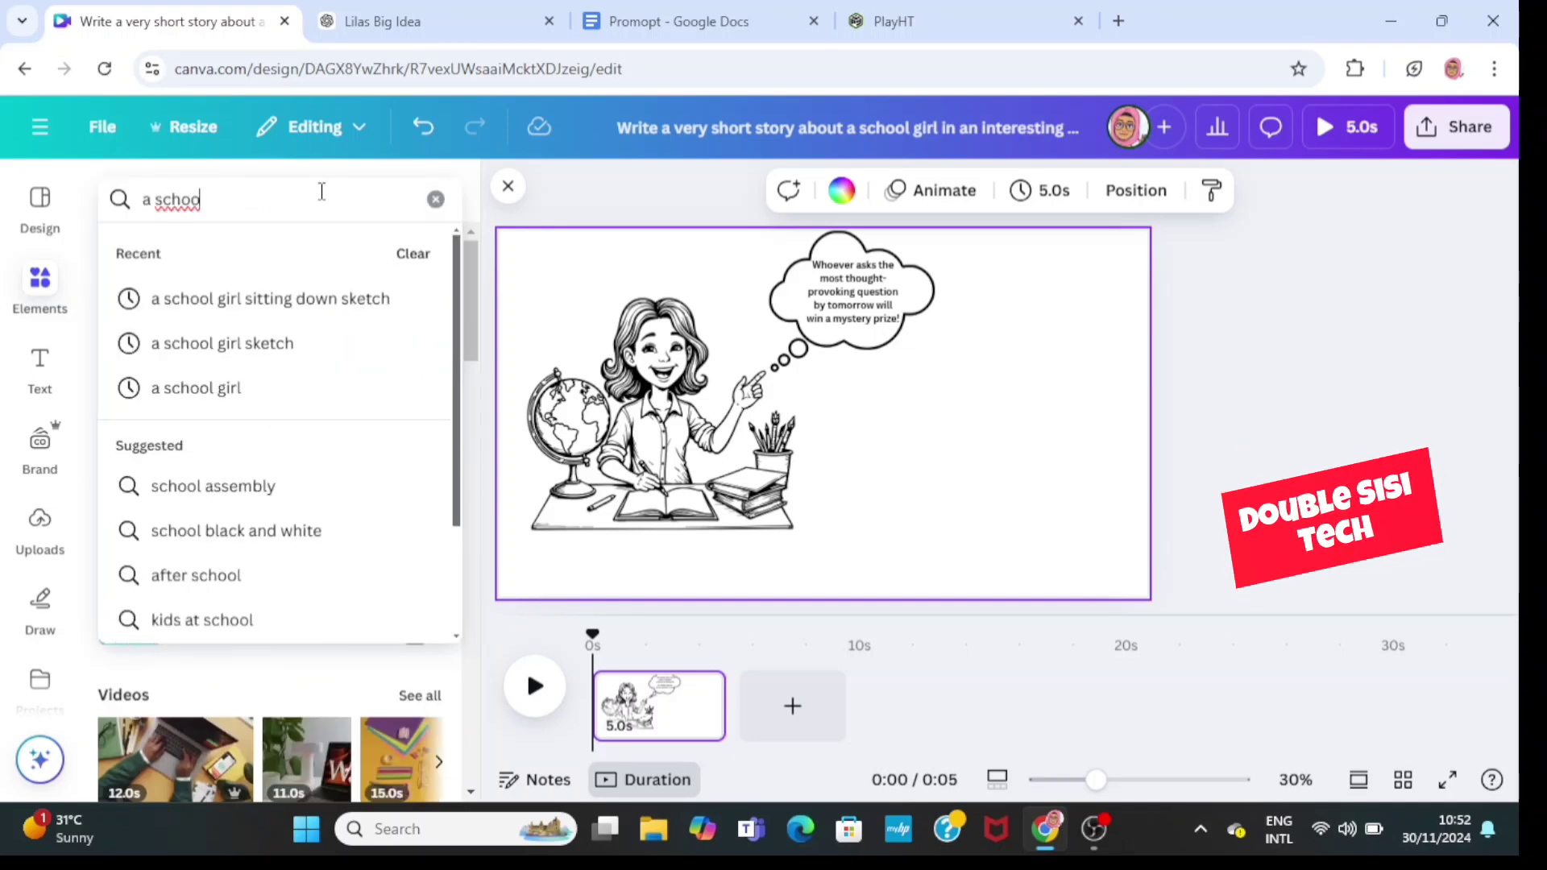
{"action": "left_click", "coordinate": [277, 343]}
{"action": "left_click", "coordinate": [173, 253]}
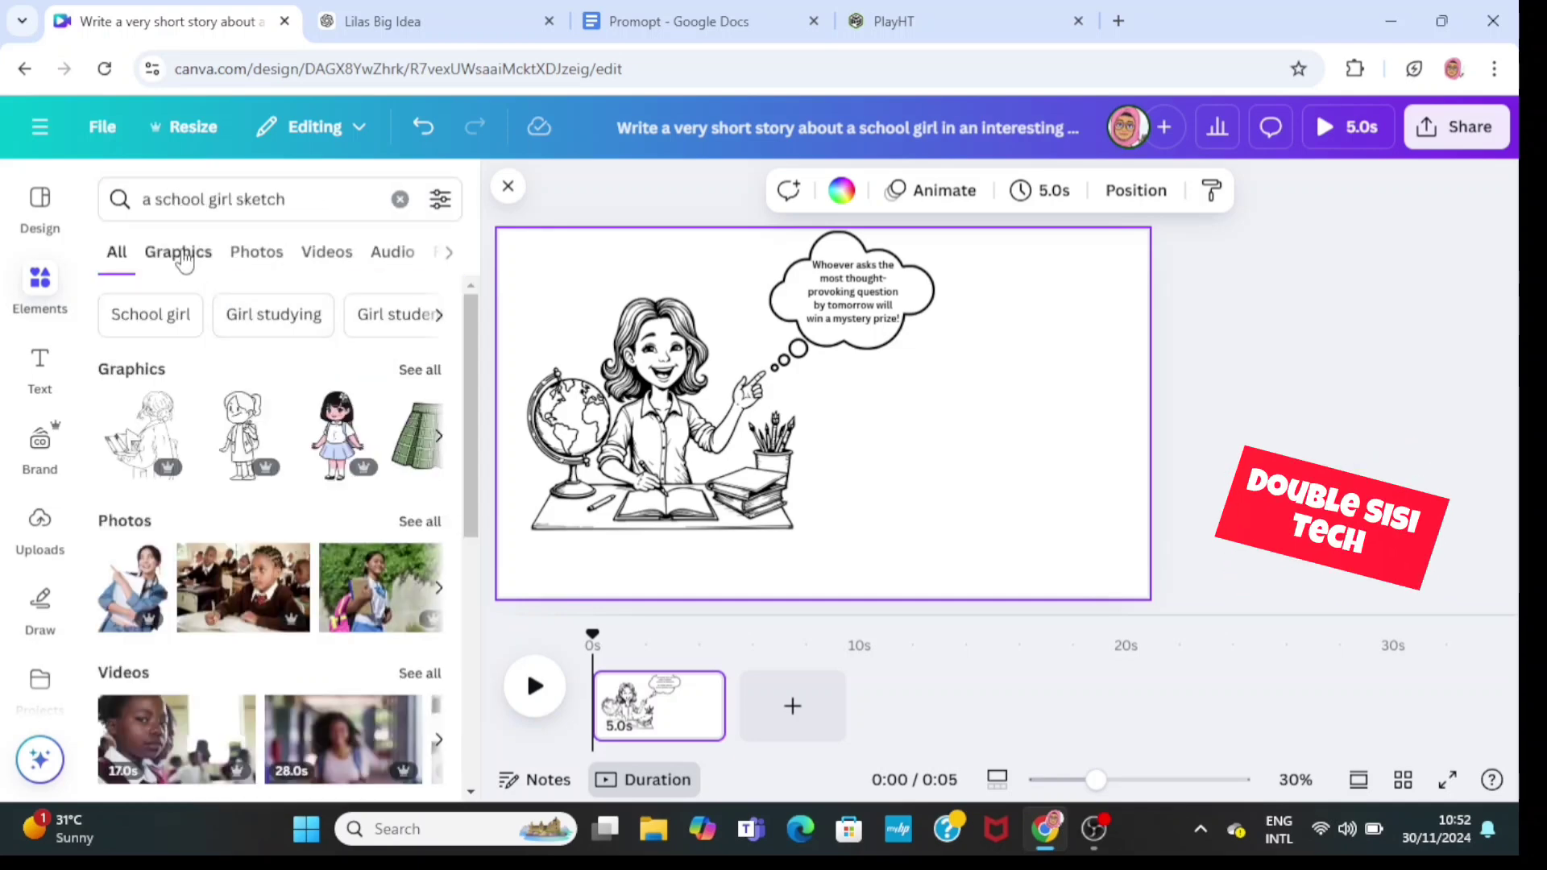
{"action": "left_click_drag", "start_coordinate": [477, 390], "coordinate": [468, 678]}
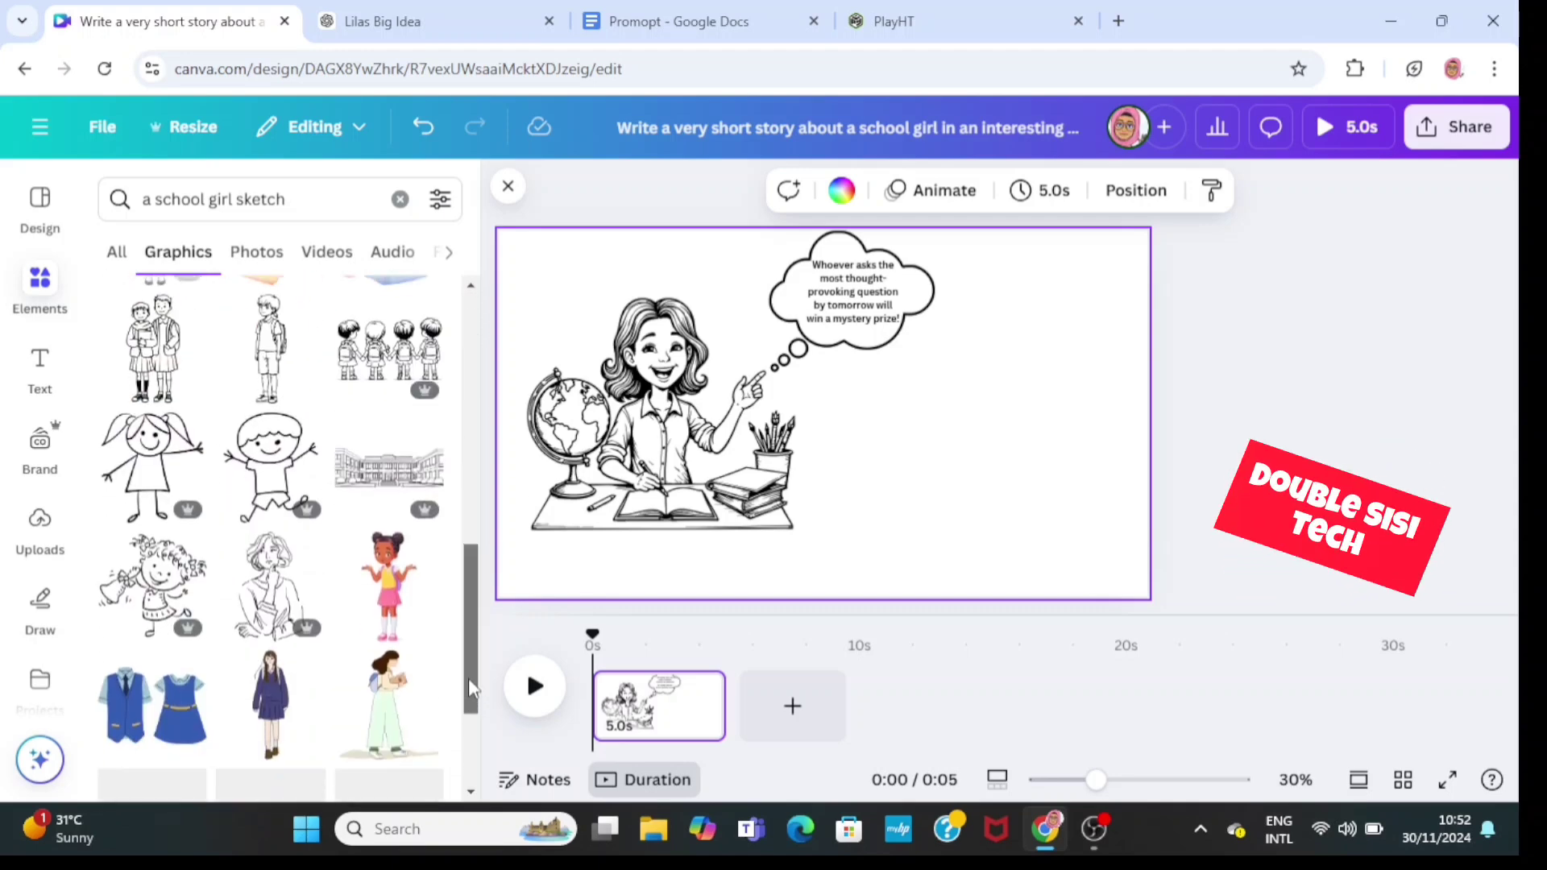
{"action": "left_click", "coordinate": [391, 592]}
{"action": "left_click_drag", "start_coordinate": [891, 500], "coordinate": [1077, 493]}
{"action": "left_click", "coordinate": [1110, 394]}
{"action": "left_click_drag", "start_coordinate": [975, 455], "coordinate": [1002, 461]}
{"action": "left_click_drag", "start_coordinate": [967, 554], "coordinate": [959, 569]}
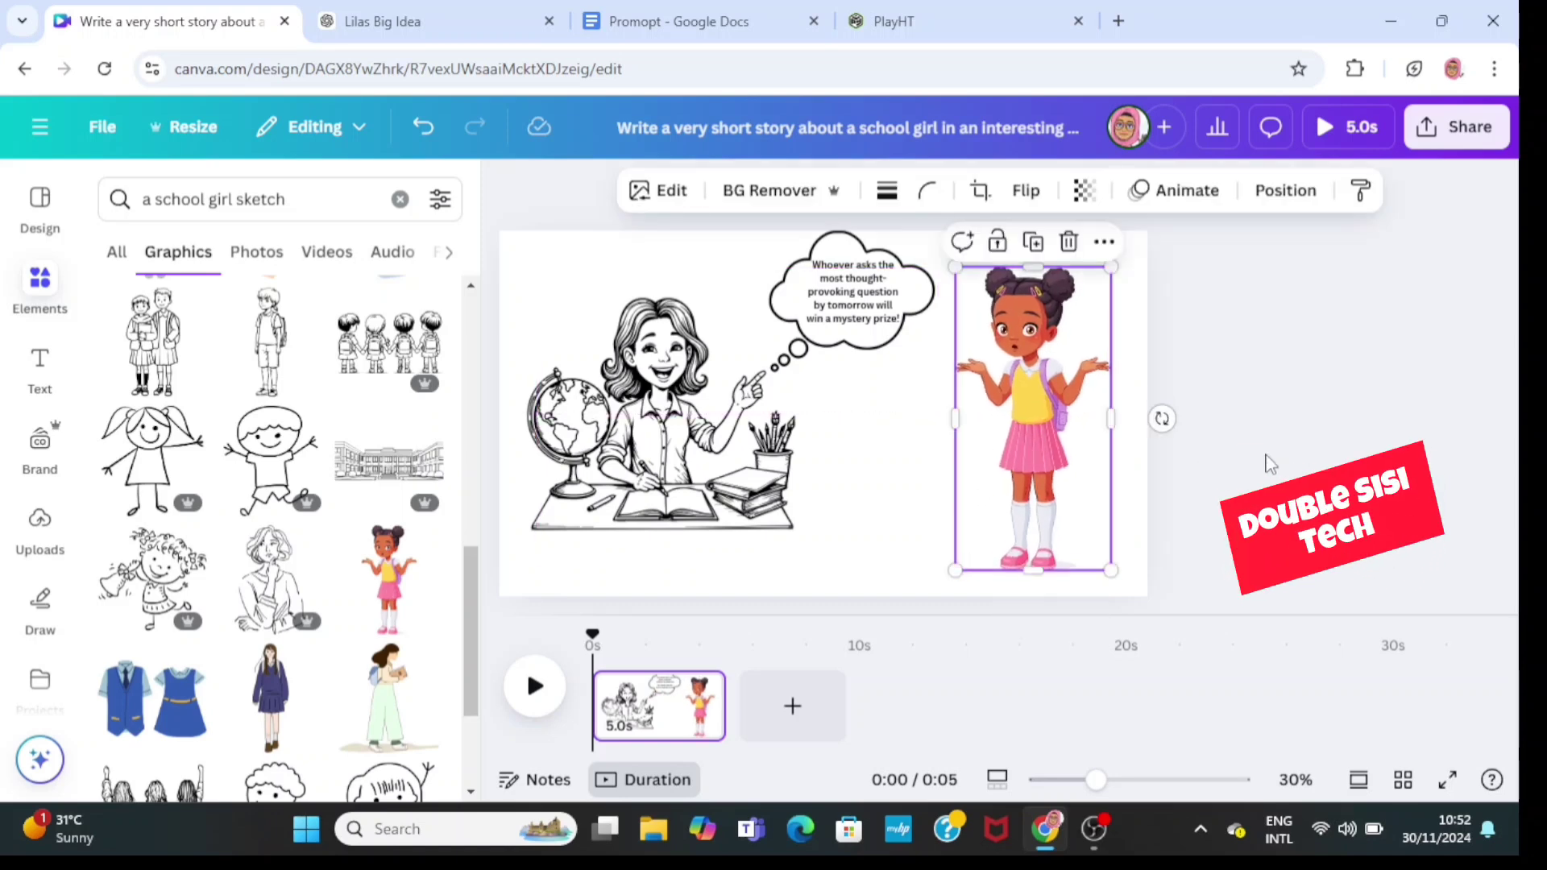
{"action": "left_click", "coordinate": [838, 626]}
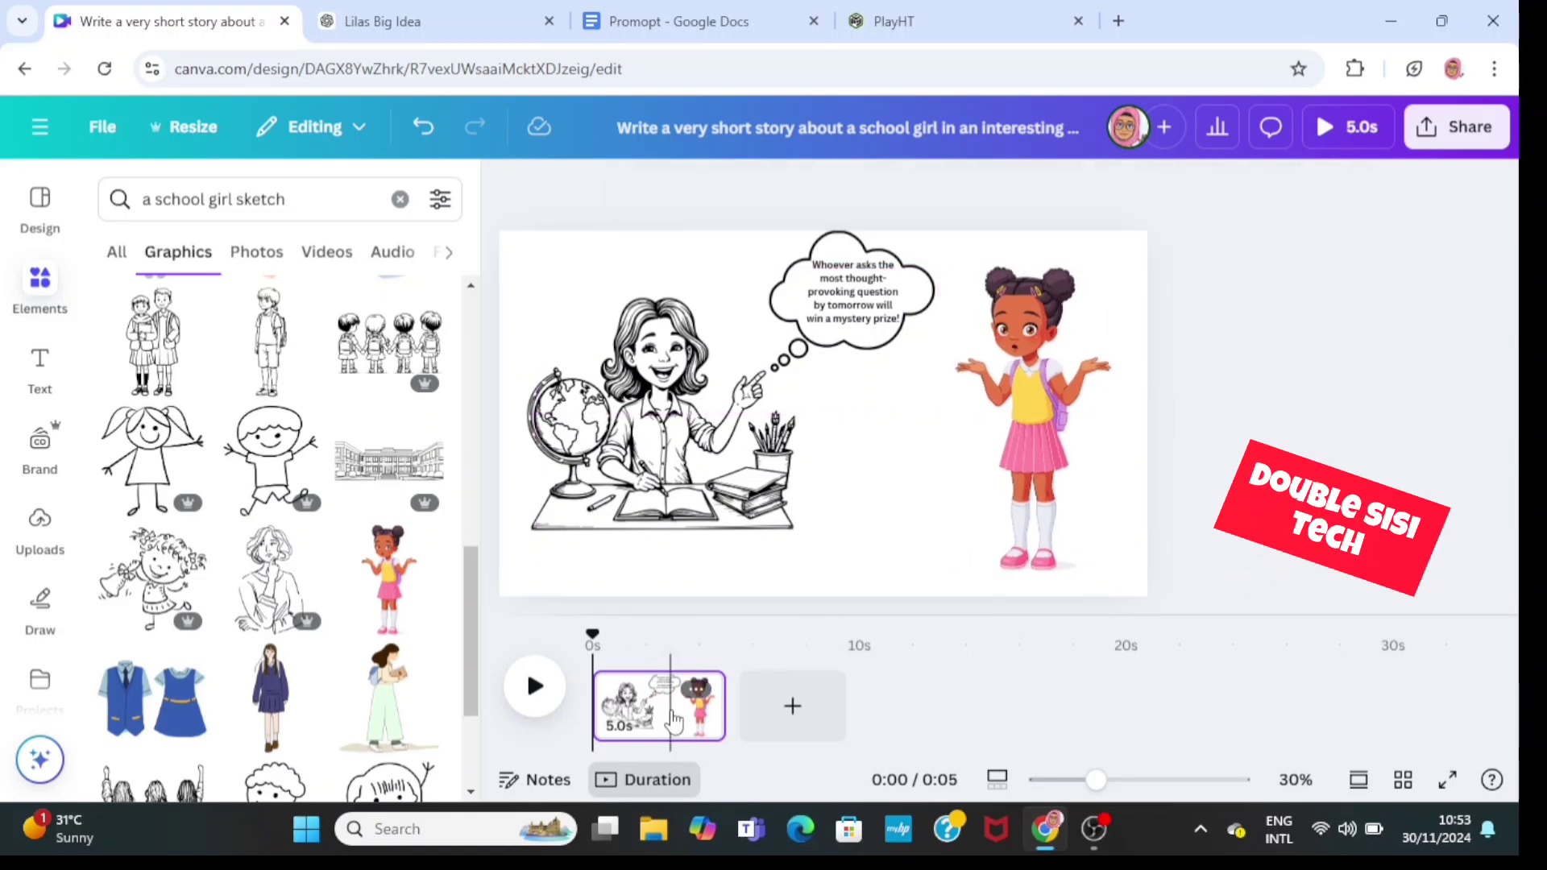
Duplicate the page, removing the teacher, bubble text and standing schoolgirl, and shift the empty bubble right
{"action": "left_click", "coordinate": [697, 691]}
{"action": "left_click", "coordinate": [794, 345]}
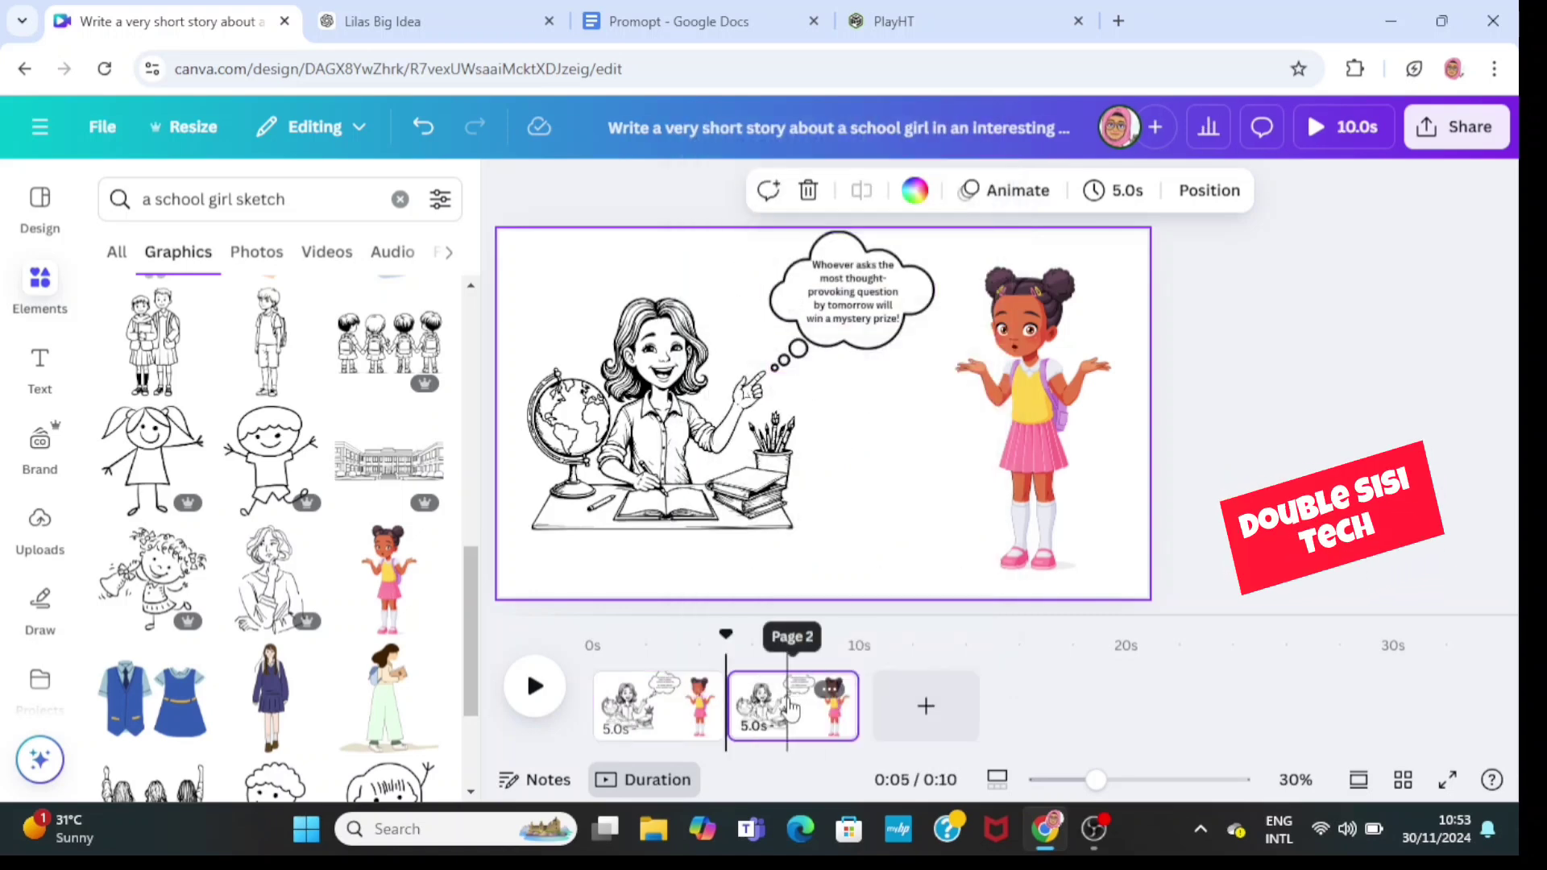
{"action": "left_click", "coordinate": [691, 306]}
{"action": "key", "text": "Delete"}
{"action": "left_click", "coordinate": [812, 306]}
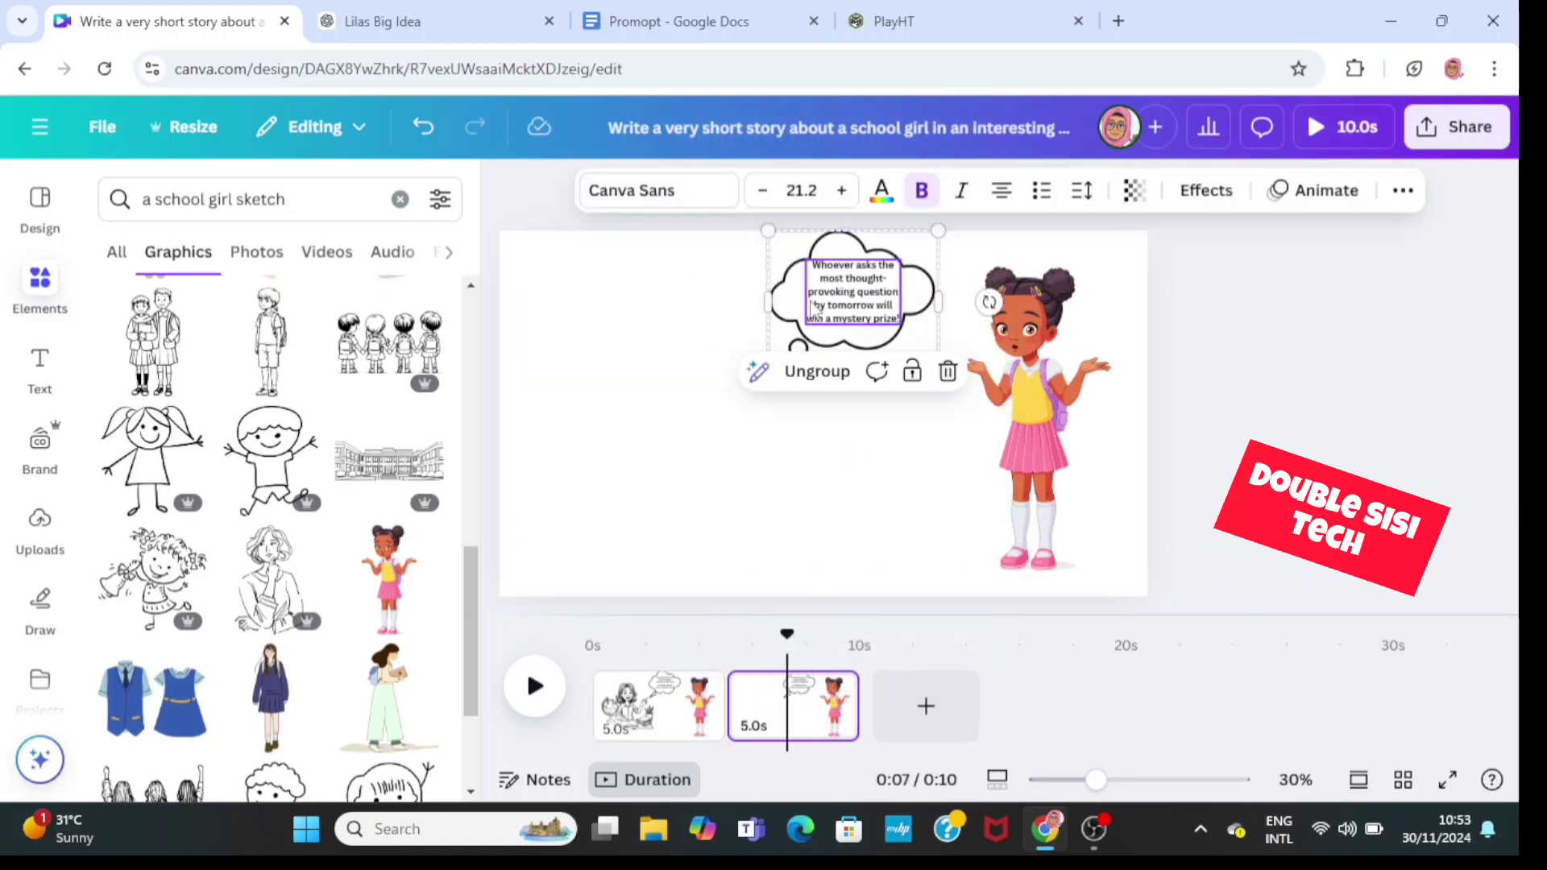
{"action": "left_click", "coordinate": [948, 371]}
{"action": "left_click", "coordinate": [887, 418]}
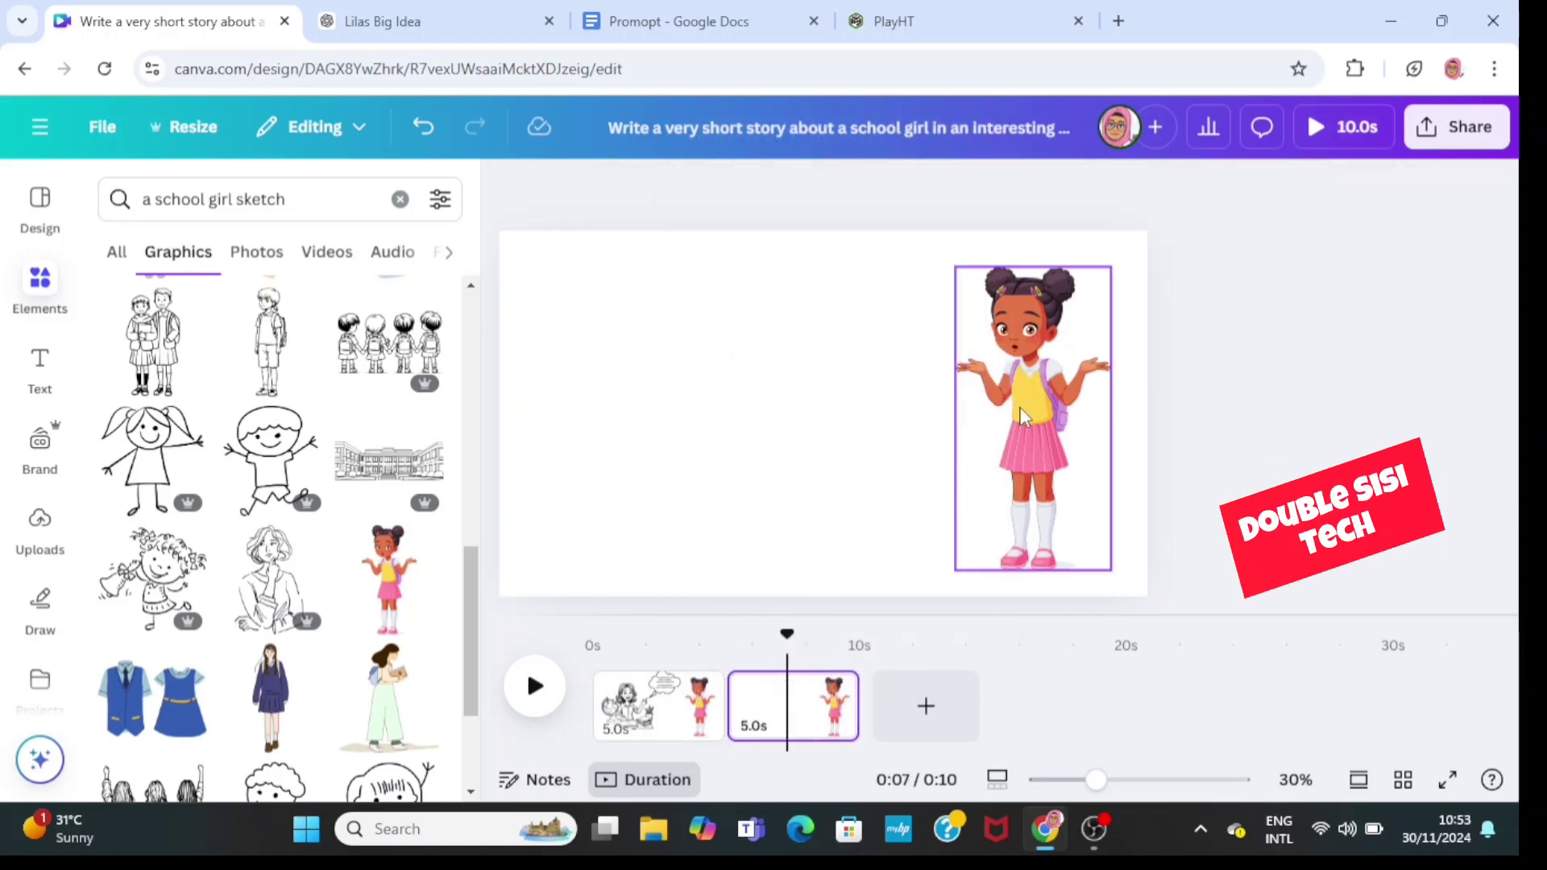
{"action": "left_click", "coordinate": [1032, 339]}
{"action": "left_click", "coordinate": [423, 126]}
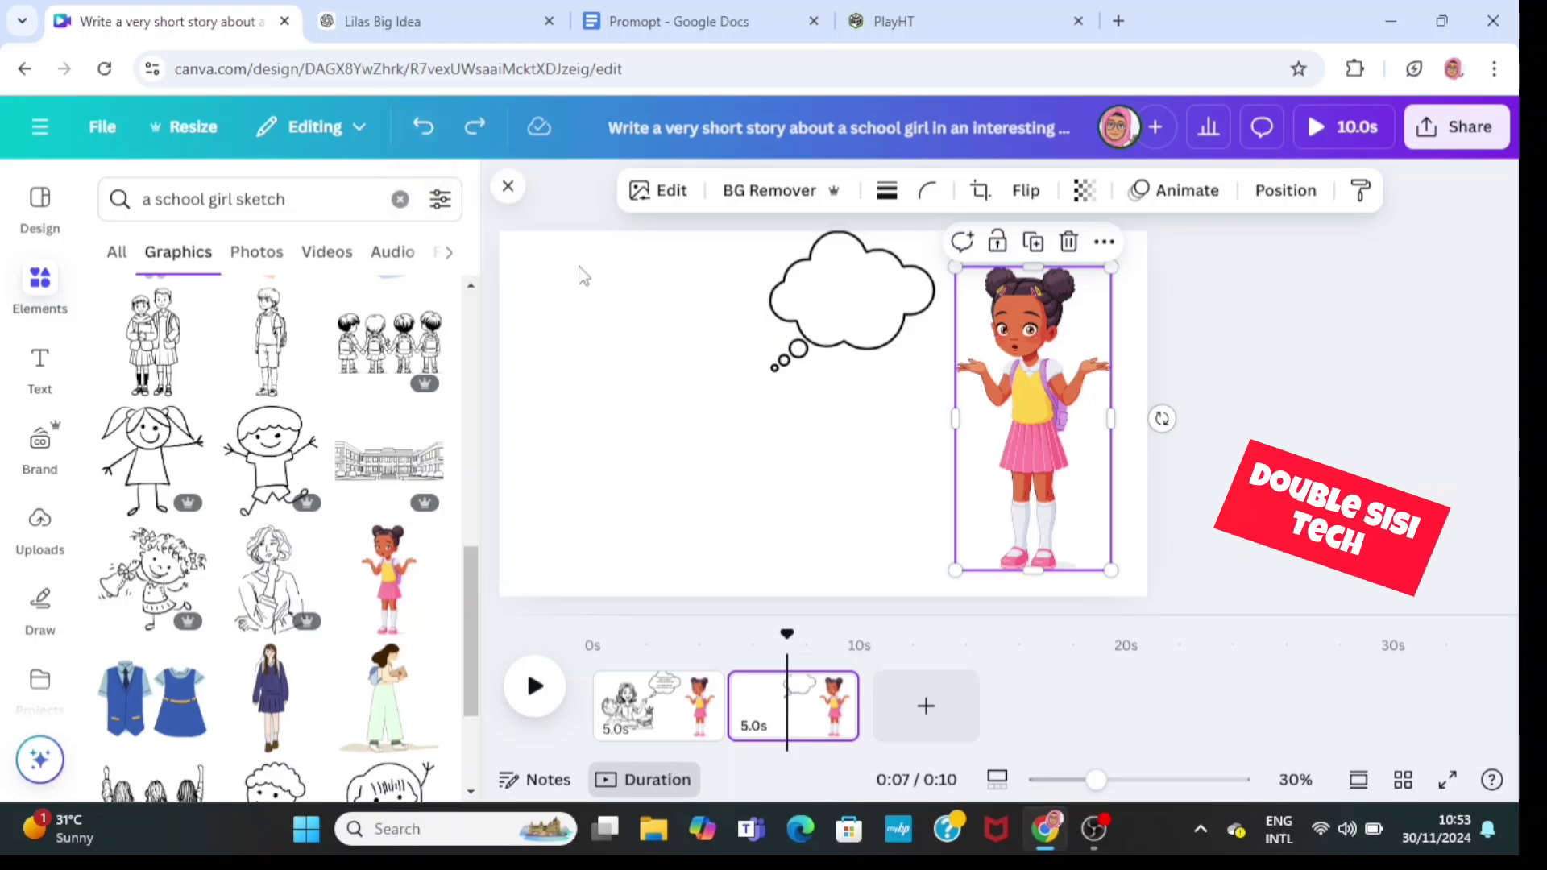
{"action": "left_click", "coordinate": [788, 465]}
{"action": "left_click", "coordinate": [1024, 448]}
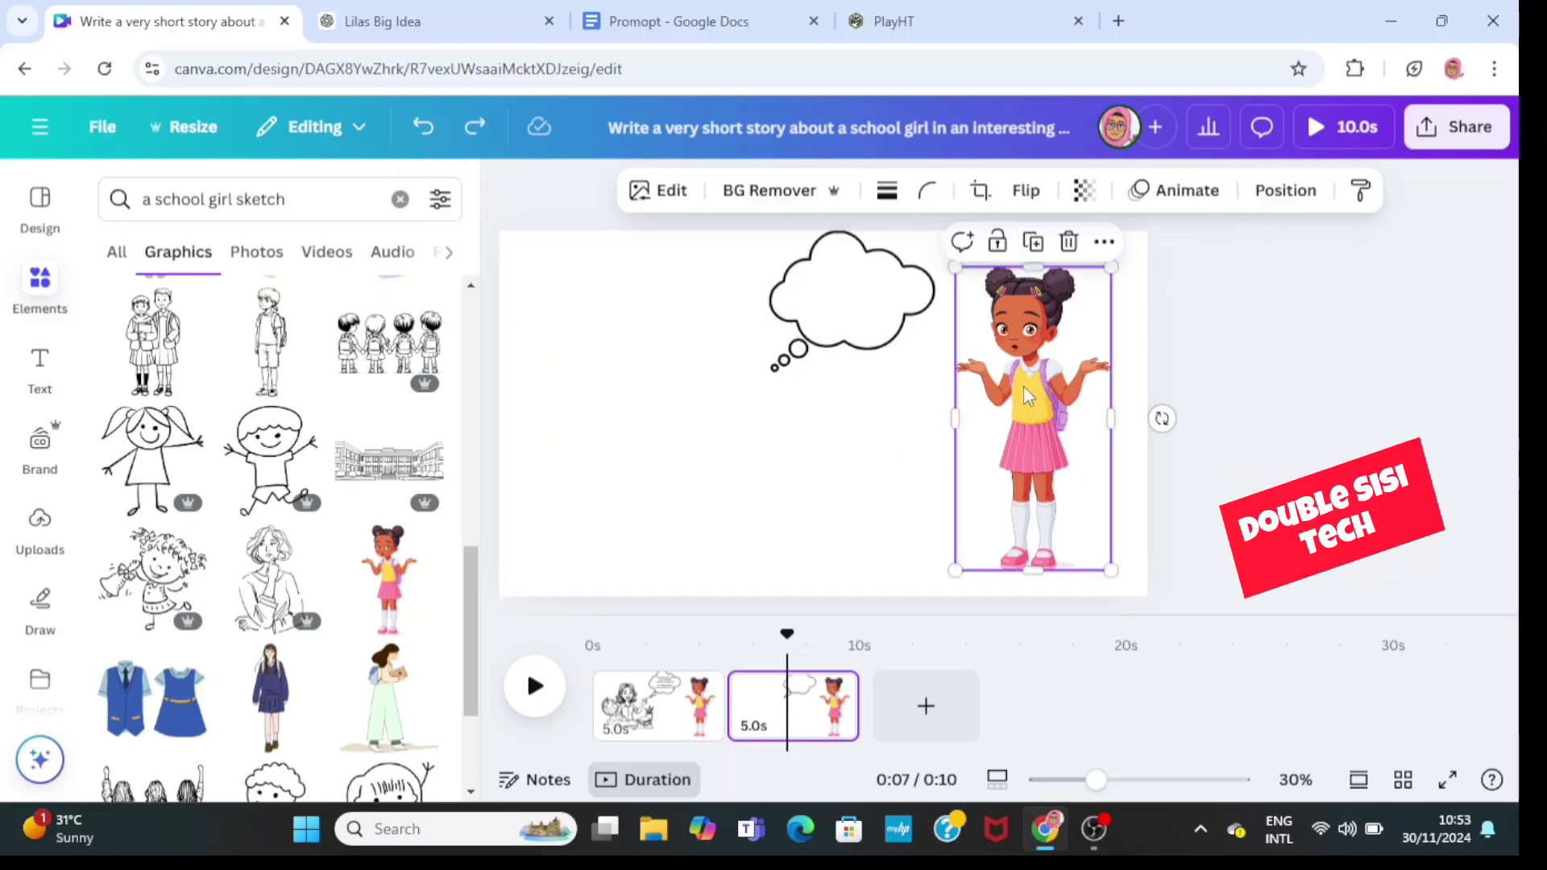
{"action": "left_click", "coordinate": [1069, 256]}
{"action": "left_click_drag", "start_coordinate": [829, 335], "coordinate": [988, 370]}
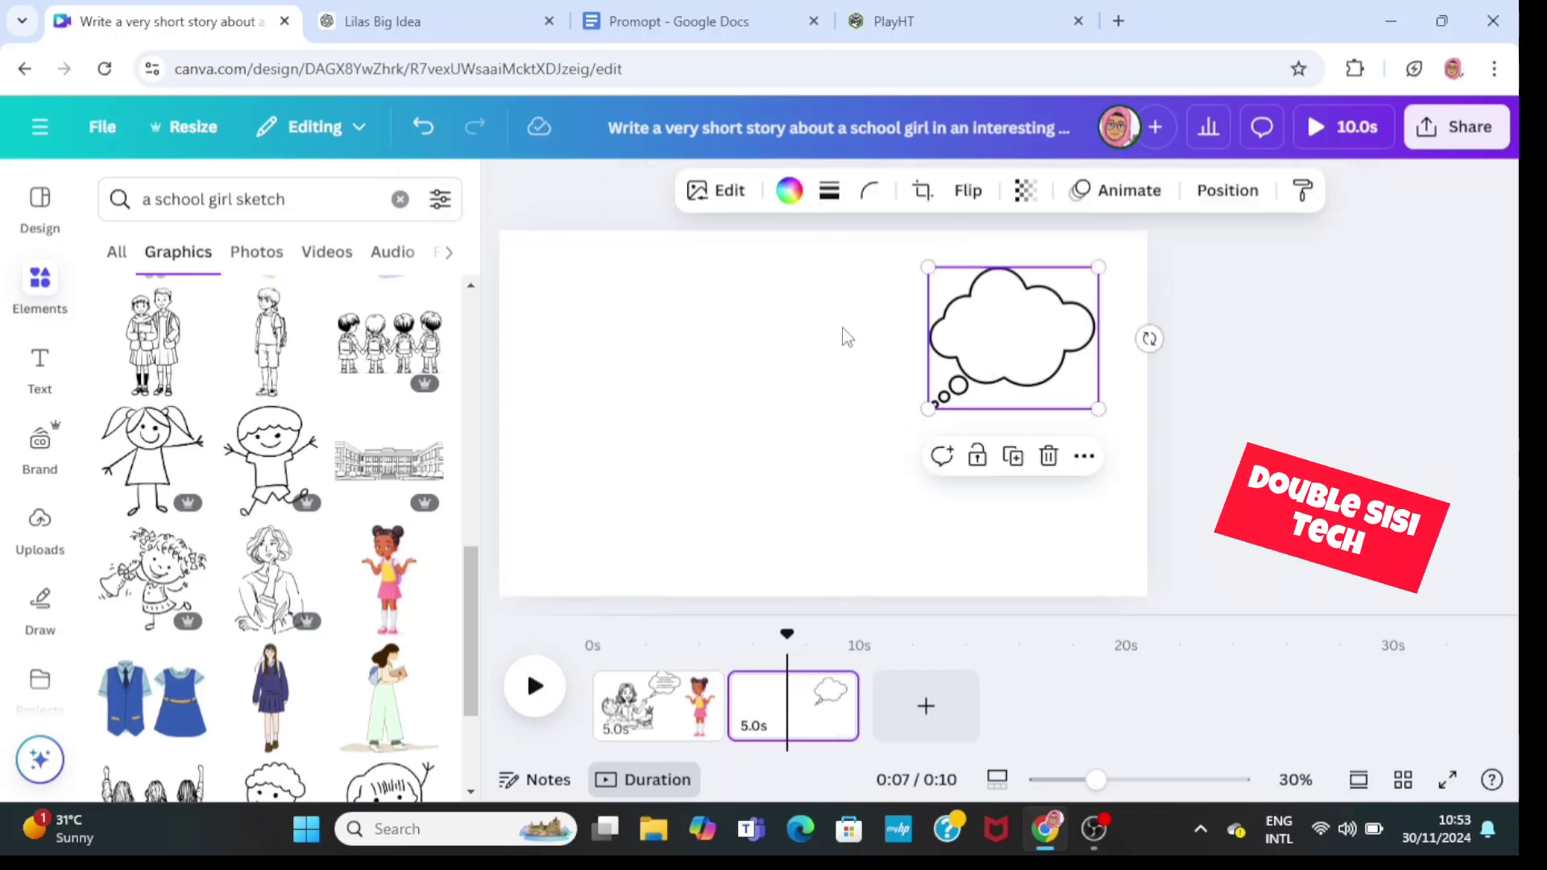
{"action": "left_click", "coordinate": [725, 315]}
Add an enlarged 'student sitting at her desk sketch' graphic left of centre, bubble beside her head
{"action": "triple_click", "coordinate": [305, 202]}
{"action": "type", "text": "student sitting at her desk ske"}
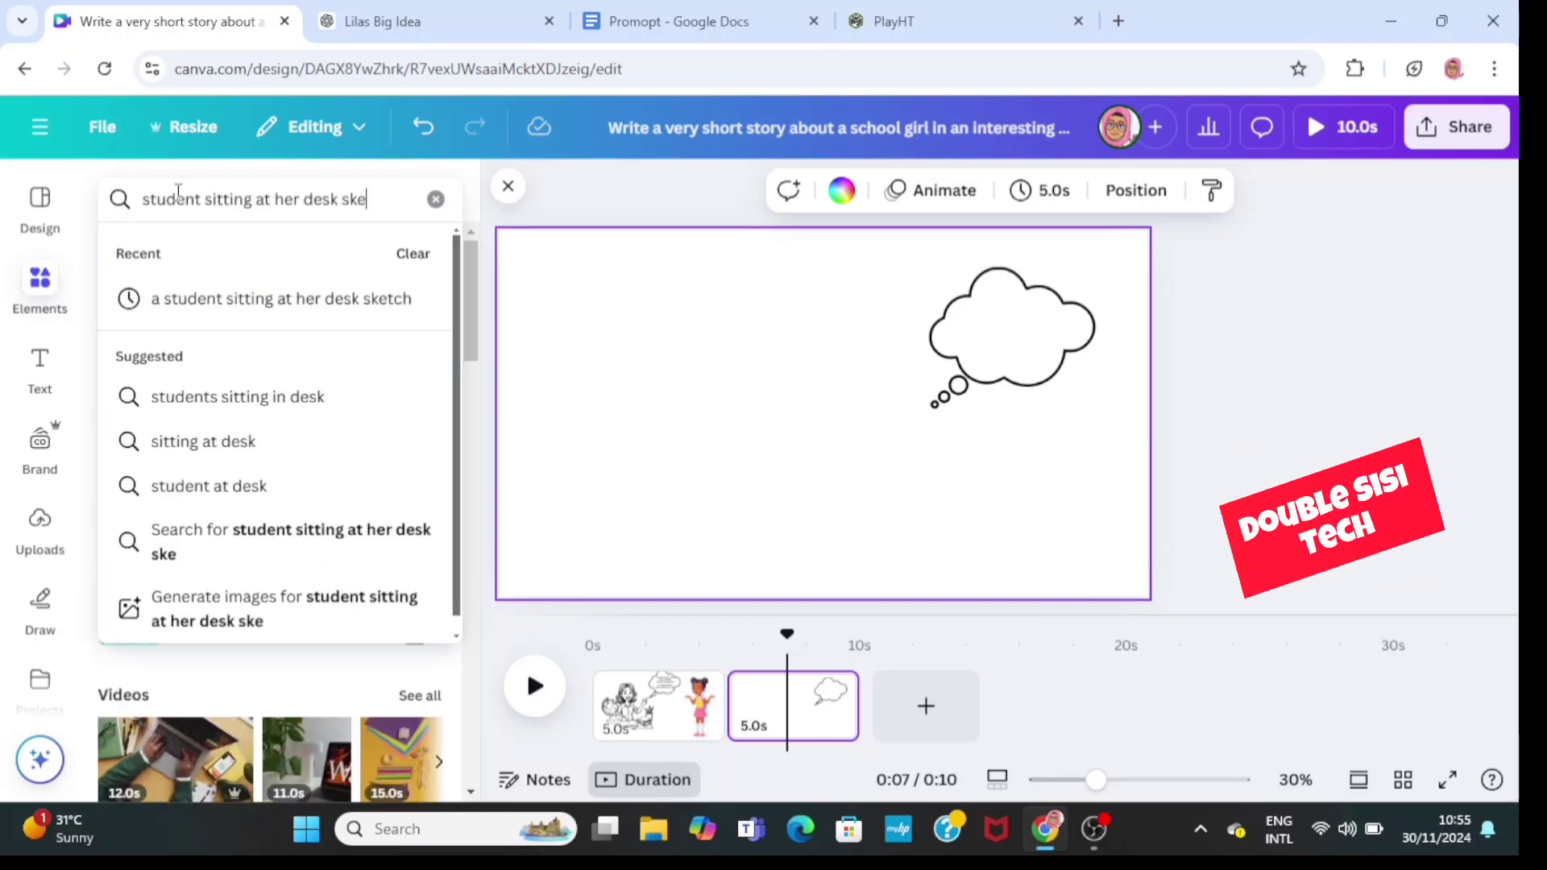
{"action": "type", "text": "tch"}
{"action": "left_click", "coordinate": [194, 296]}
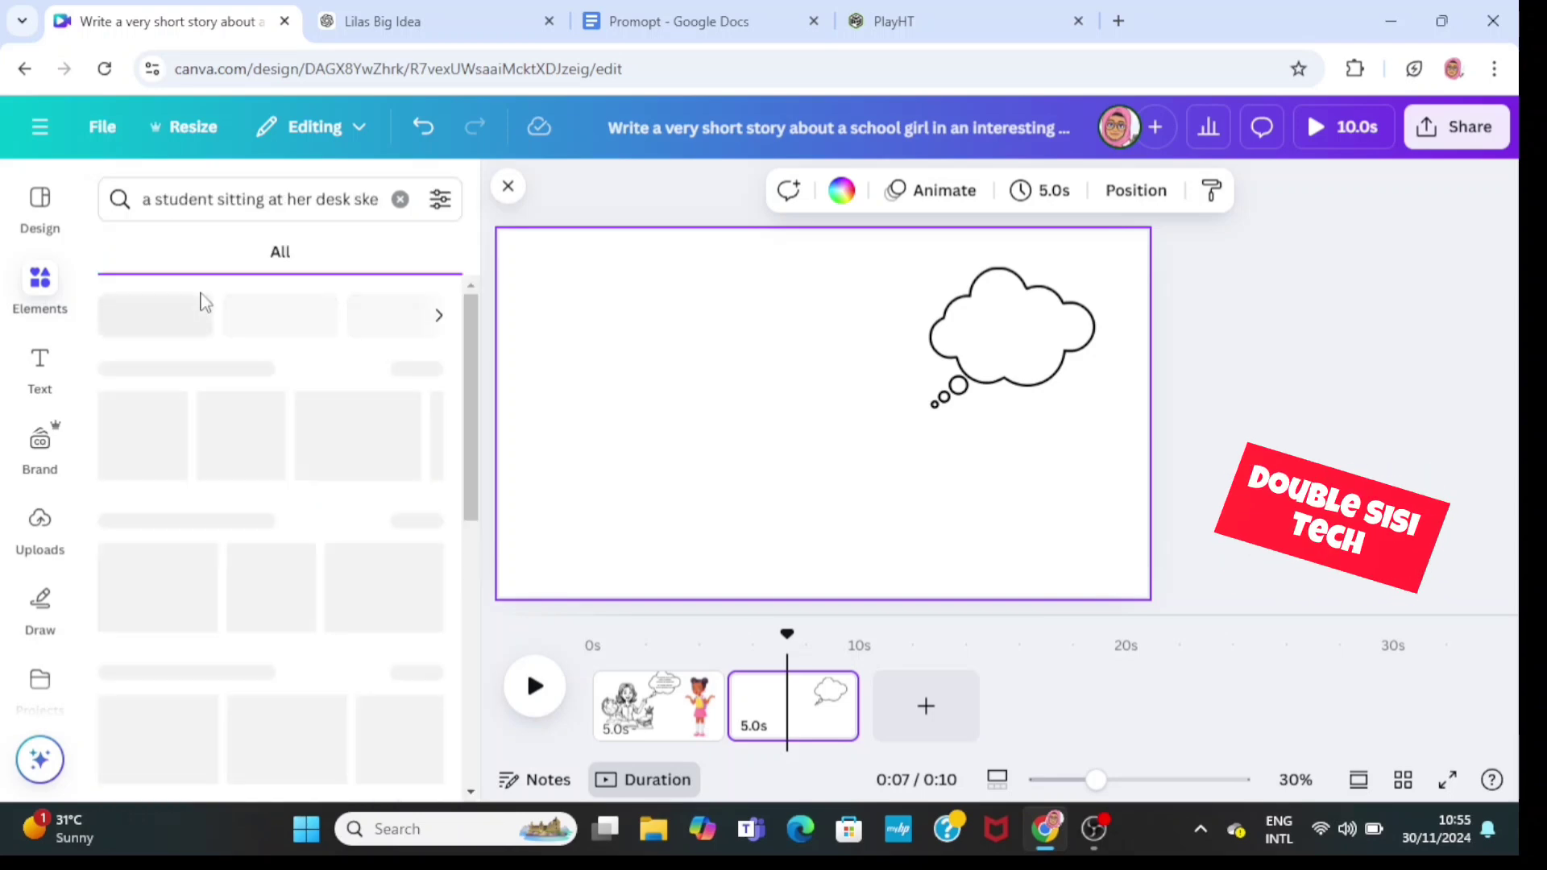
{"action": "left_click", "coordinate": [197, 258]}
{"action": "left_click", "coordinate": [144, 422]}
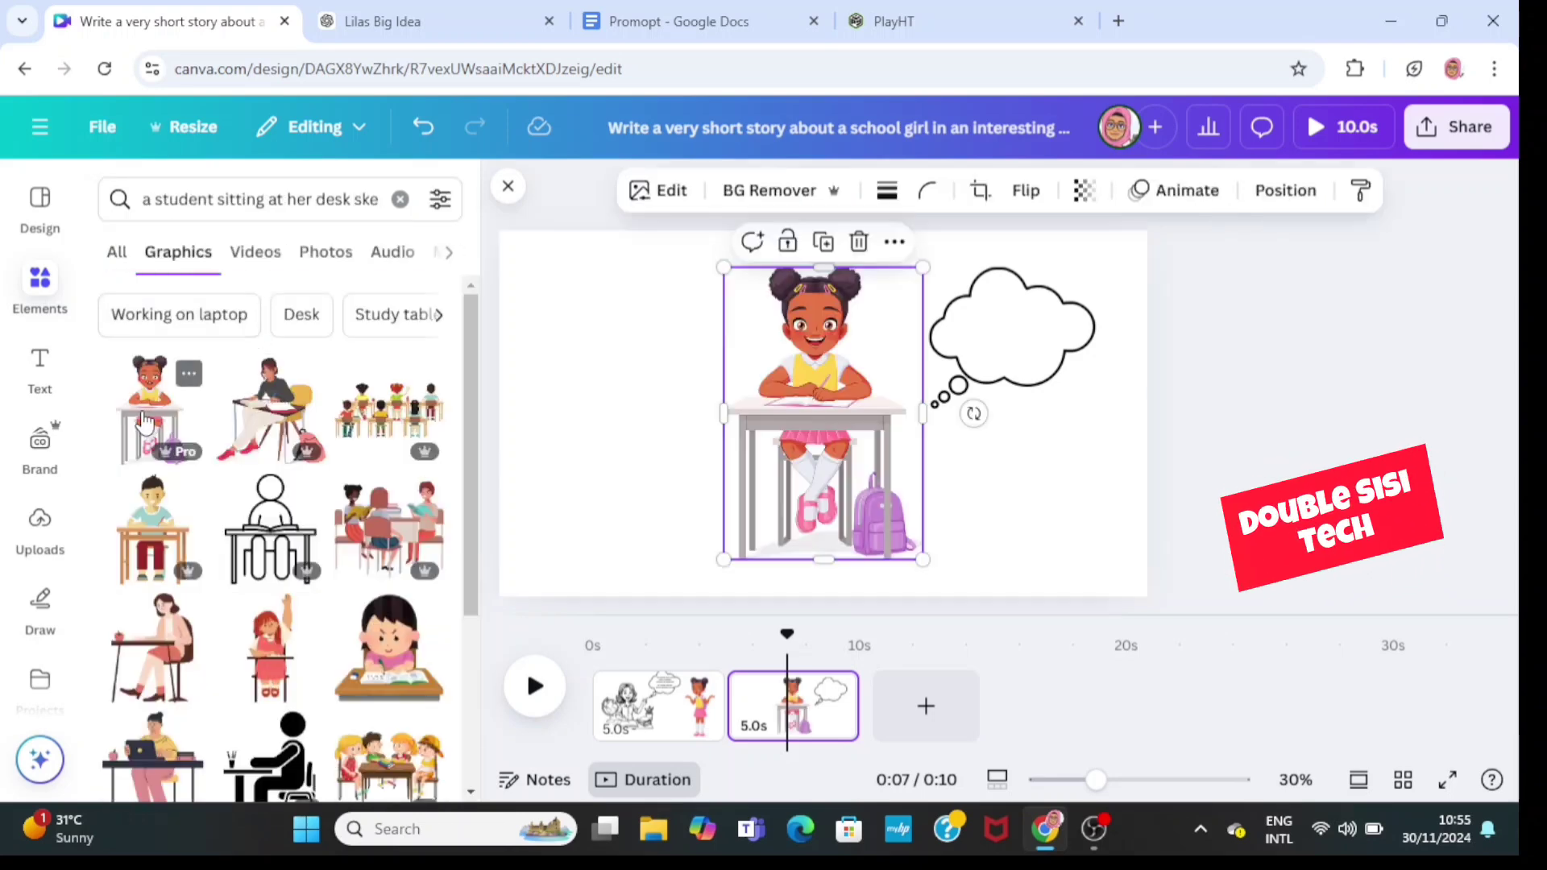
{"action": "left_click_drag", "start_coordinate": [725, 560], "coordinate": [706, 587]}
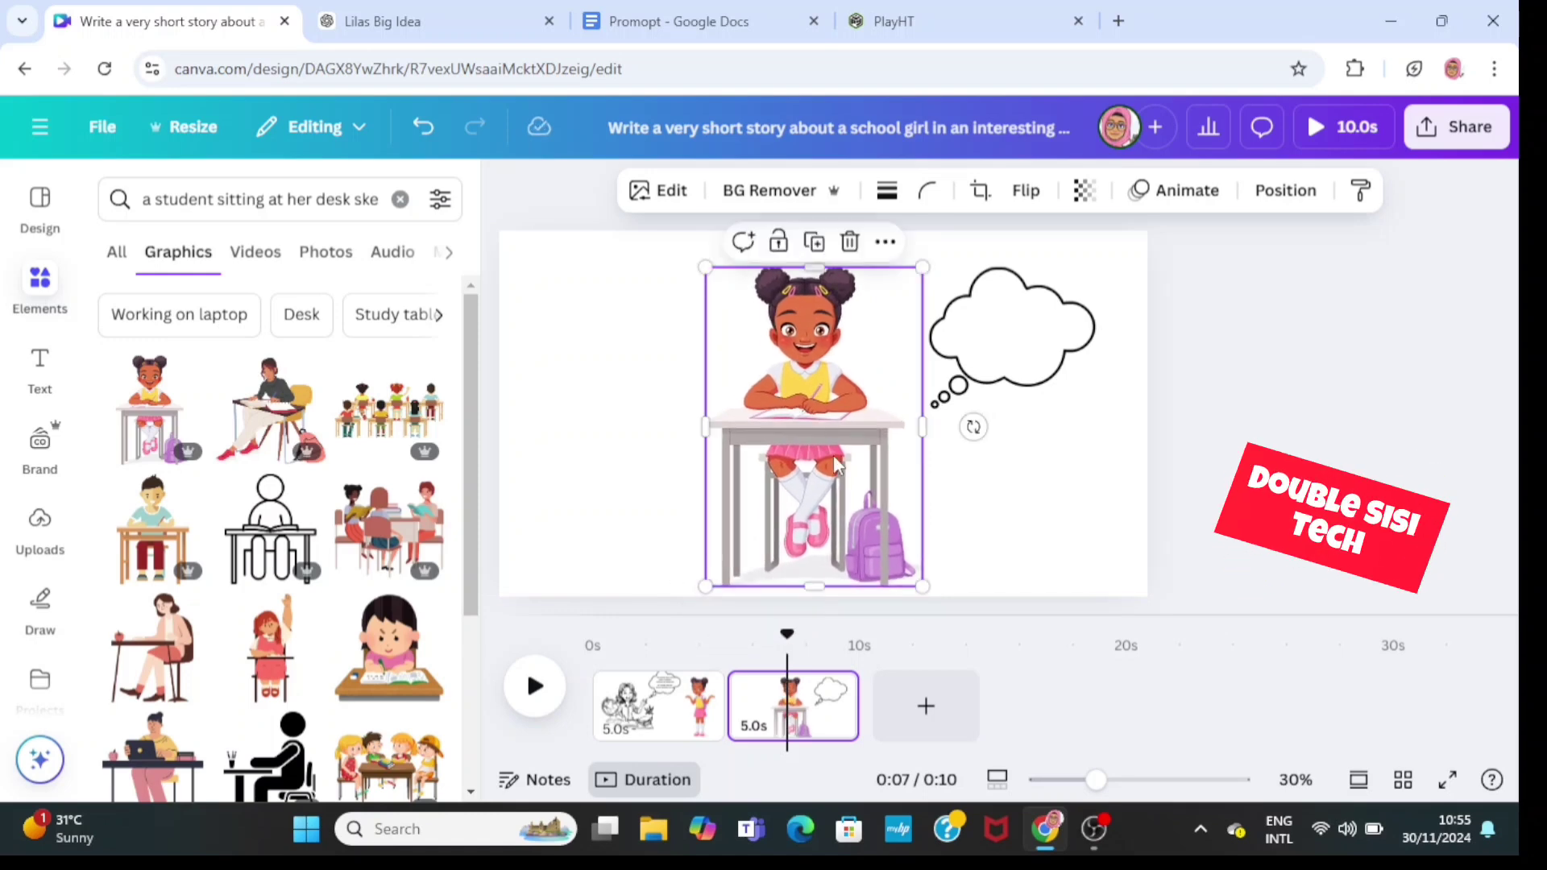
{"action": "left_click_drag", "start_coordinate": [806, 452], "coordinate": [732, 451]}
{"action": "left_click_drag", "start_coordinate": [1004, 363], "coordinate": [969, 340]}
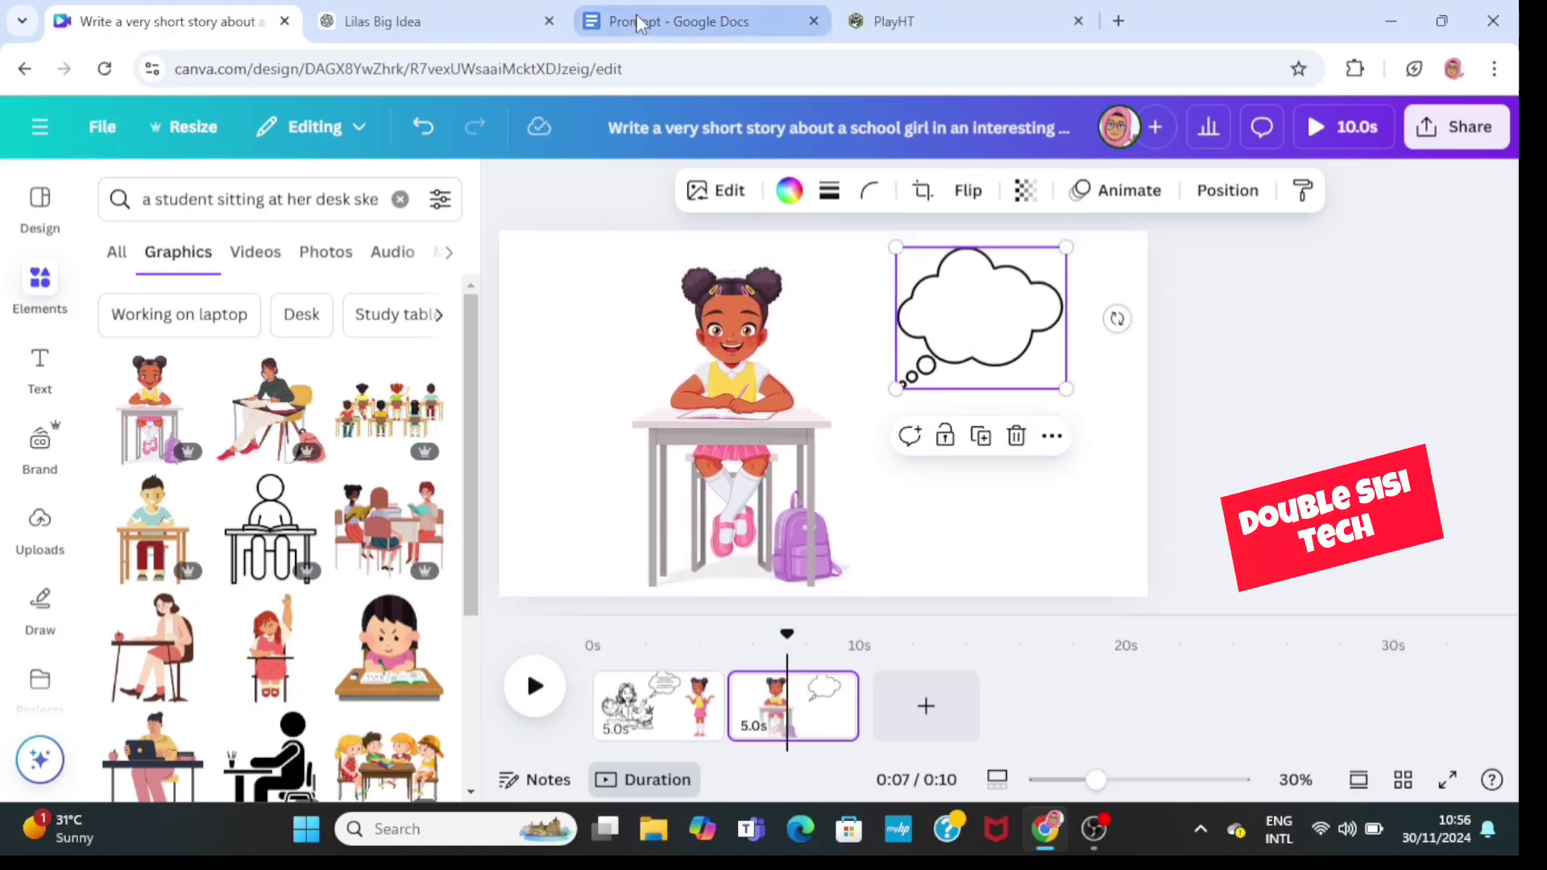
Add a heading with 'Why is the sky blue? How do birds fly?' sized to fit the bubble
{"action": "left_click", "coordinate": [40, 362]}
{"action": "left_click", "coordinate": [211, 535]}
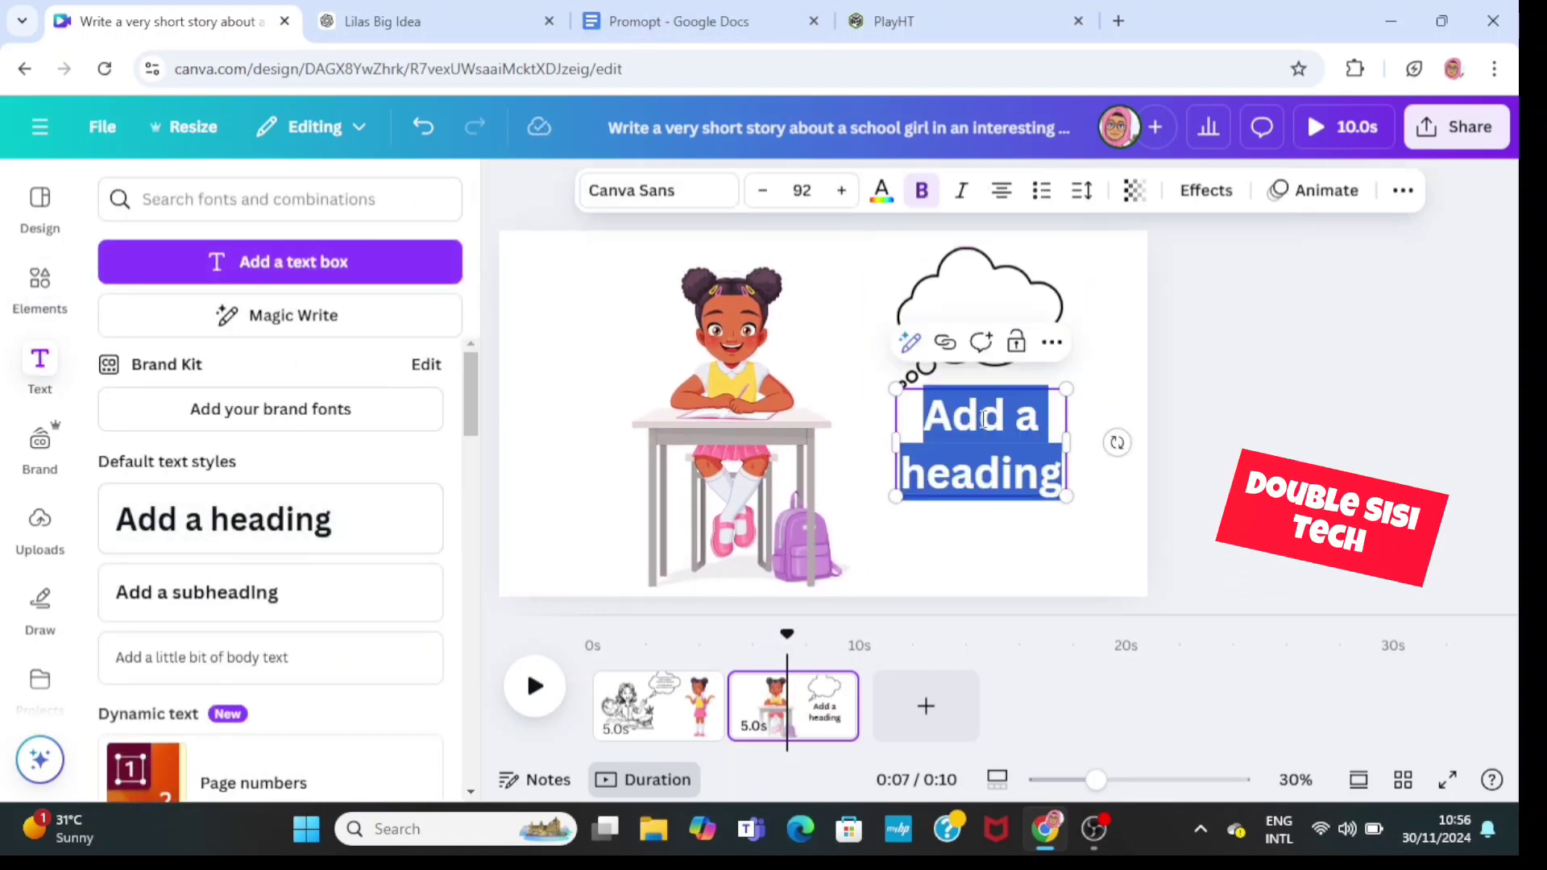
{"action": "right_click", "coordinate": [979, 427]}
{"action": "left_click", "coordinate": [1037, 196]}
{"action": "left_click_drag", "start_coordinate": [997, 581], "coordinate": [997, 538]}
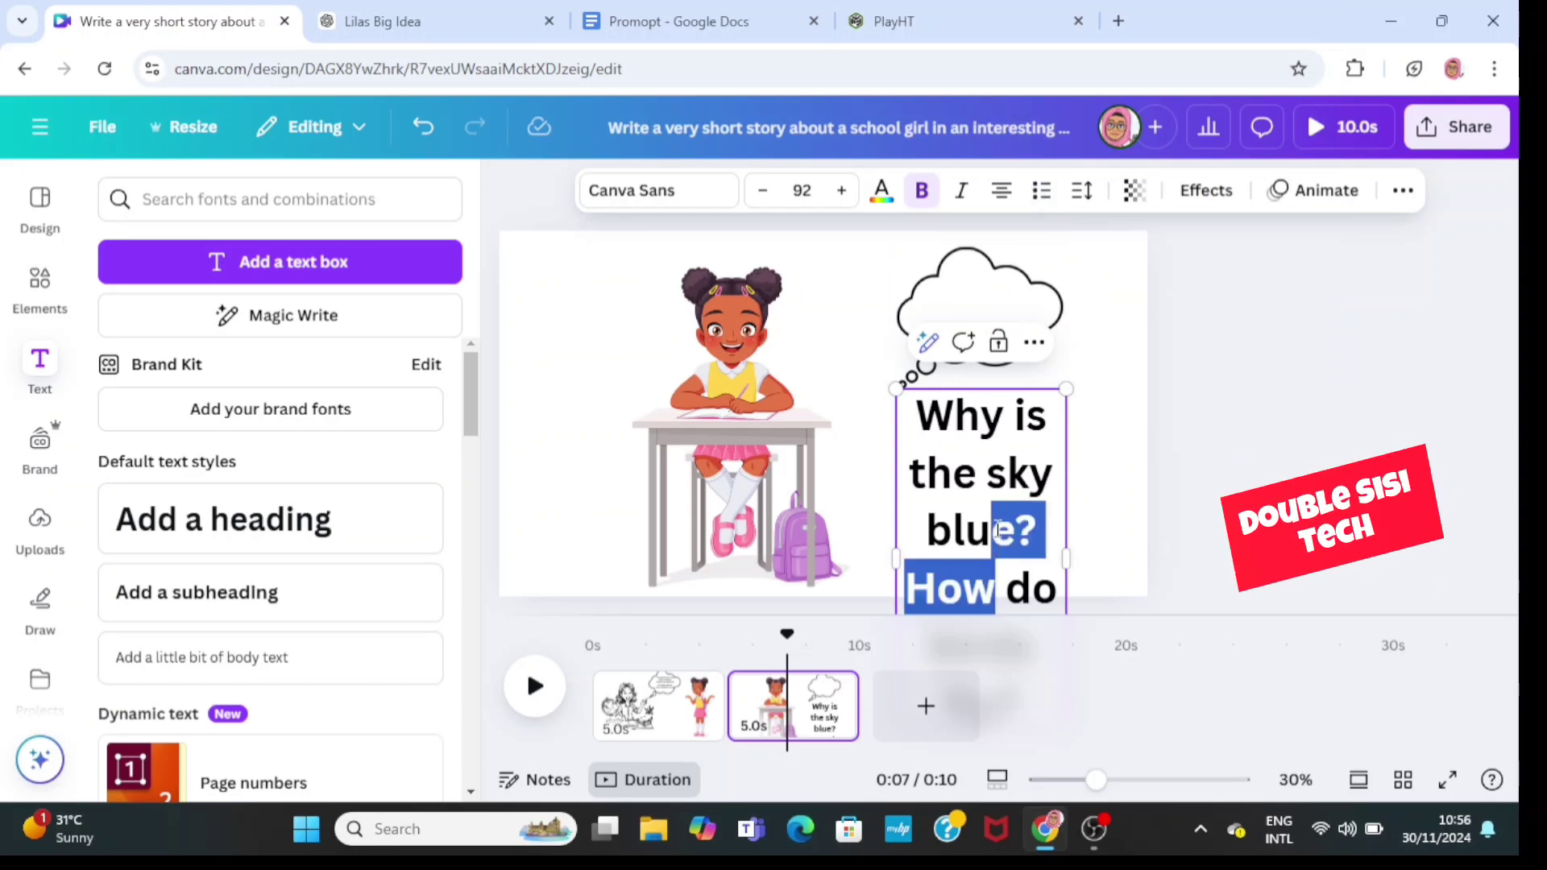
{"action": "left_click_drag", "start_coordinate": [1075, 403], "coordinate": [1020, 606]}
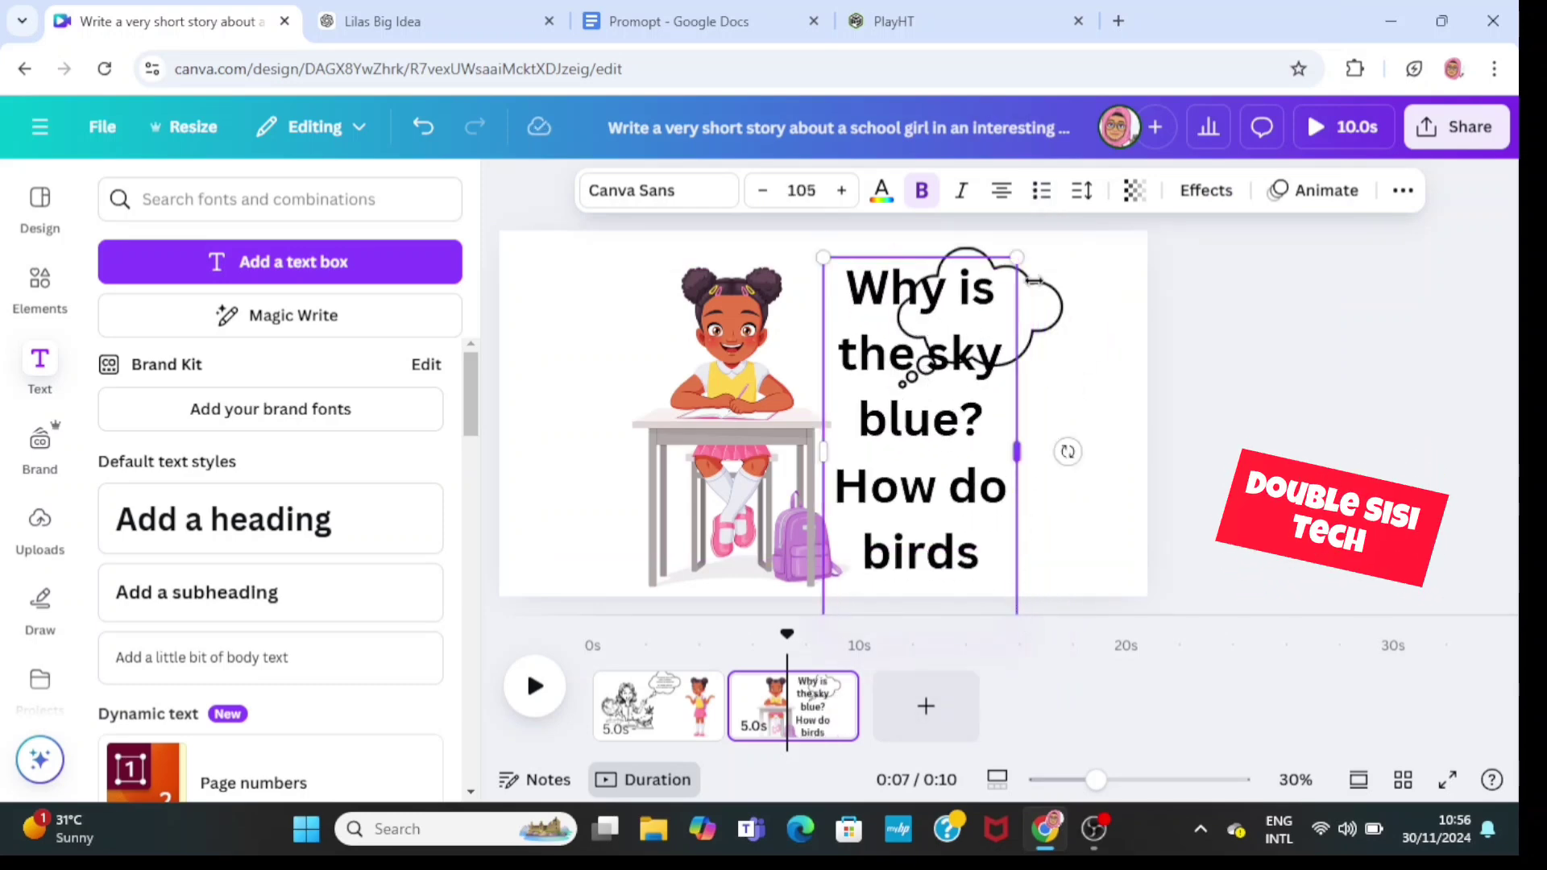
{"action": "left_click_drag", "start_coordinate": [1017, 257], "coordinate": [968, 346]}
{"action": "left_click_drag", "start_coordinate": [890, 455], "coordinate": [1120, 420]}
{"action": "left_click_drag", "start_coordinate": [1120, 268], "coordinate": [974, 373]}
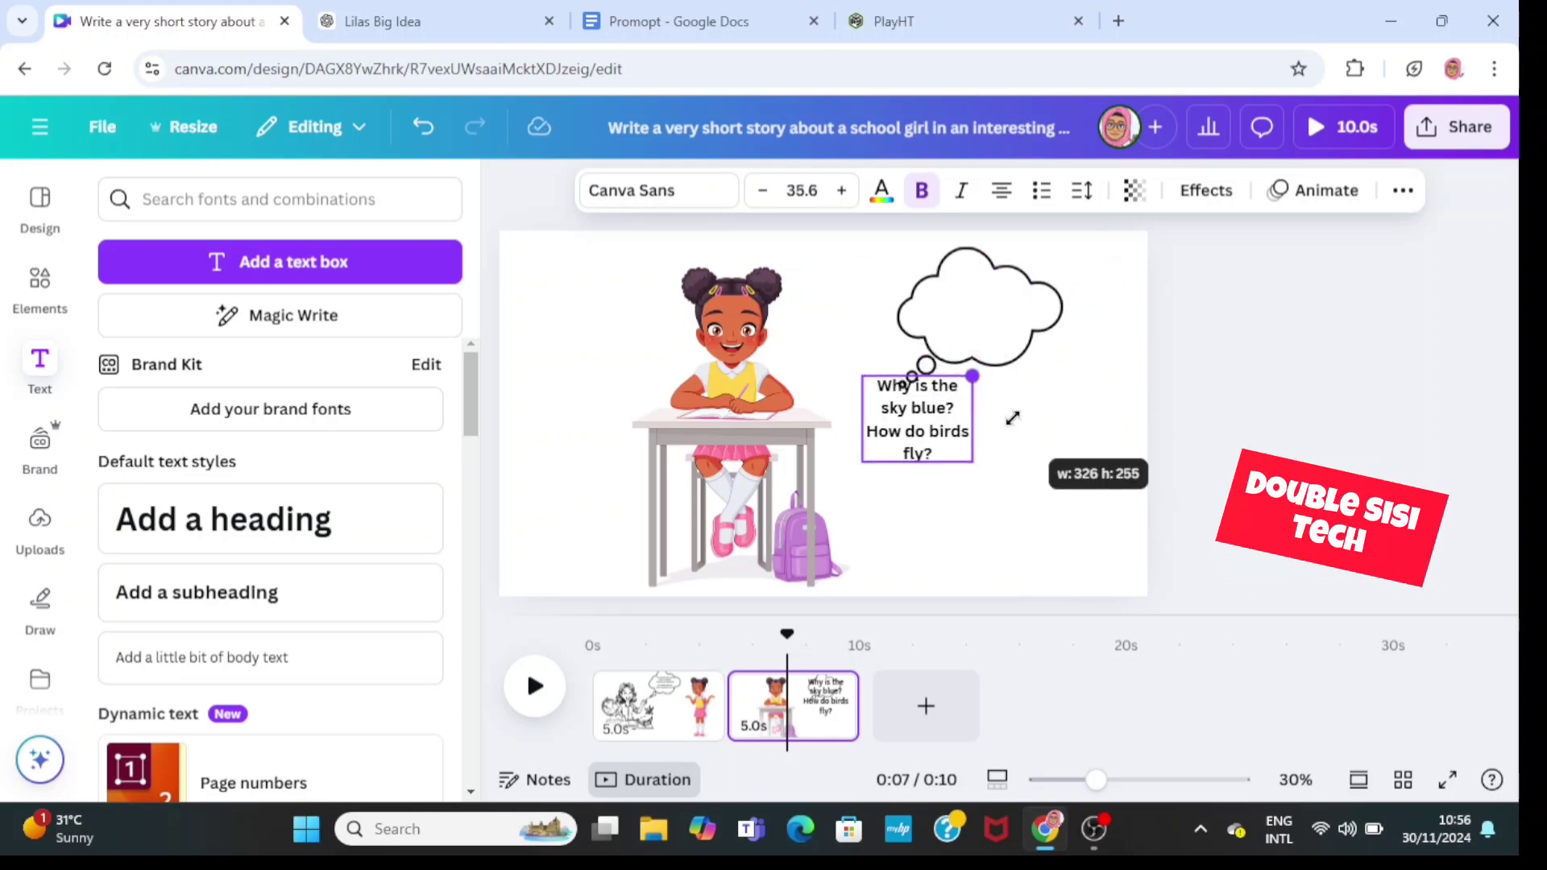
{"action": "left_click_drag", "start_coordinate": [947, 427], "coordinate": [999, 321]}
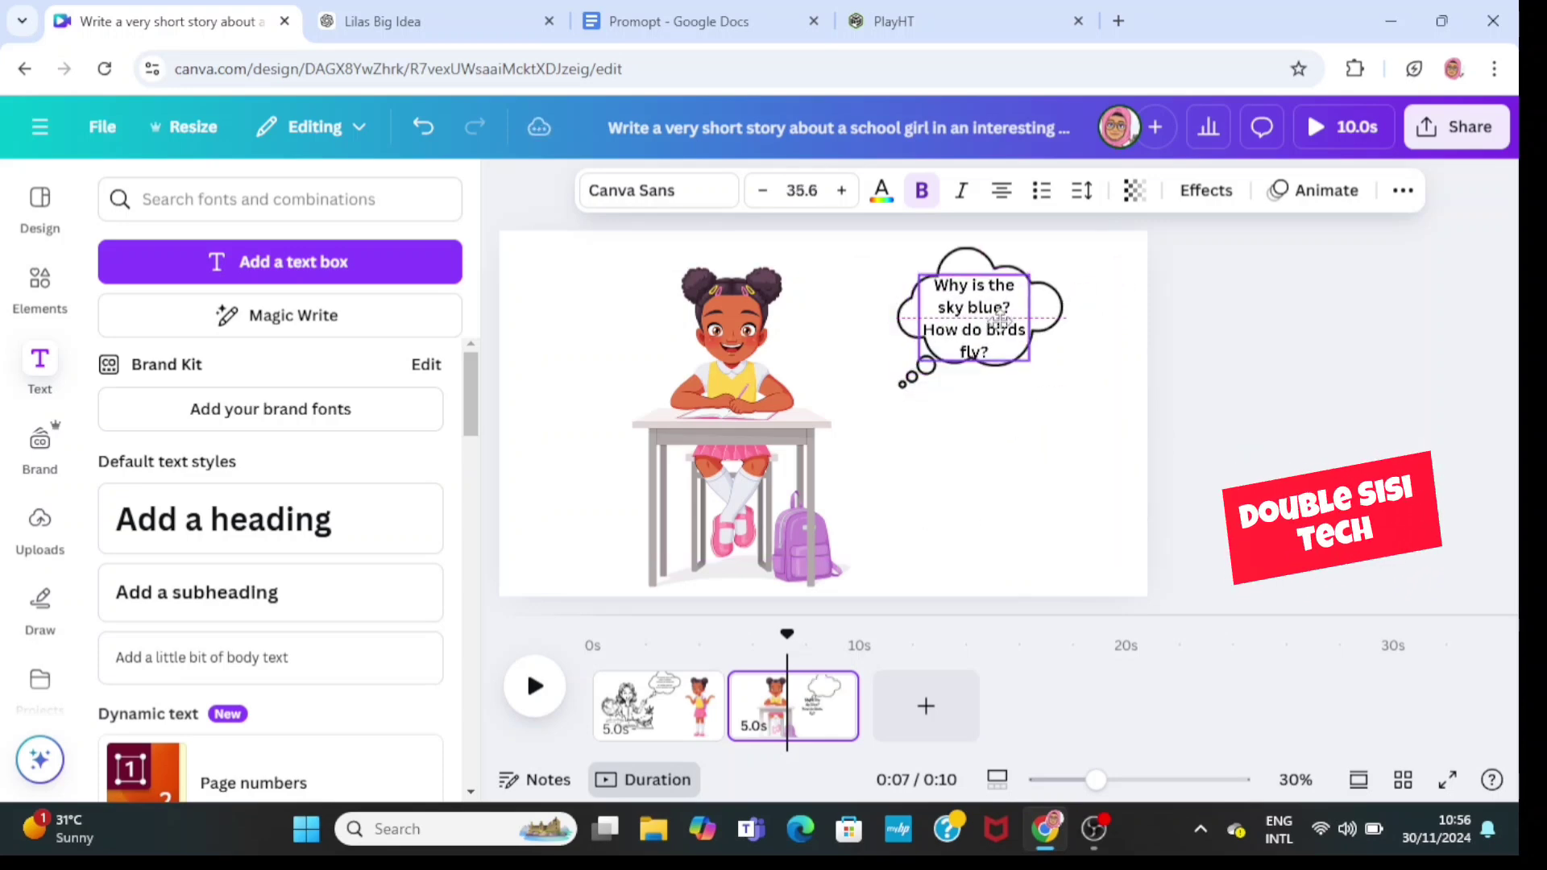
{"action": "left_click_drag", "start_coordinate": [921, 362], "coordinate": [925, 359]}
{"action": "left_click", "coordinate": [971, 502]}
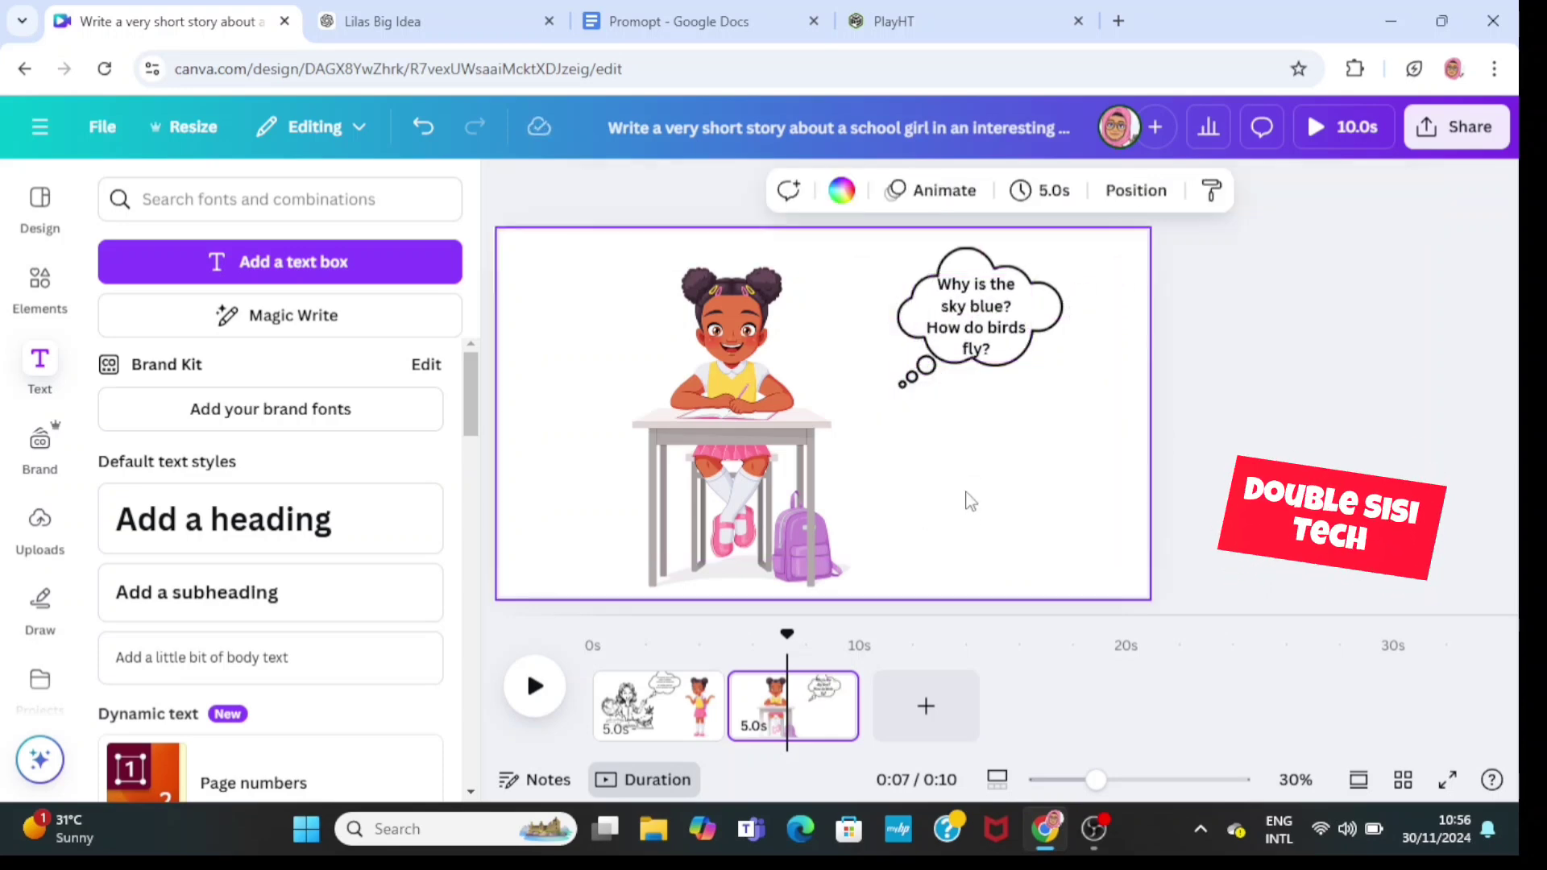
Group the thought bubble with its questions and shift the group slightly left and up
{"action": "left_click_drag", "start_coordinate": [867, 240], "coordinate": [1120, 474]}
{"action": "left_click", "coordinate": [926, 439]}
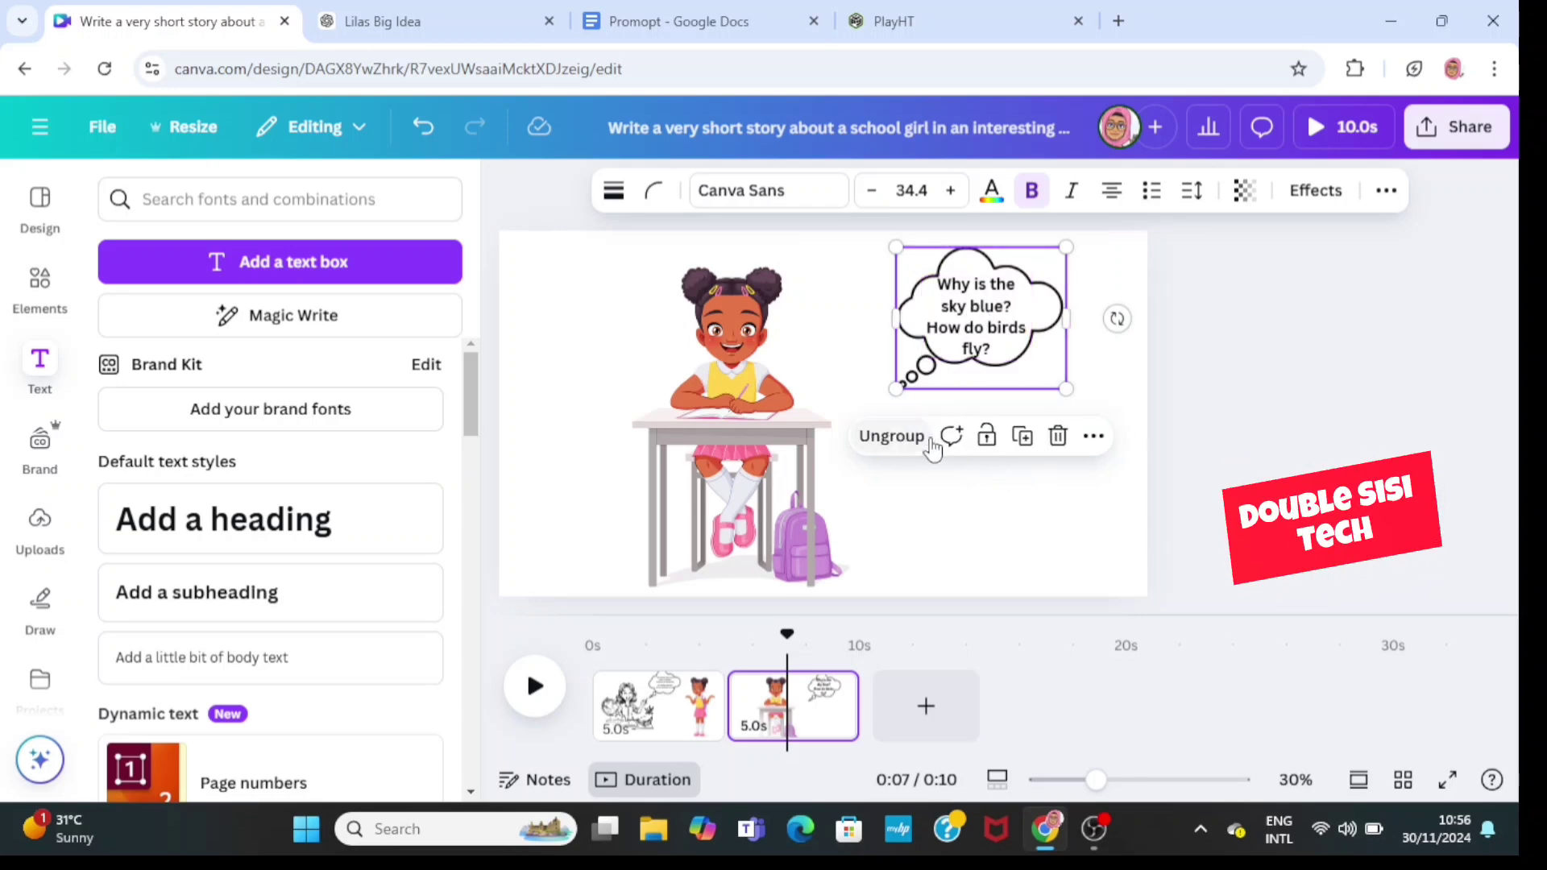
{"action": "left_click", "coordinate": [1105, 287]}
{"action": "left_click_drag", "start_coordinate": [979, 323], "coordinate": [933, 313]}
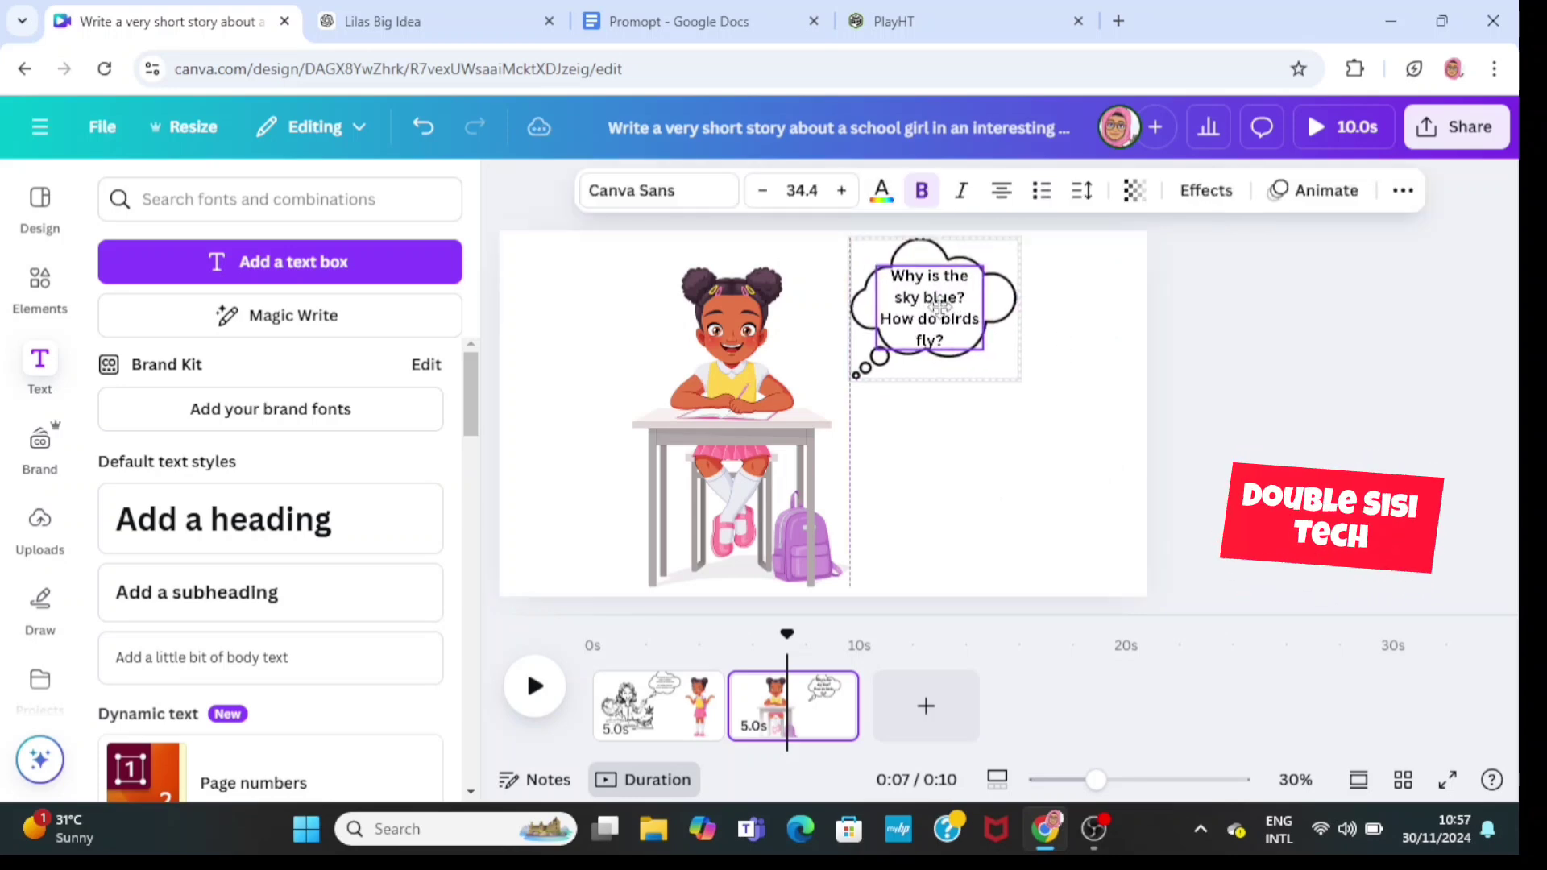
Duplicate page 2 as page 3, move the seated girl left, and delete the question text and thought bubble
{"action": "left_click", "coordinate": [1097, 435]}
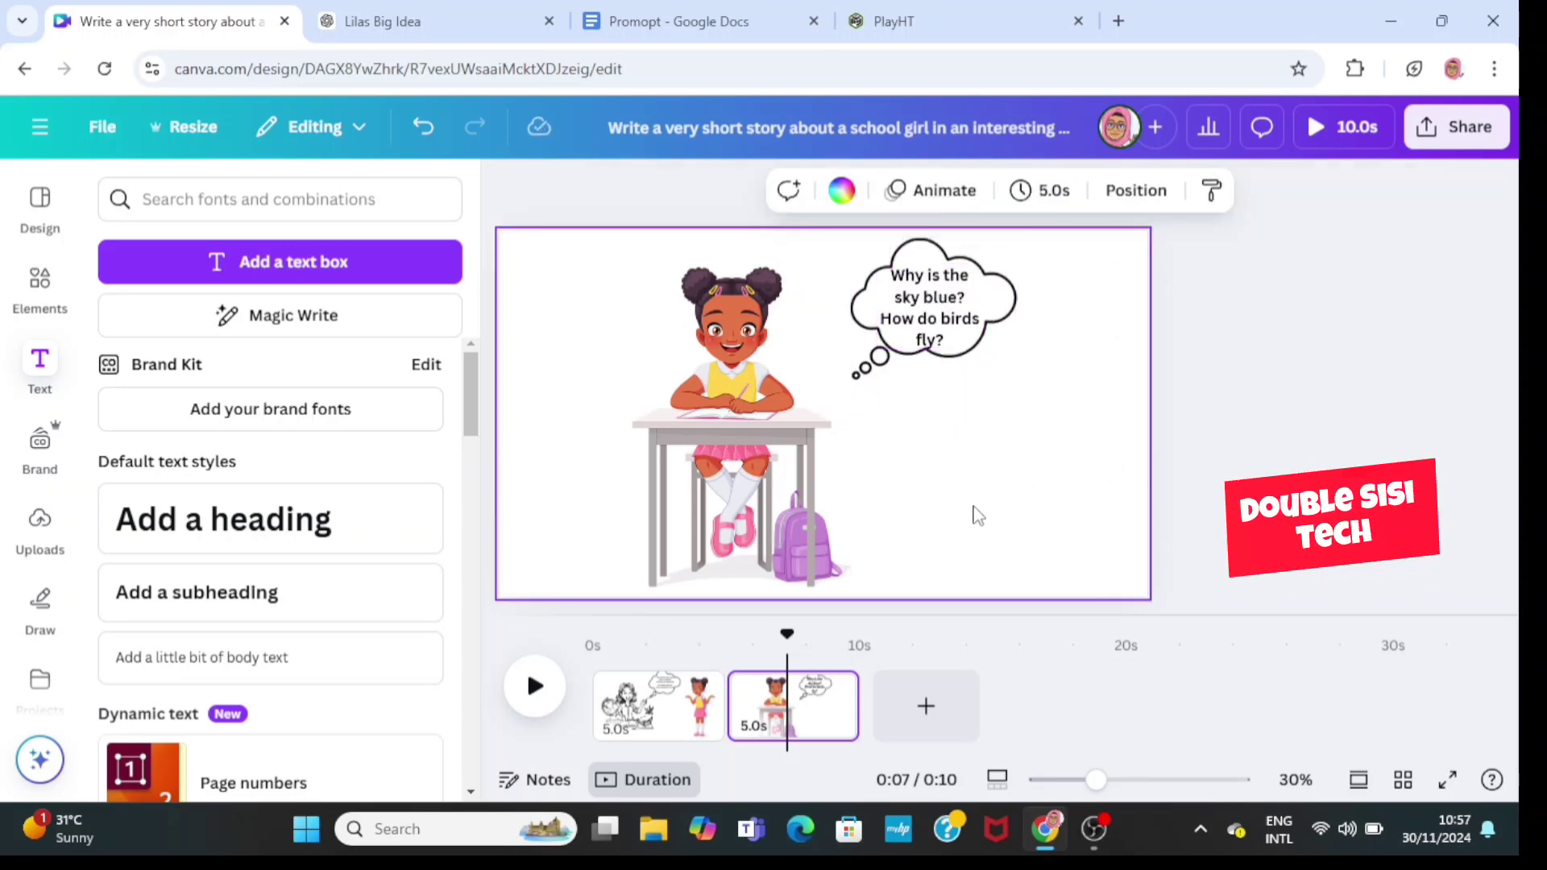
{"action": "left_click", "coordinate": [837, 693]}
{"action": "left_click", "coordinate": [941, 348]}
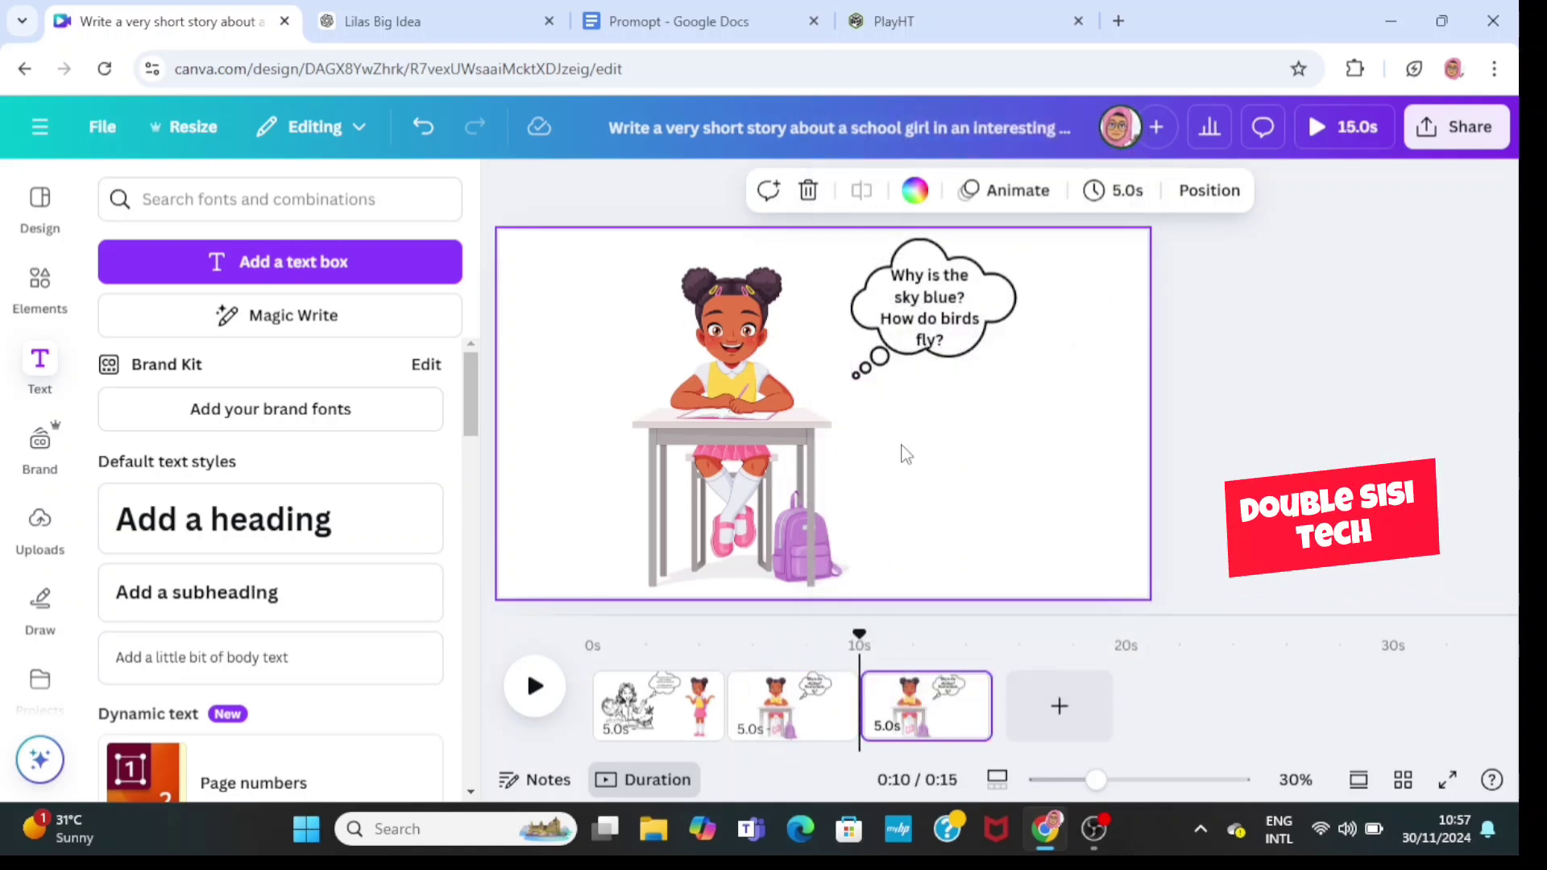
{"action": "left_click", "coordinate": [780, 448]}
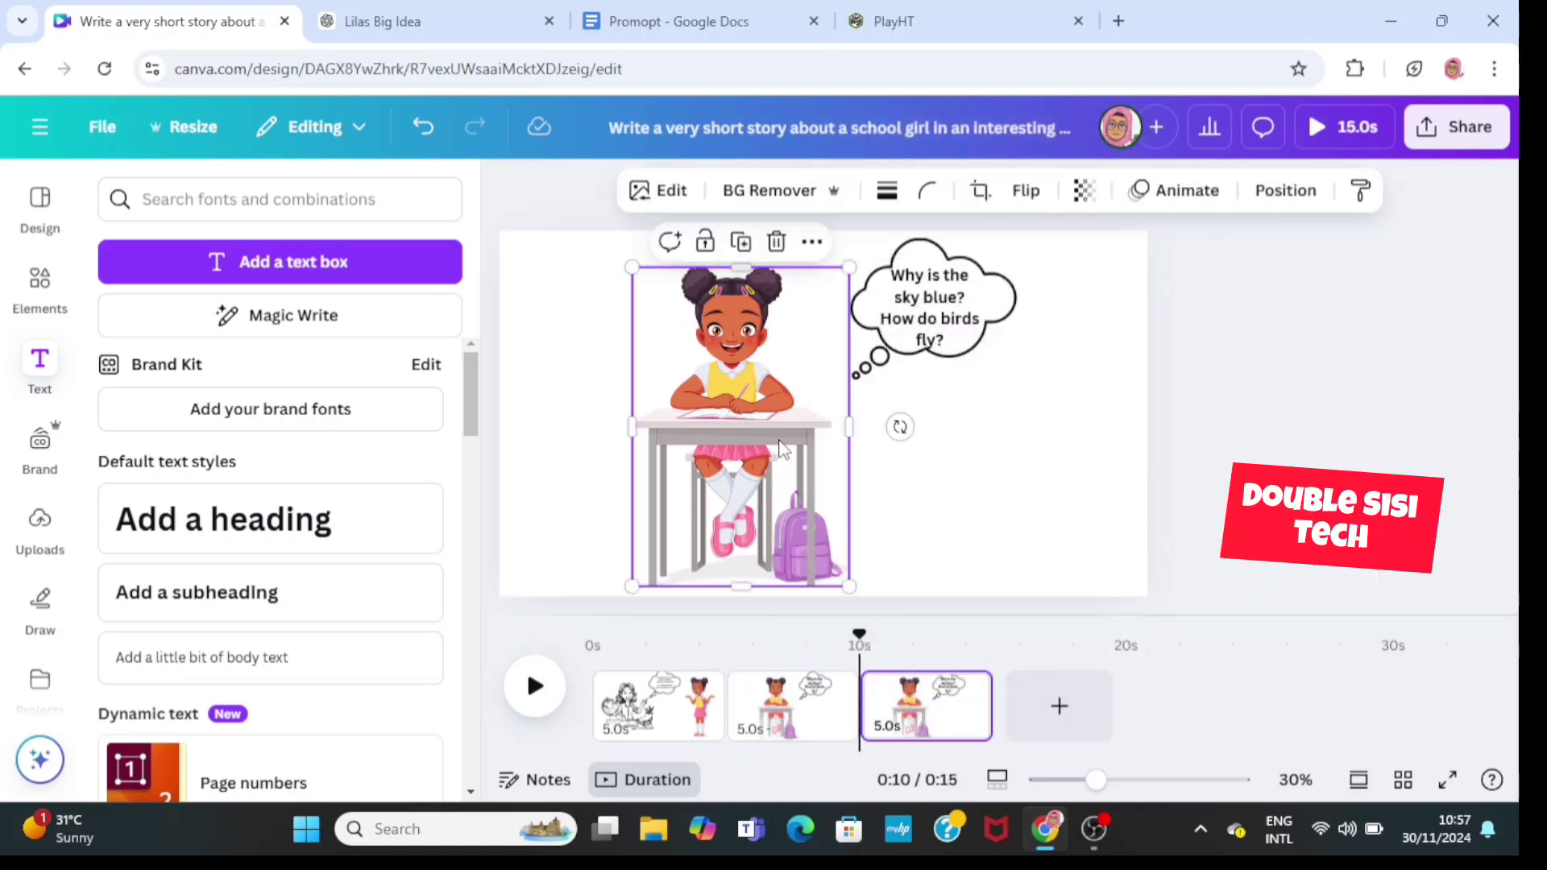
{"action": "left_click_drag", "start_coordinate": [764, 436], "coordinate": [693, 420]}
{"action": "left_click", "coordinate": [967, 351]}
{"action": "key", "text": "Delete"}
{"action": "left_click", "coordinate": [970, 428]}
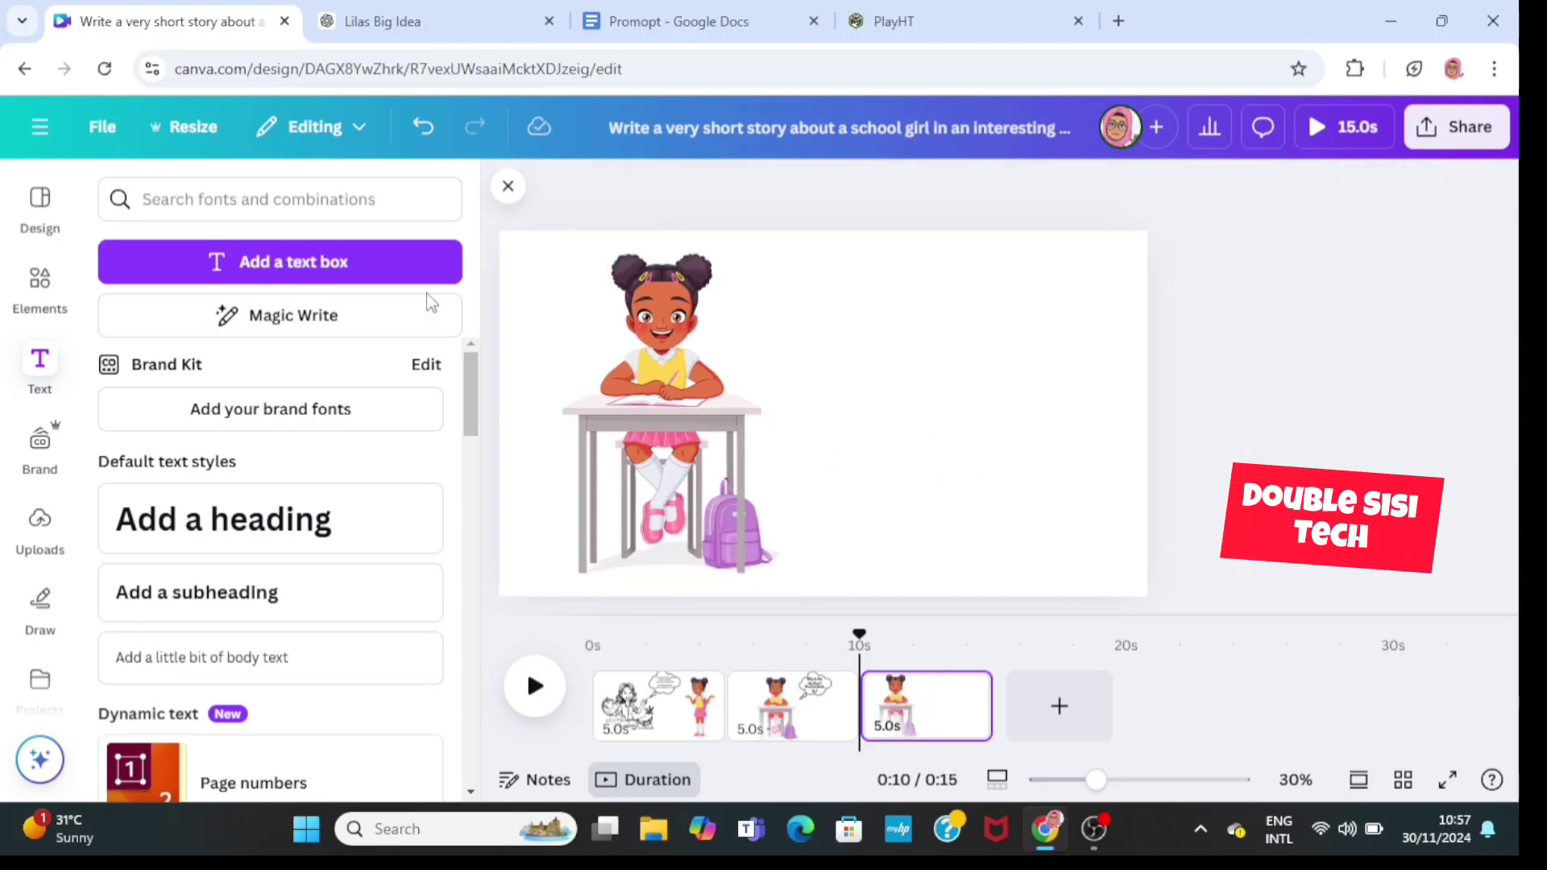
Search graphics for 'blackboard sign sketch' and place the wooden chalkboard easel right of the seated girl
{"action": "left_click", "coordinate": [39, 282]}
{"action": "left_click", "coordinate": [163, 198]}
{"action": "left_click", "coordinate": [400, 199]}
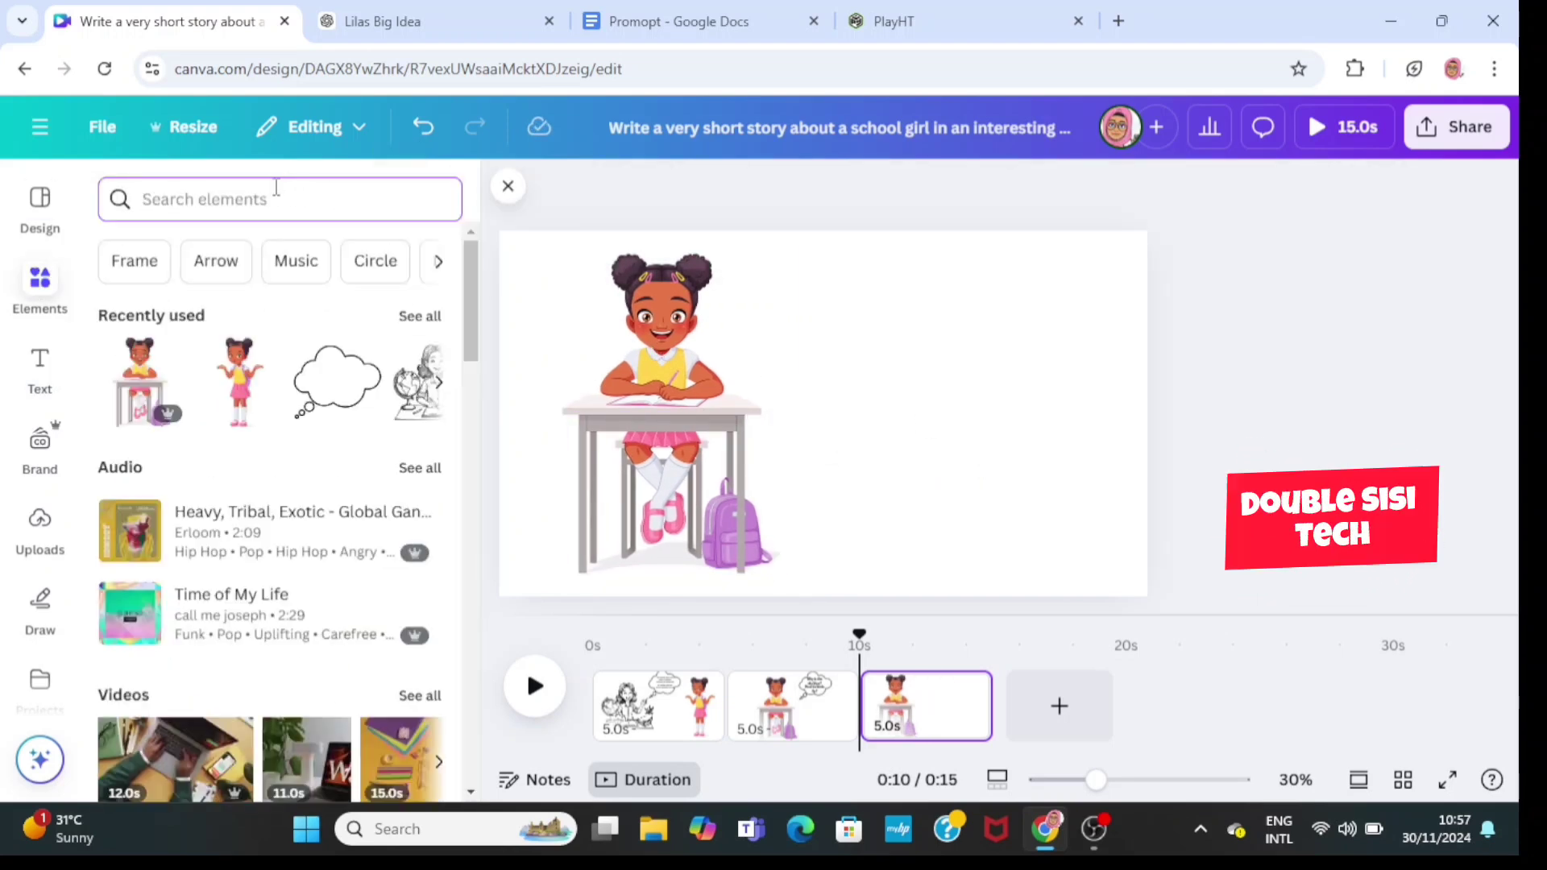
{"action": "type", "text": "blackboard "}
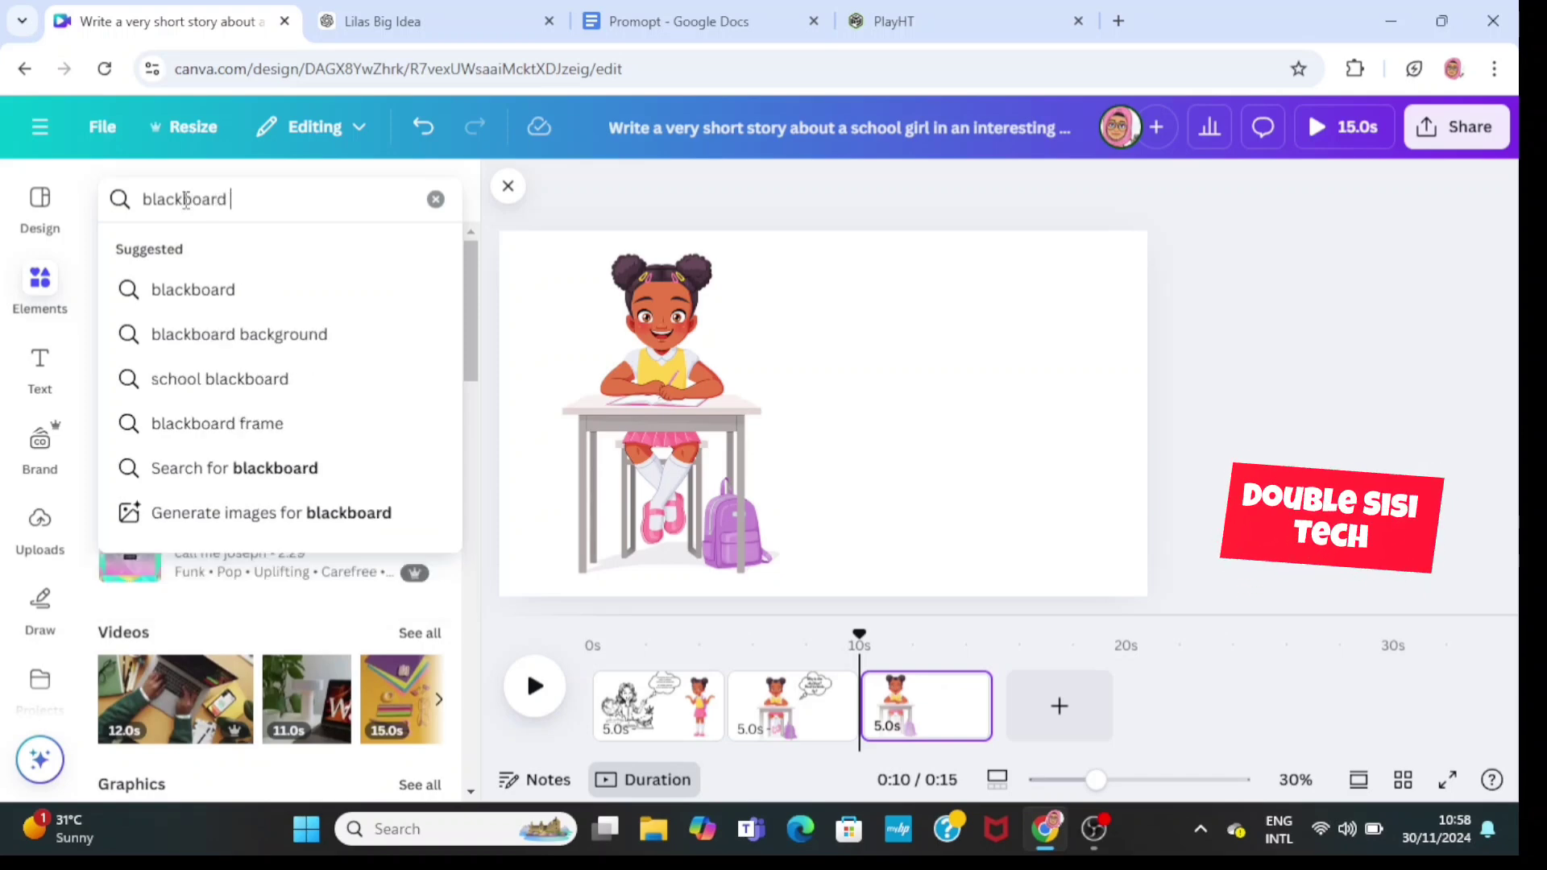
{"action": "type", "text": "sign sketch"}
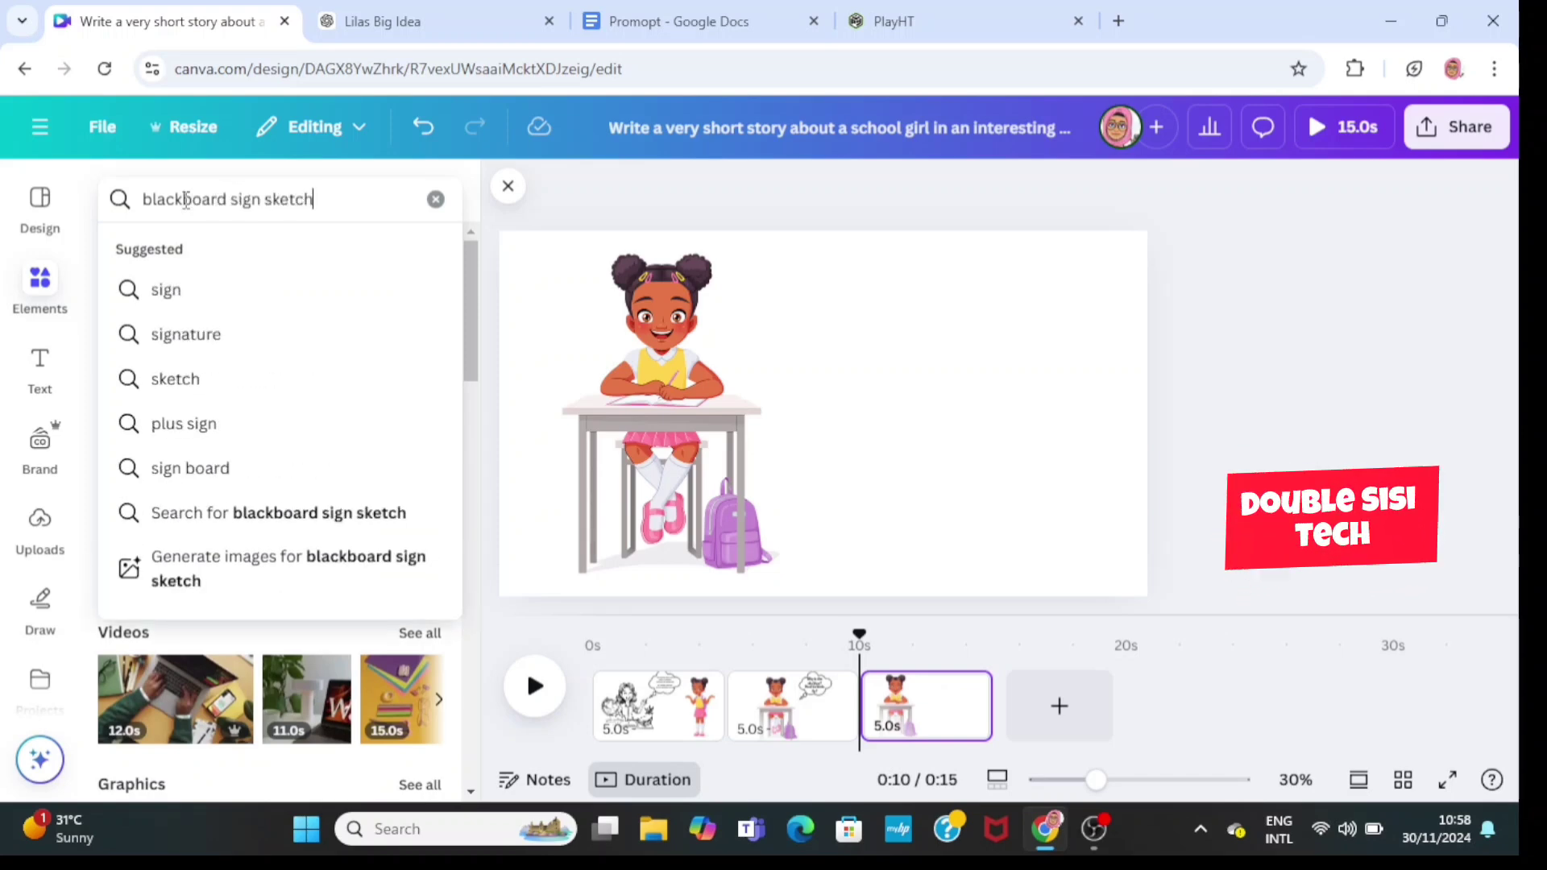
{"action": "key", "text": "Return"}
{"action": "left_click", "coordinate": [182, 253]}
{"action": "left_click_drag", "start_coordinate": [476, 352], "coordinate": [470, 423]}
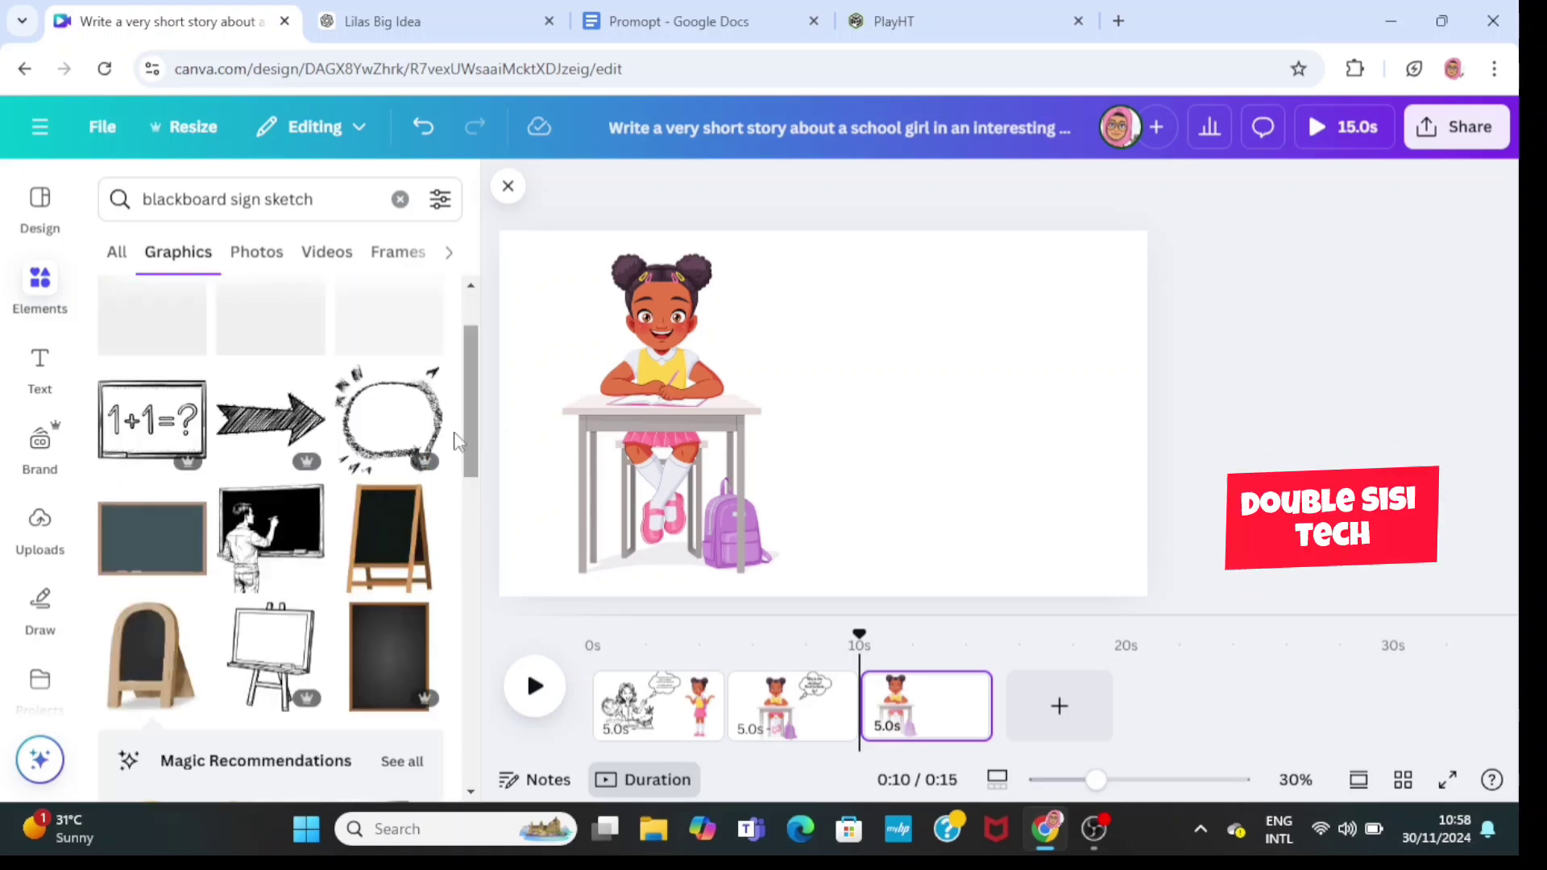
{"action": "left_click", "coordinate": [390, 538]}
{"action": "left_click_drag", "start_coordinate": [822, 403], "coordinate": [1008, 421]}
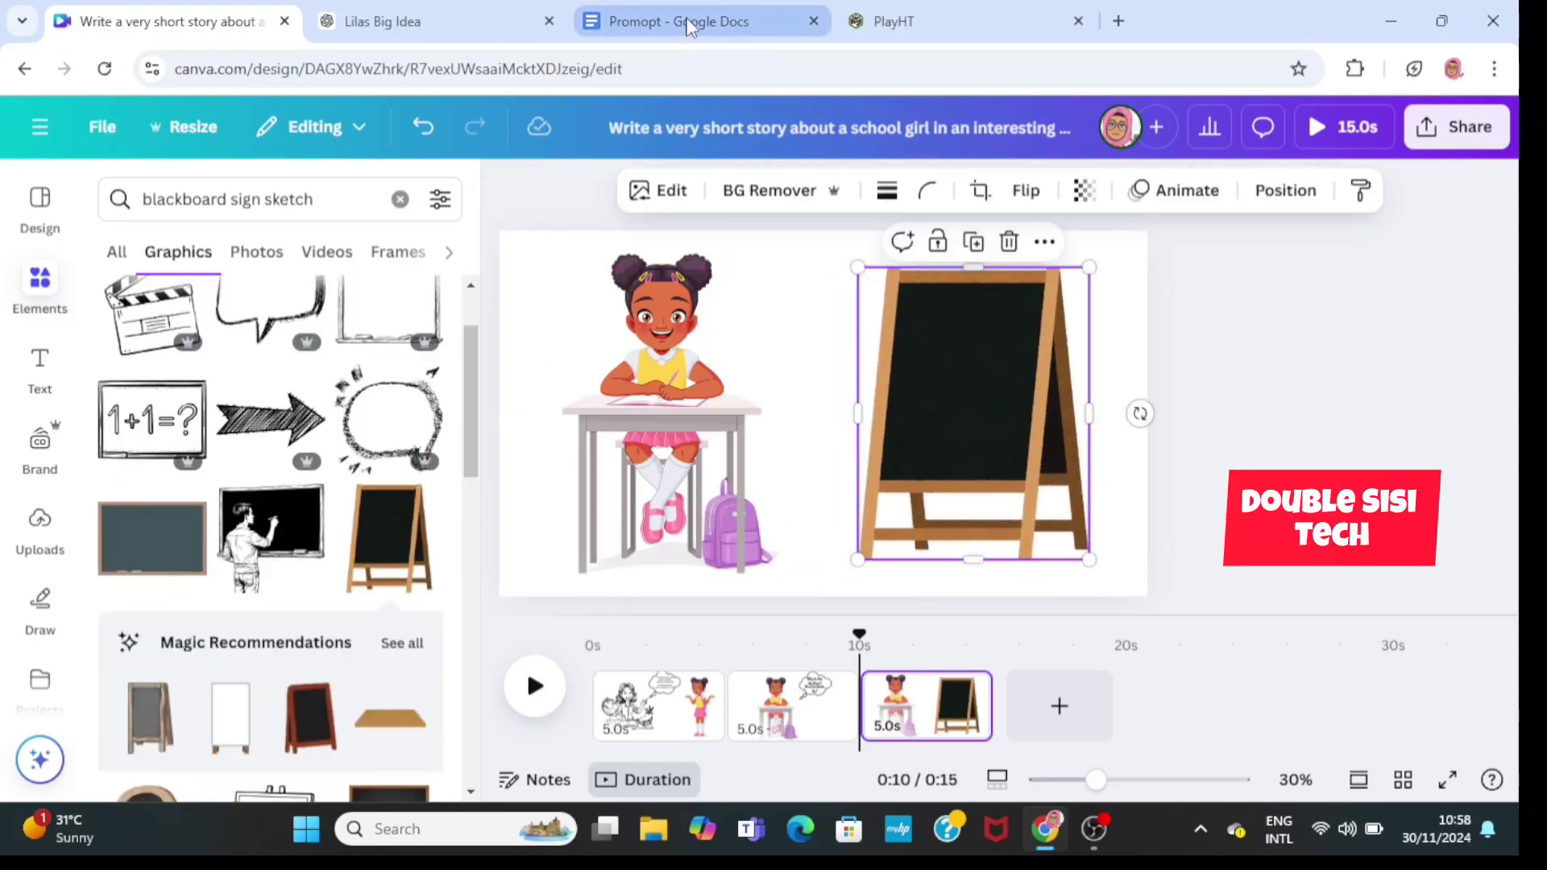
Add a heading and paste the colour-feelings question paragraph into it
{"action": "left_click", "coordinate": [41, 360]}
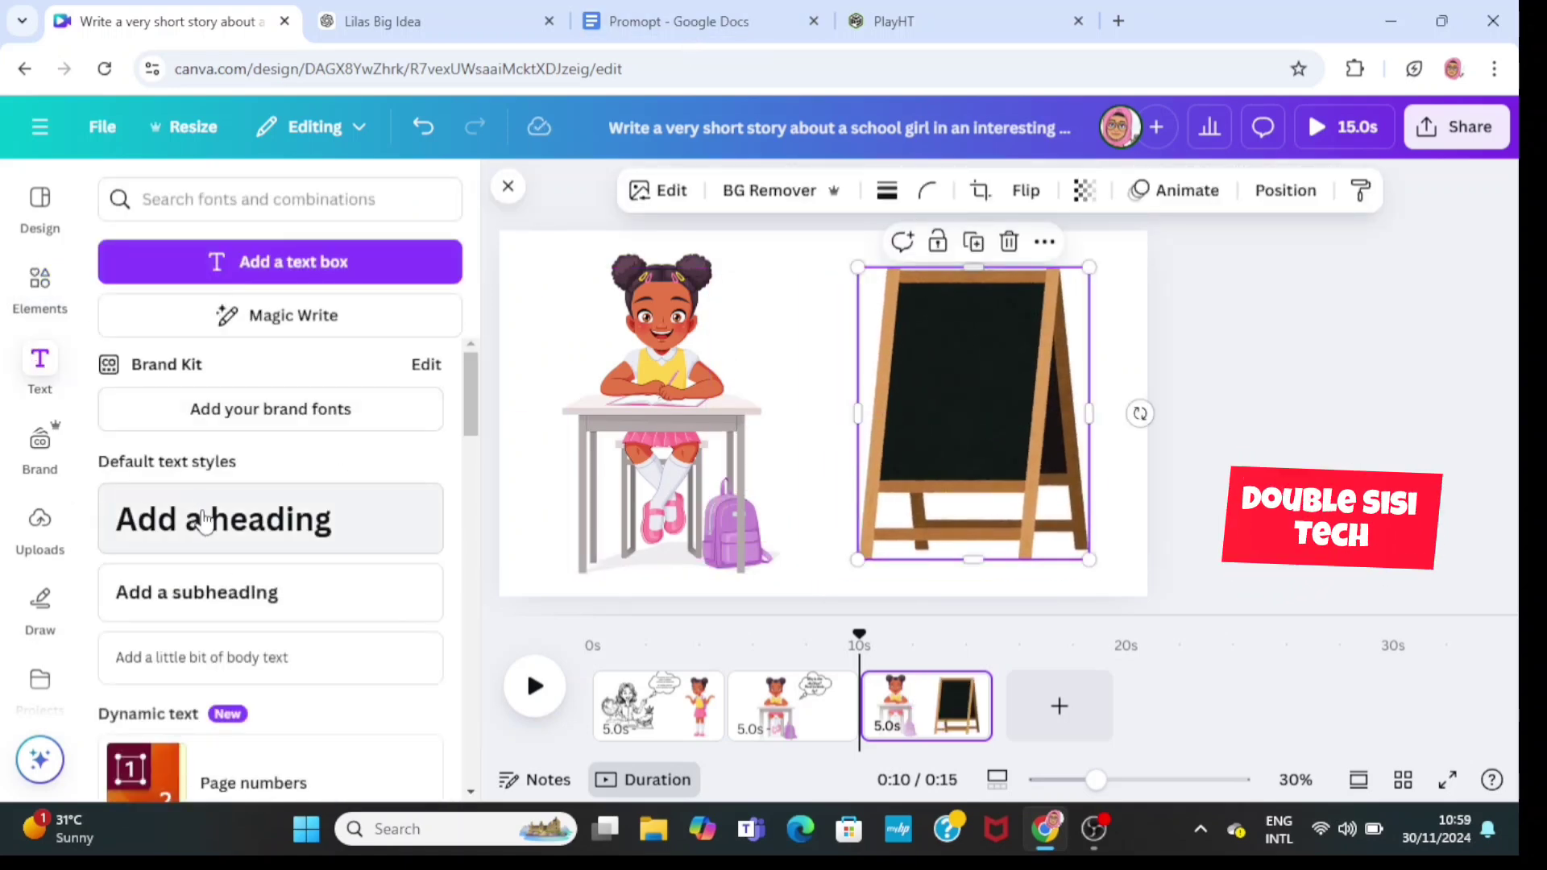
{"action": "left_click", "coordinate": [207, 518]}
{"action": "right_click", "coordinate": [803, 413]}
{"action": "left_click", "coordinate": [813, 179]}
{"action": "left_click_drag", "start_coordinate": [1005, 530], "coordinate": [1034, 471]}
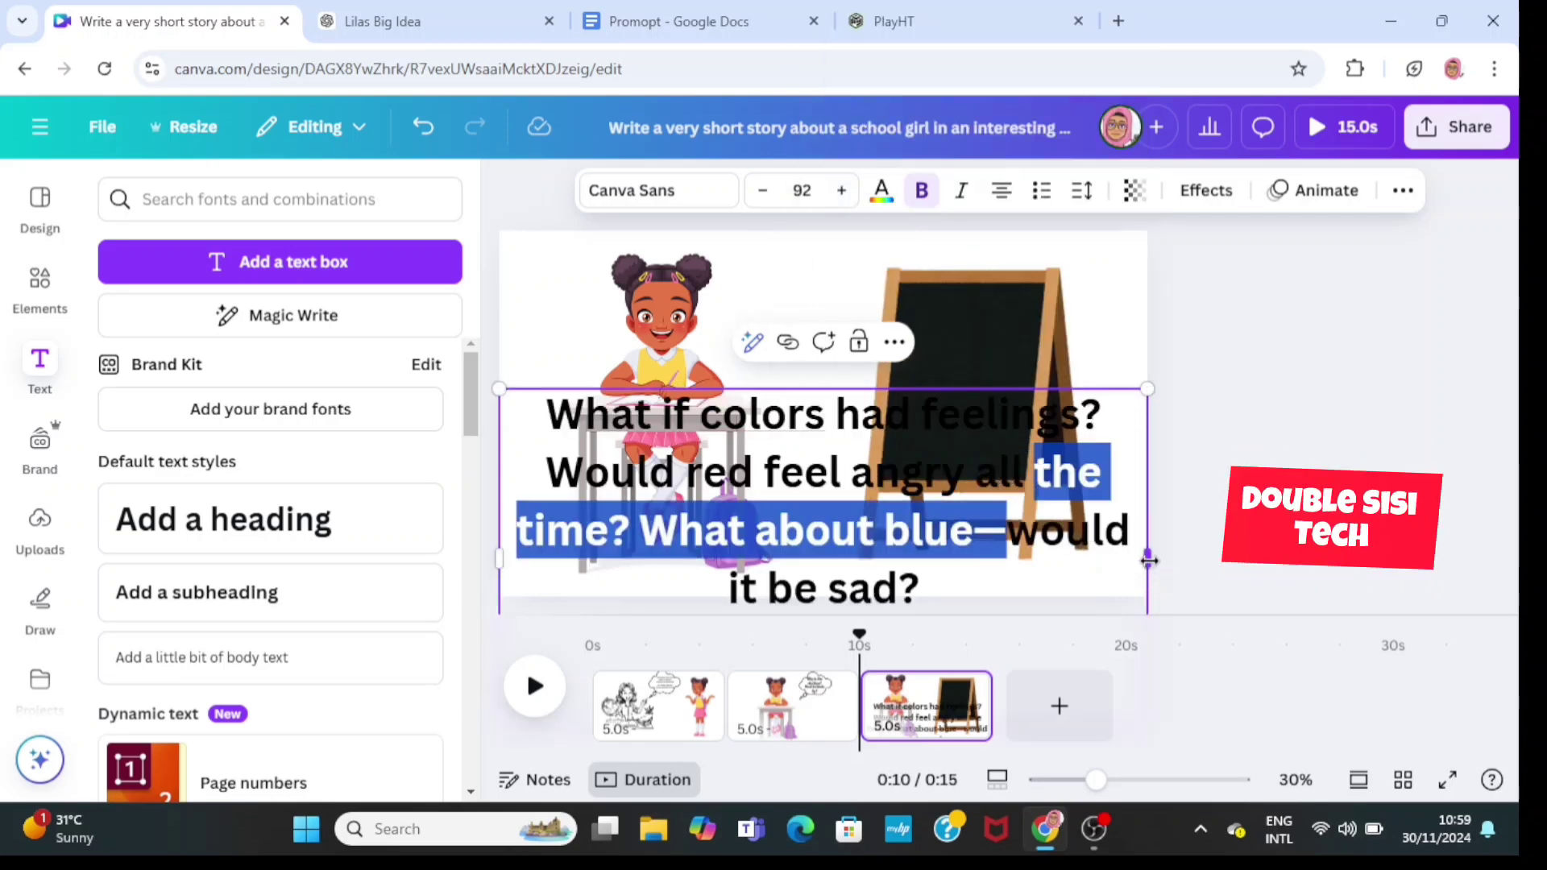
{"action": "left_click", "coordinate": [1106, 435]}
Shrink the question text box and move it up the page
{"action": "left_click_drag", "start_coordinate": [1148, 389], "coordinate": [1047, 425]}
{"action": "left_click_drag", "start_coordinate": [914, 509], "coordinate": [535, 556]}
{"action": "left_click", "coordinate": [959, 306]}
{"action": "left_click_drag", "start_coordinate": [825, 498], "coordinate": [861, 369]}
{"action": "left_click_drag", "start_coordinate": [1080, 577], "coordinate": [879, 466]}
Make the question text white and fit it, centred, onto the blackboard
{"action": "left_click", "coordinate": [884, 190]}
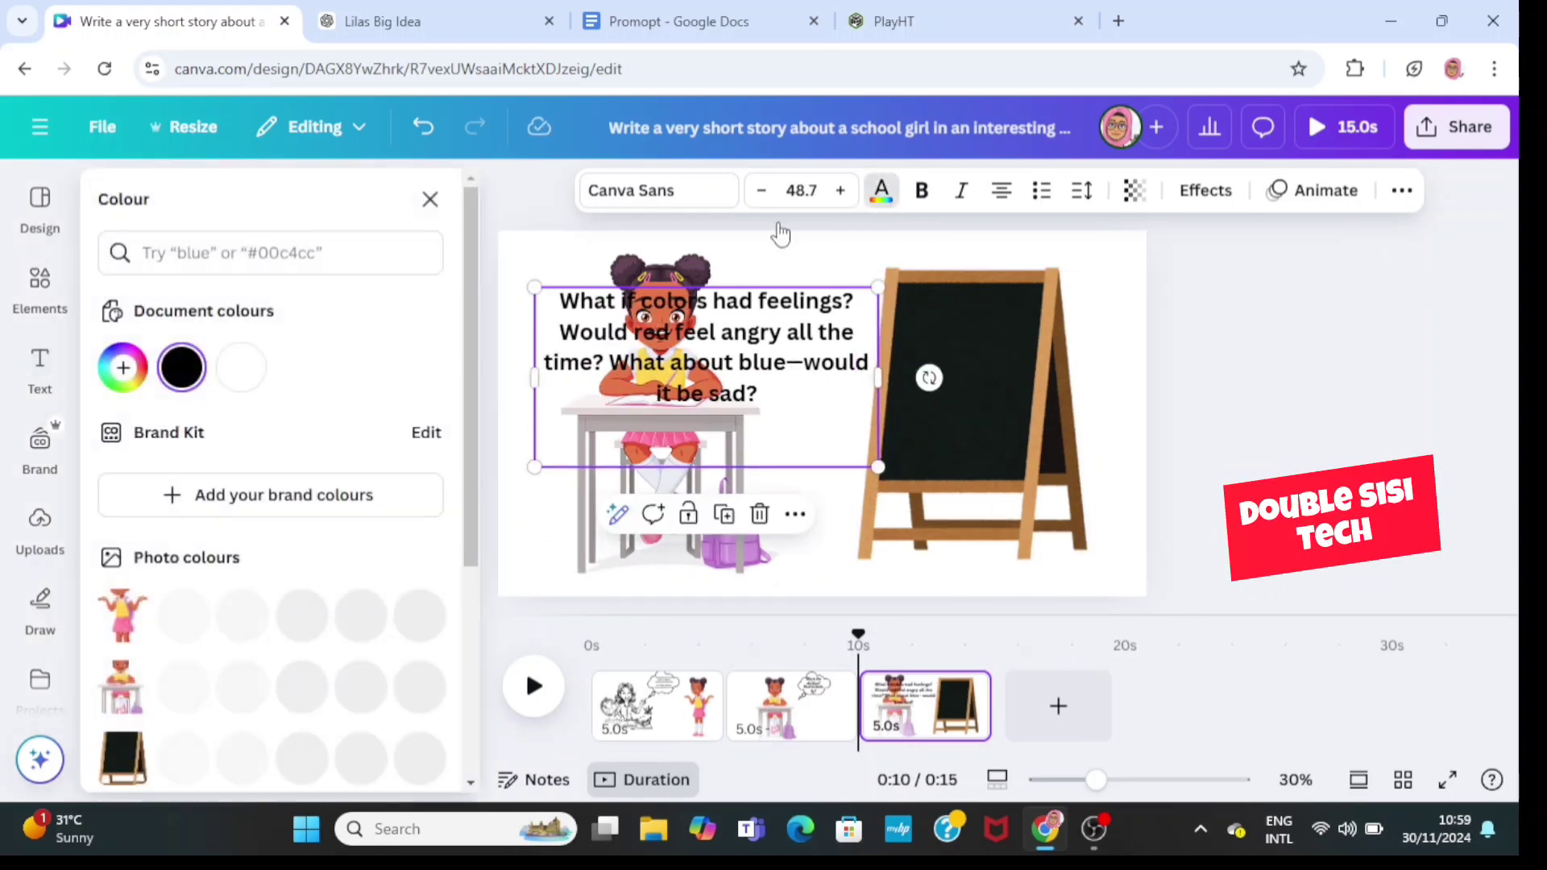
{"action": "left_click", "coordinate": [241, 367]}
{"action": "left_click_drag", "start_coordinate": [884, 367], "coordinate": [750, 379]}
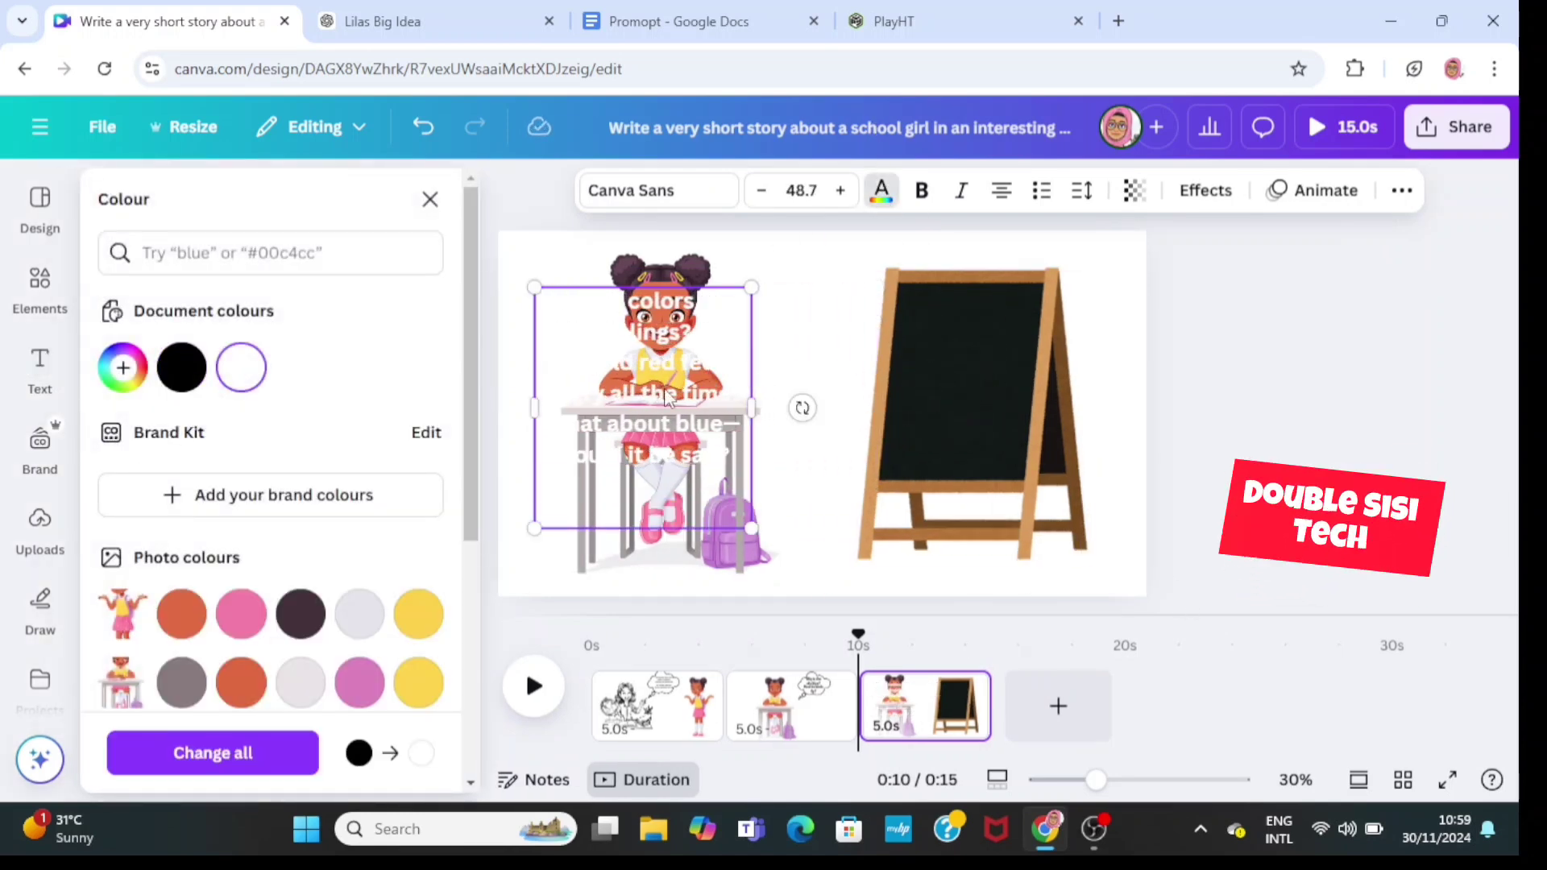
{"action": "left_click_drag", "start_coordinate": [644, 363], "coordinate": [955, 377]}
{"action": "left_click_drag", "start_coordinate": [1062, 535], "coordinate": [1005, 477]}
{"action": "left_click_drag", "start_coordinate": [941, 415], "coordinate": [988, 419]}
{"action": "left_click_drag", "start_coordinate": [1051, 481], "coordinate": [1033, 460]}
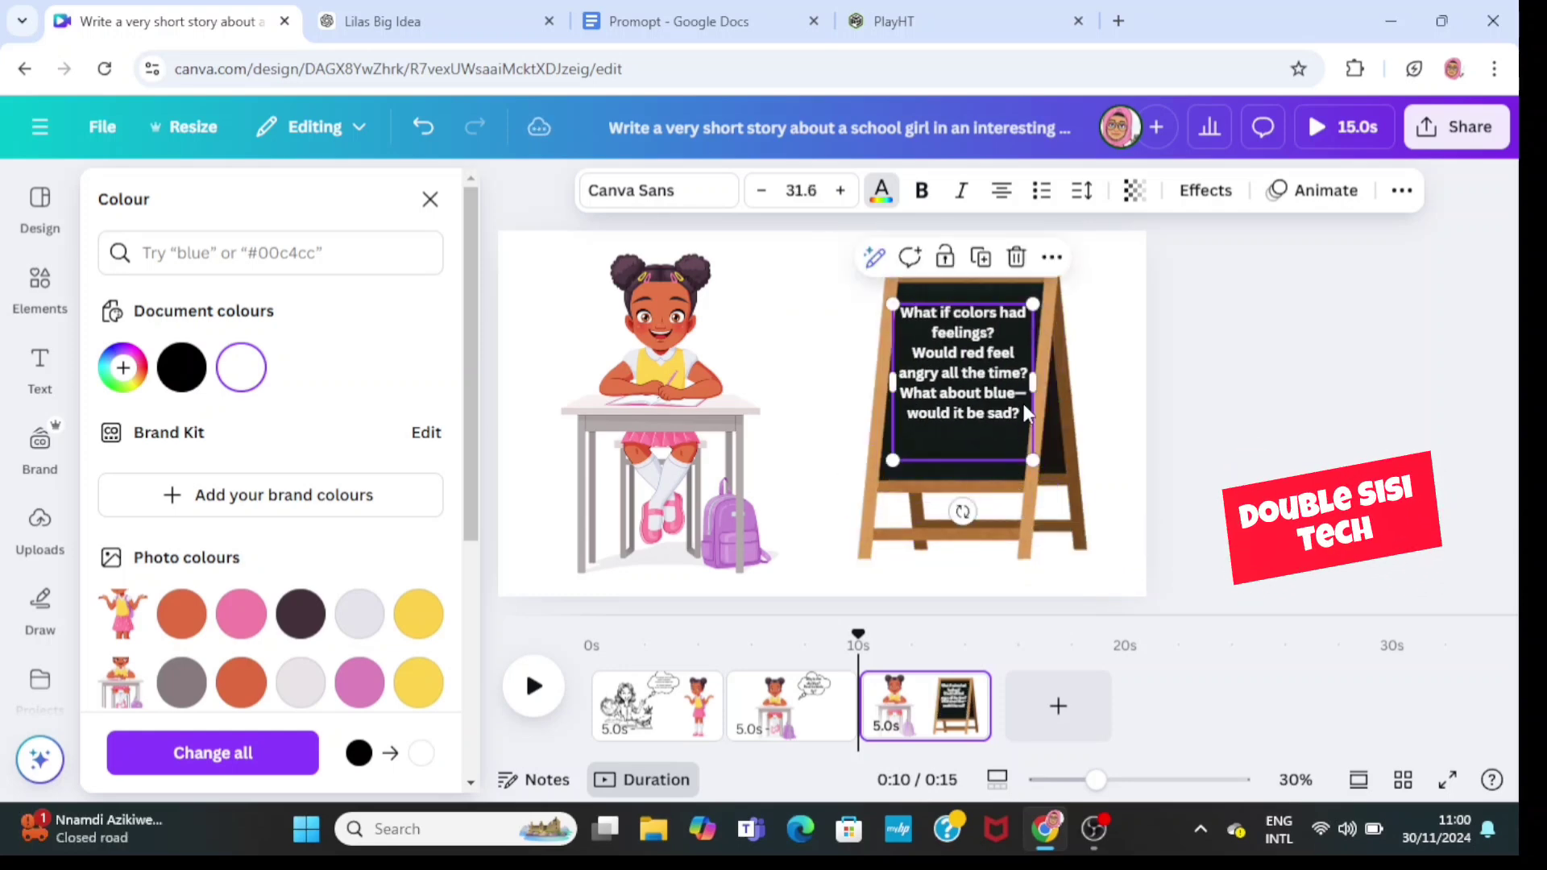
Put each question on its own line, breaking after 'feelings?' and 'time?'
{"action": "left_click", "coordinate": [1005, 332]}
{"action": "key", "text": "Return"}
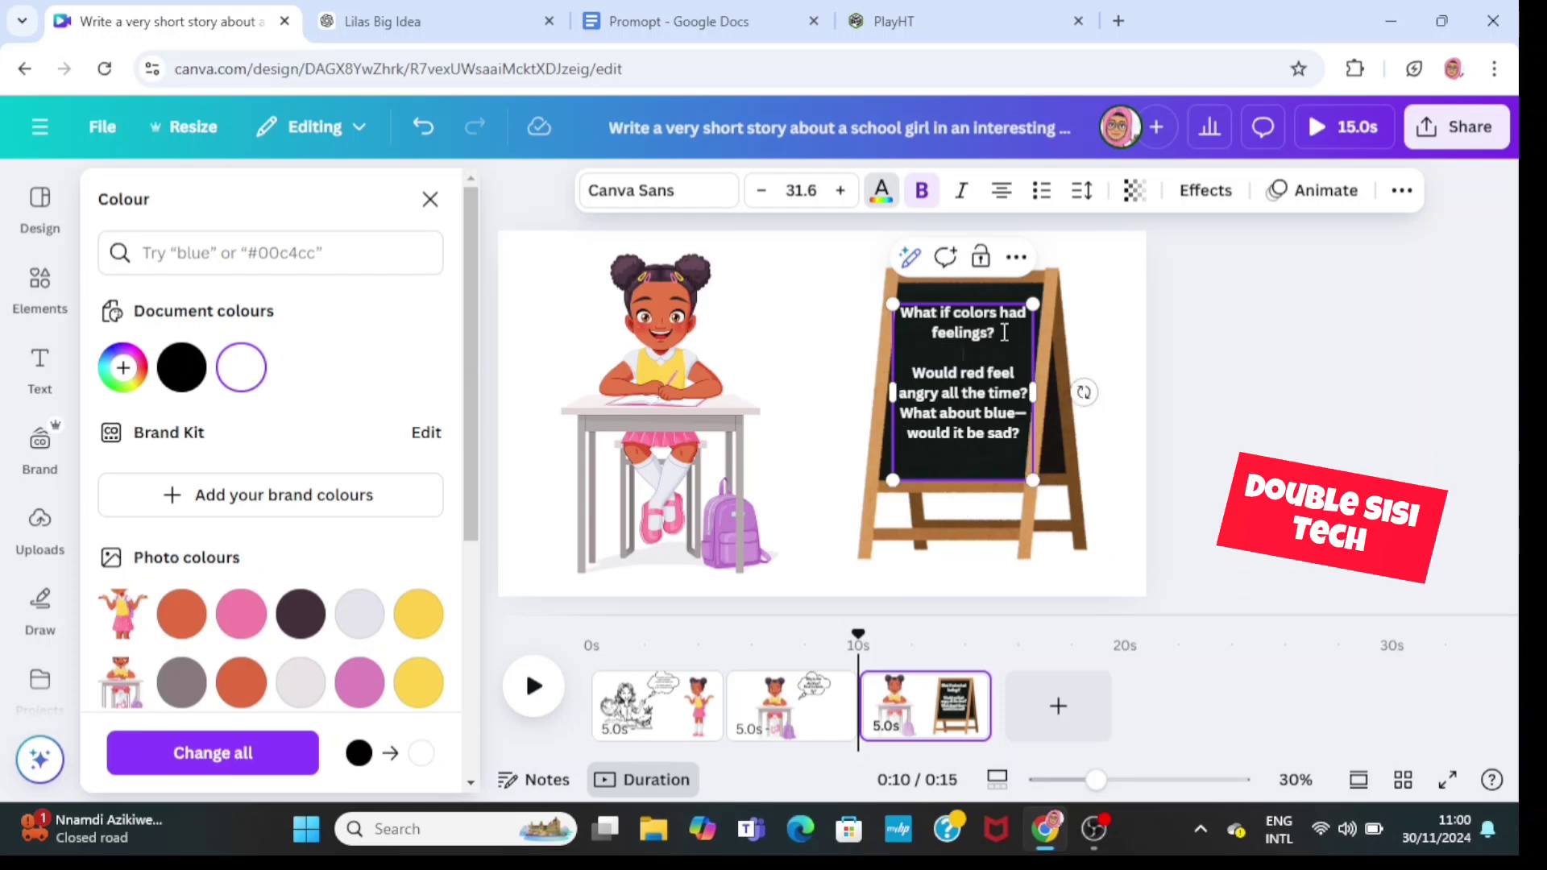
{"action": "left_click", "coordinate": [1033, 392]}
{"action": "key", "text": "Return"}
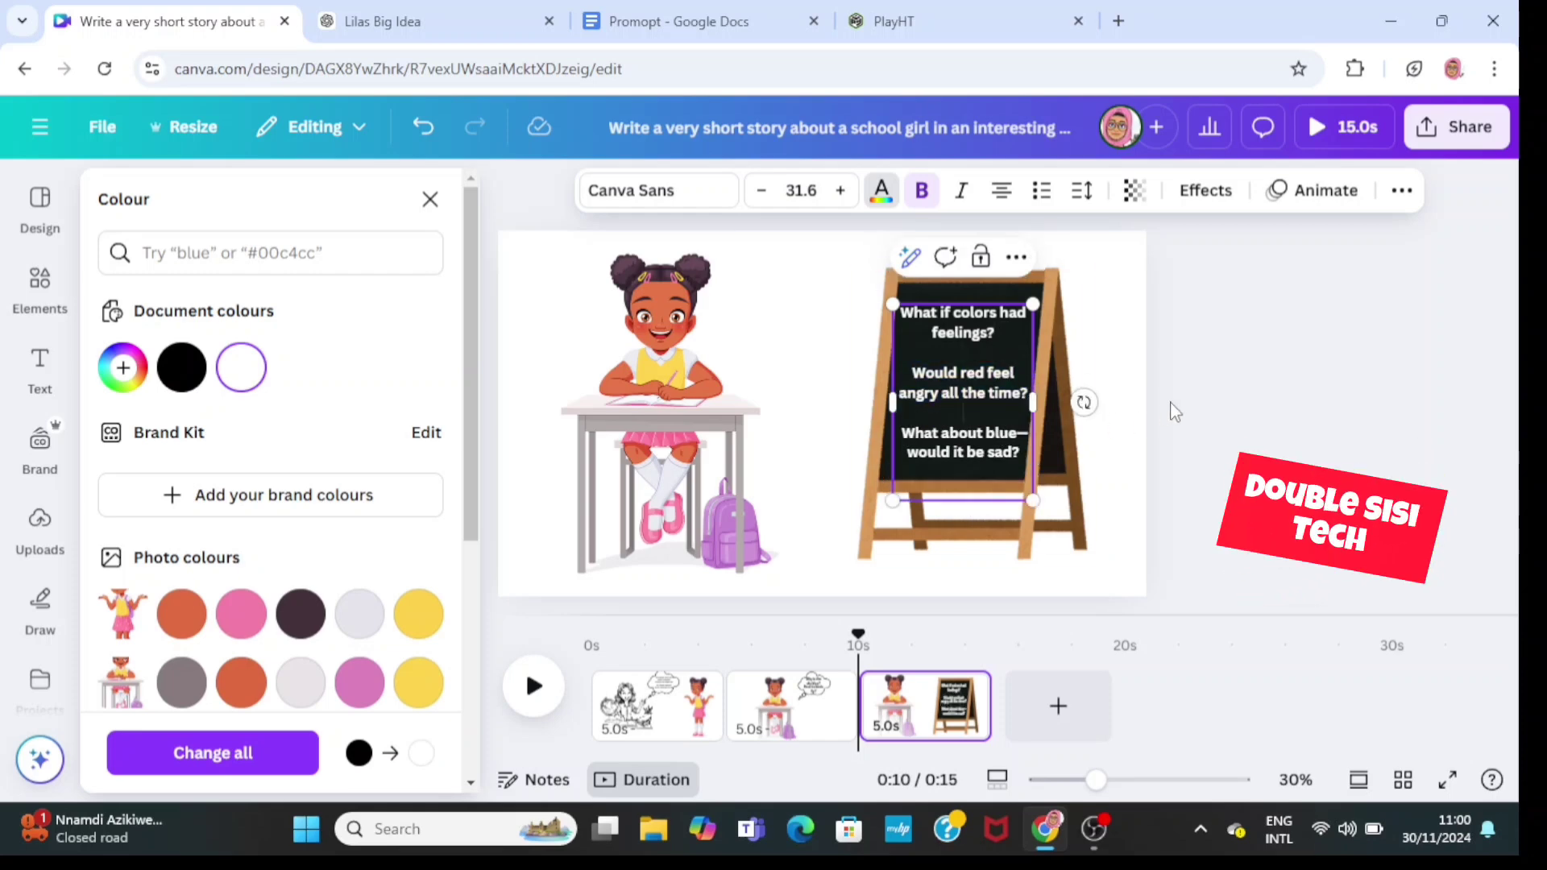
{"action": "key", "text": "Escape"}
Tilt the blackboard question text about 4° clockwise
{"action": "left_click", "coordinate": [1113, 354]}
{"action": "left_click", "coordinate": [958, 419]}
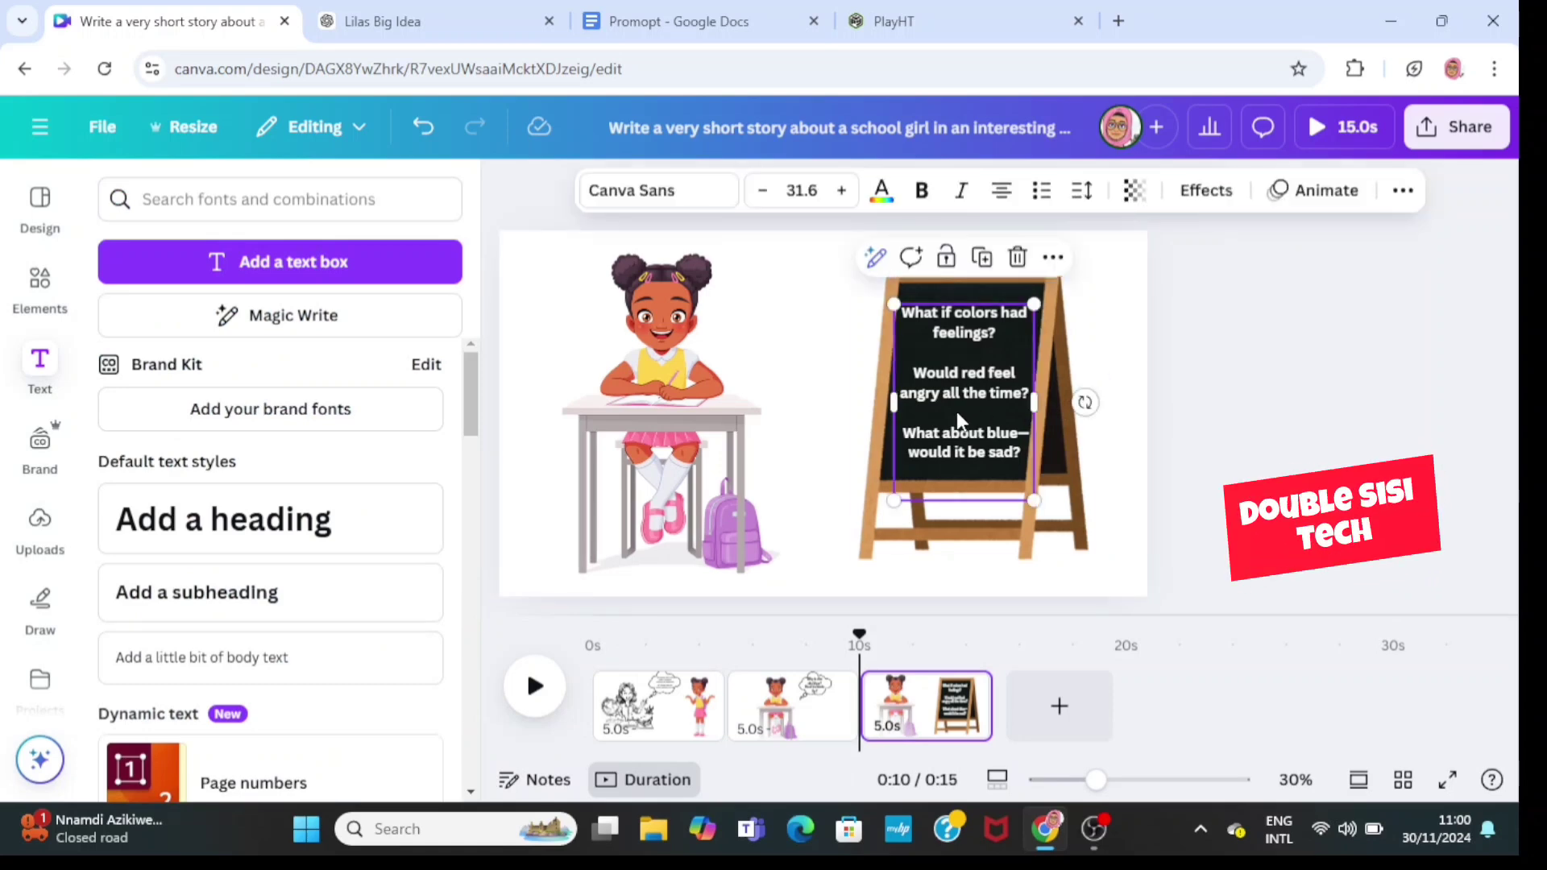
{"action": "left_click_drag", "start_coordinate": [1082, 379], "coordinate": [1087, 381]}
{"action": "left_click", "coordinate": [1133, 355]}
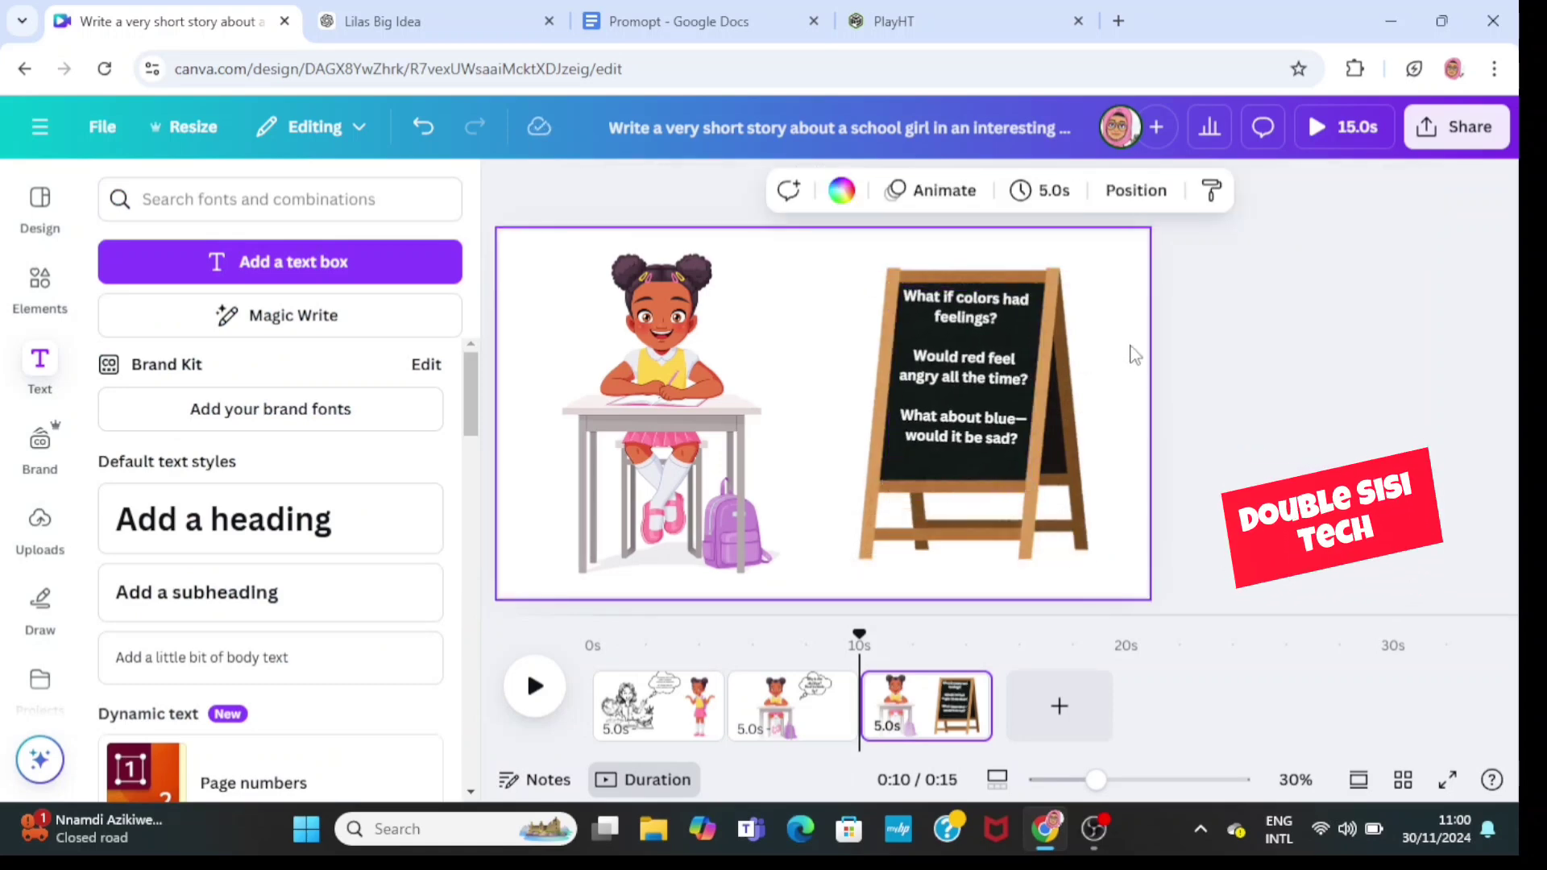
Move the blackboard and its text together slightly left and up
{"action": "left_click", "coordinate": [846, 272]}
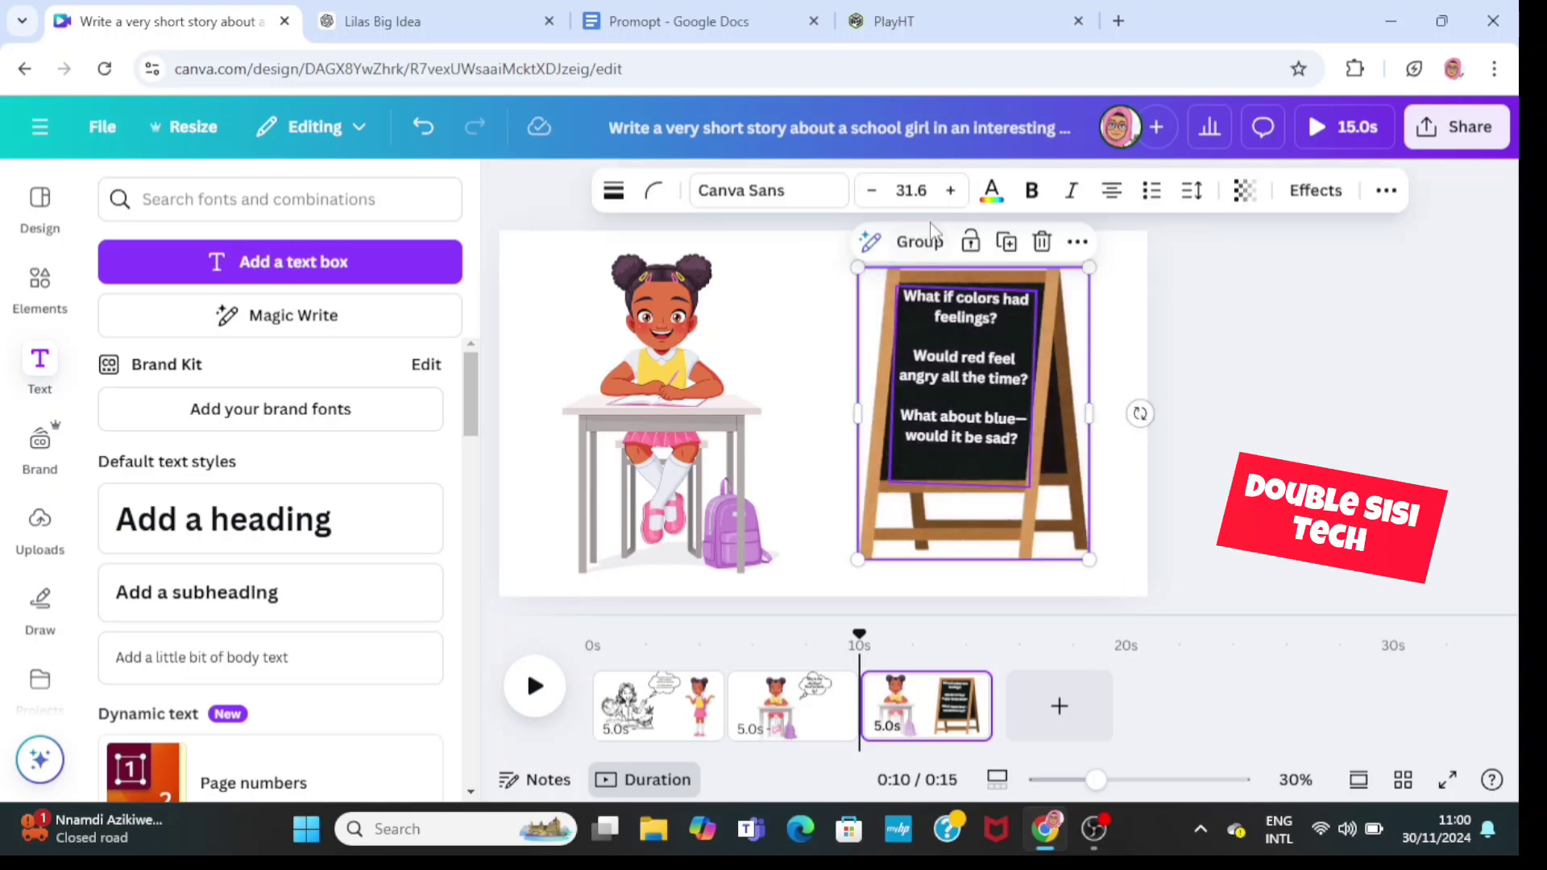
{"action": "left_click", "coordinate": [1120, 340]}
{"action": "left_click", "coordinate": [1062, 432]}
{"action": "mouse_move", "coordinate": [1062, 432]}
{"action": "left_mouse_down"}
{"action": "mouse_move", "coordinate": [1020, 416]}
{"action": "mouse_move", "coordinate": [1060, 404]}
{"action": "mouse_move", "coordinate": [1078, 427]}
{"action": "left_mouse_up"}
{"action": "left_click", "coordinate": [1361, 347]}
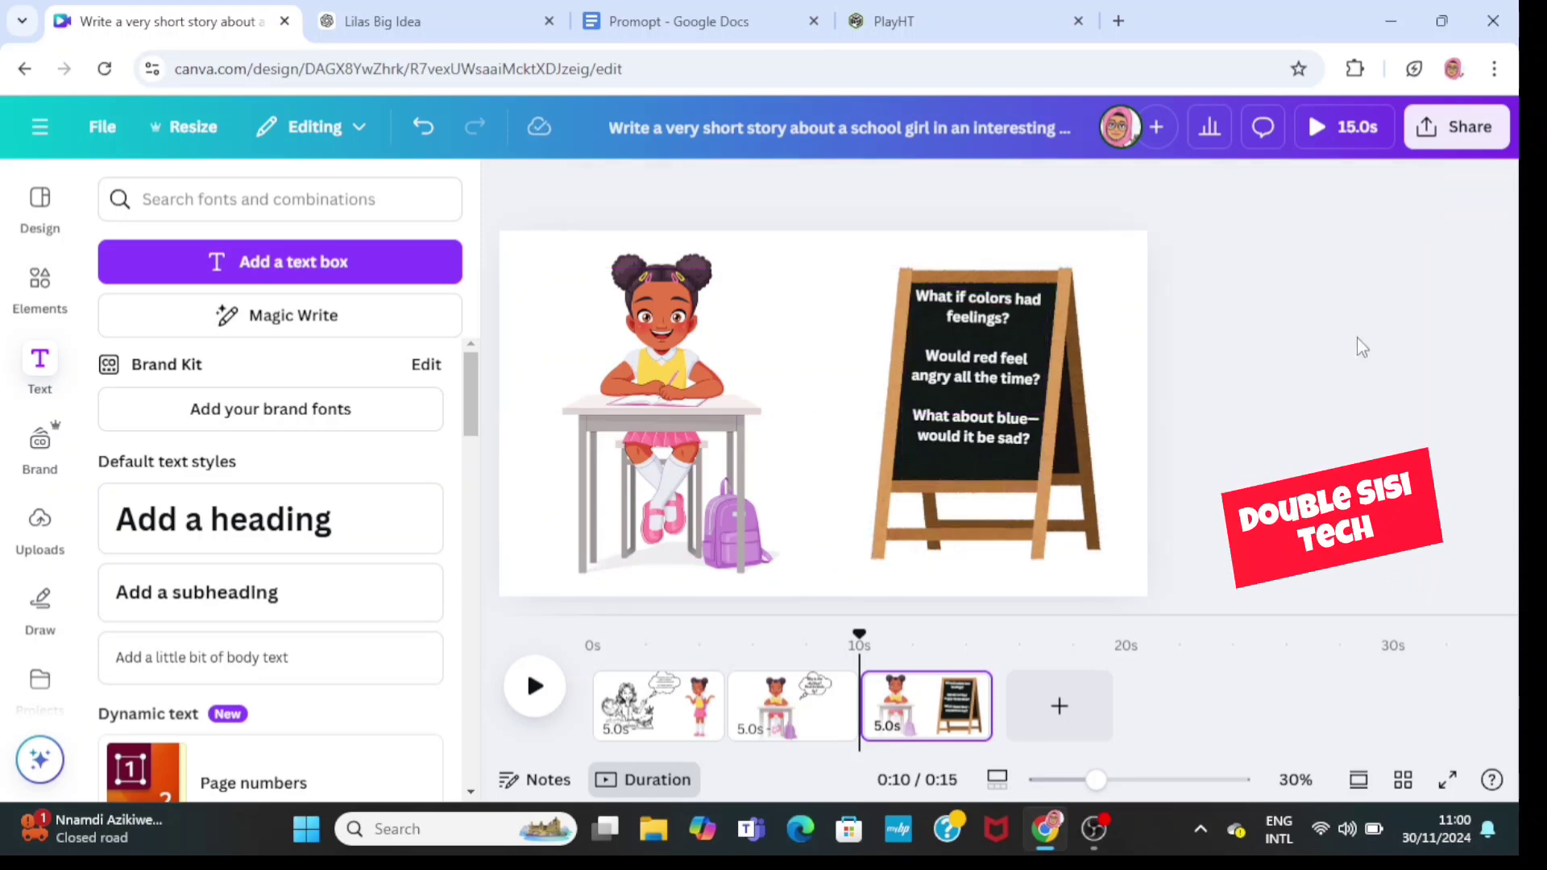
Duplicate page 3 as a fourth page and remove its girl, blackboard and question text
{"action": "right_click", "coordinate": [950, 705]}
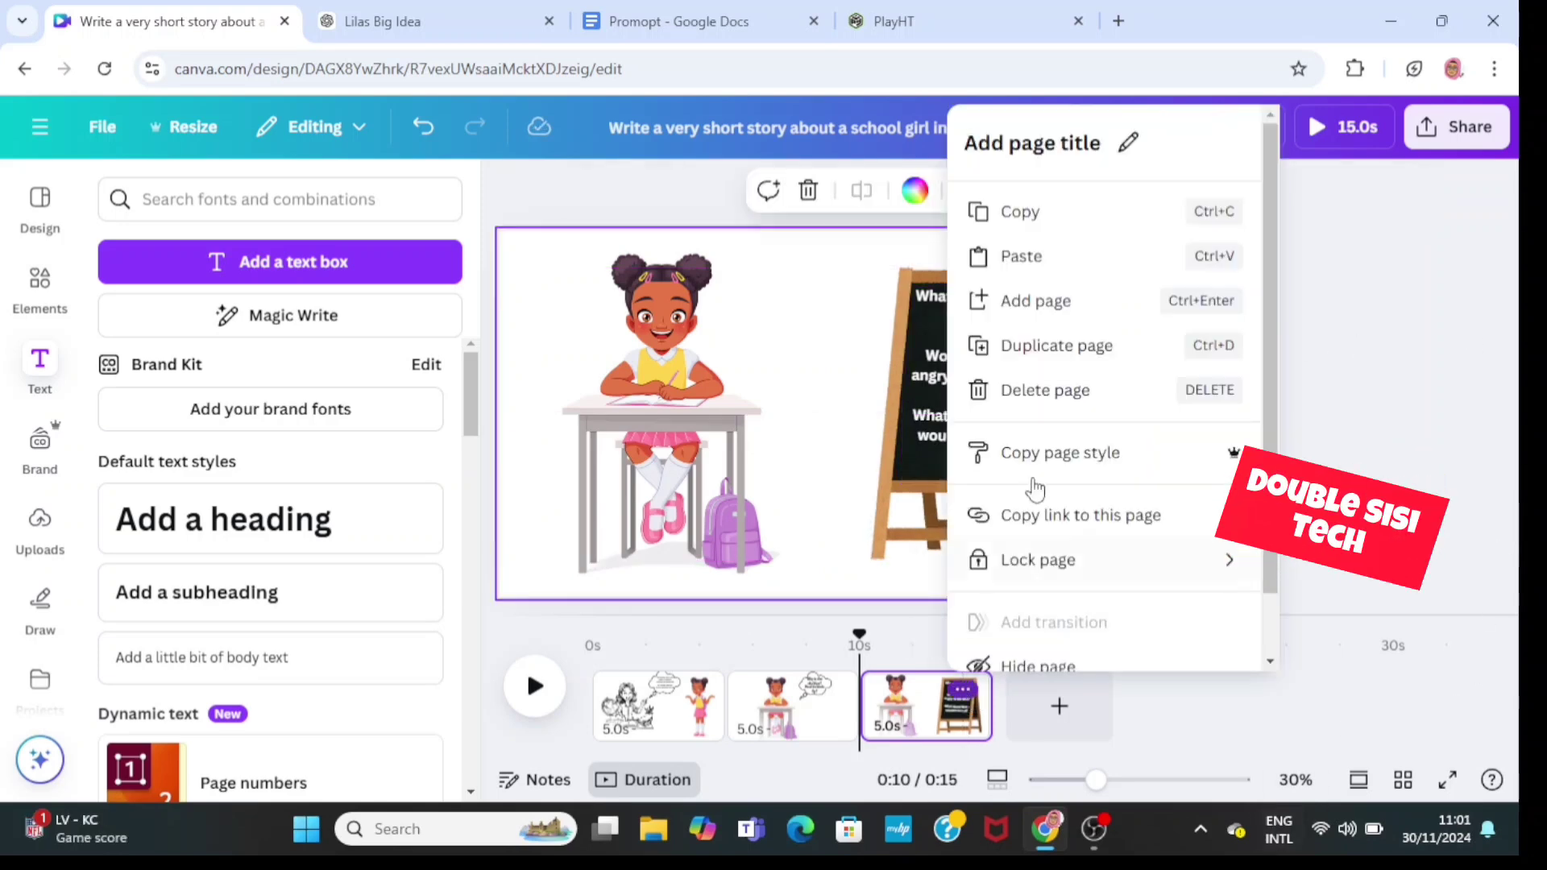
{"action": "left_click", "coordinate": [1049, 345]}
{"action": "left_click", "coordinate": [1065, 693]}
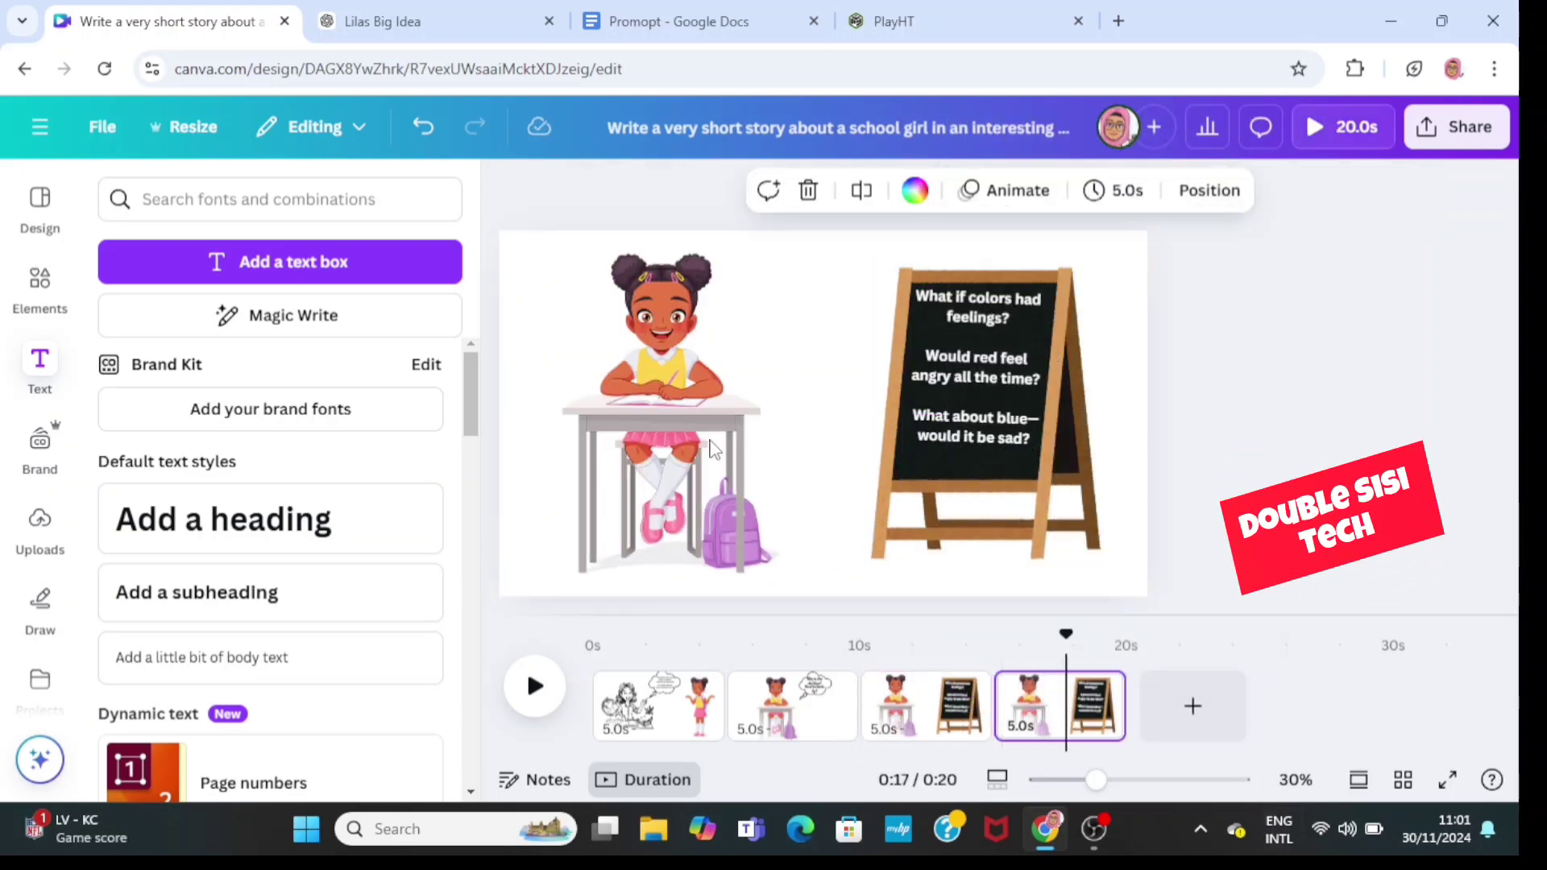
{"action": "left_click", "coordinate": [697, 314]}
{"action": "left_click", "coordinate": [706, 246]}
{"action": "left_click", "coordinate": [1022, 461]}
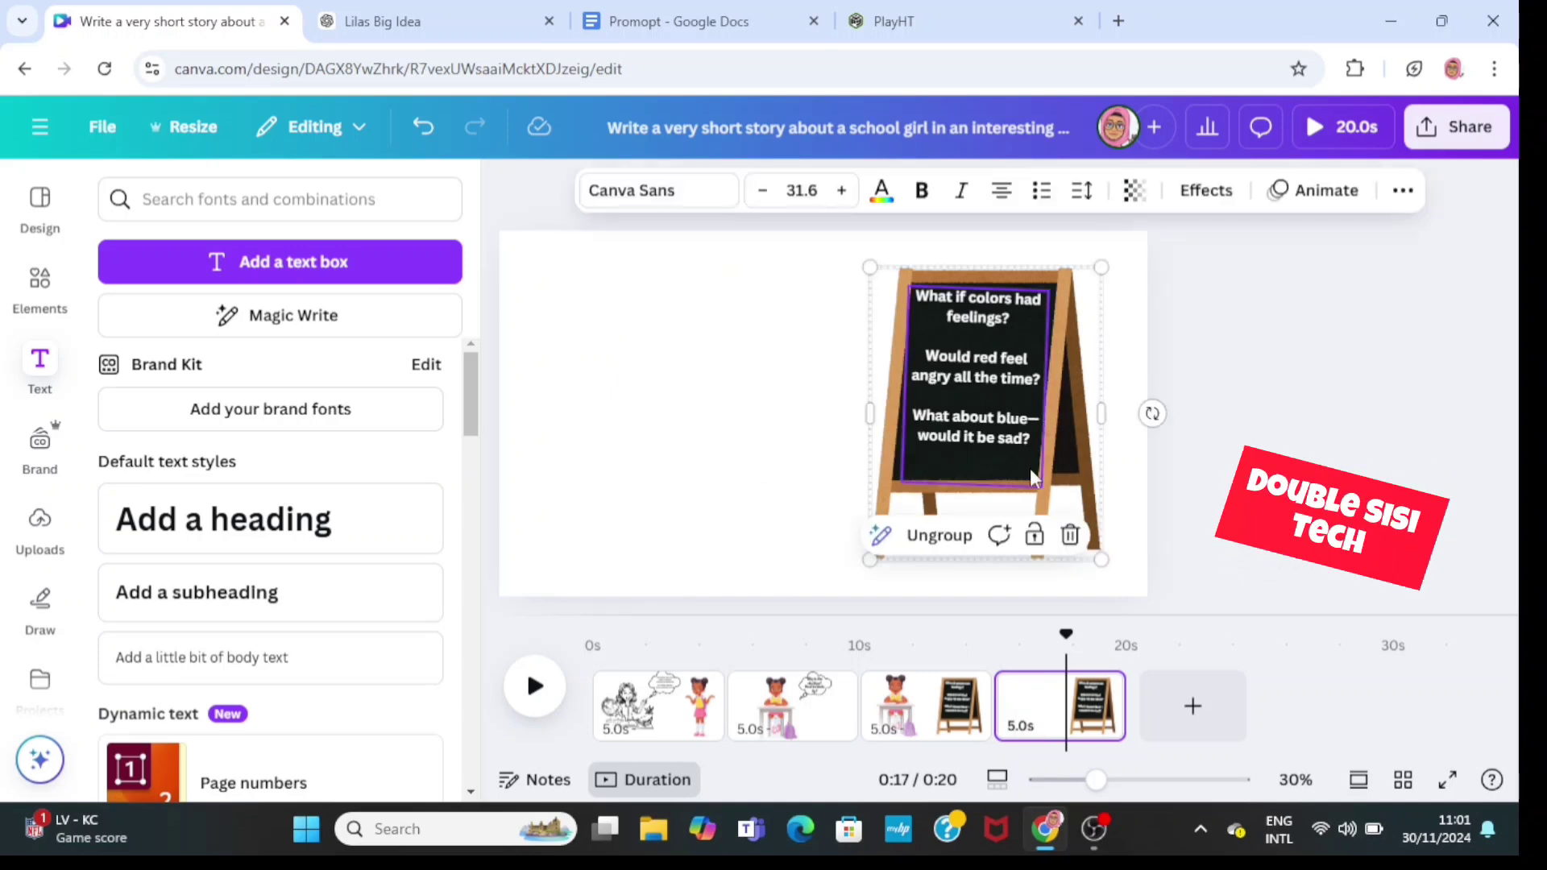
{"action": "left_click", "coordinate": [1070, 535]}
{"action": "left_click", "coordinate": [1002, 432]}
{"action": "left_click", "coordinate": [1023, 243]}
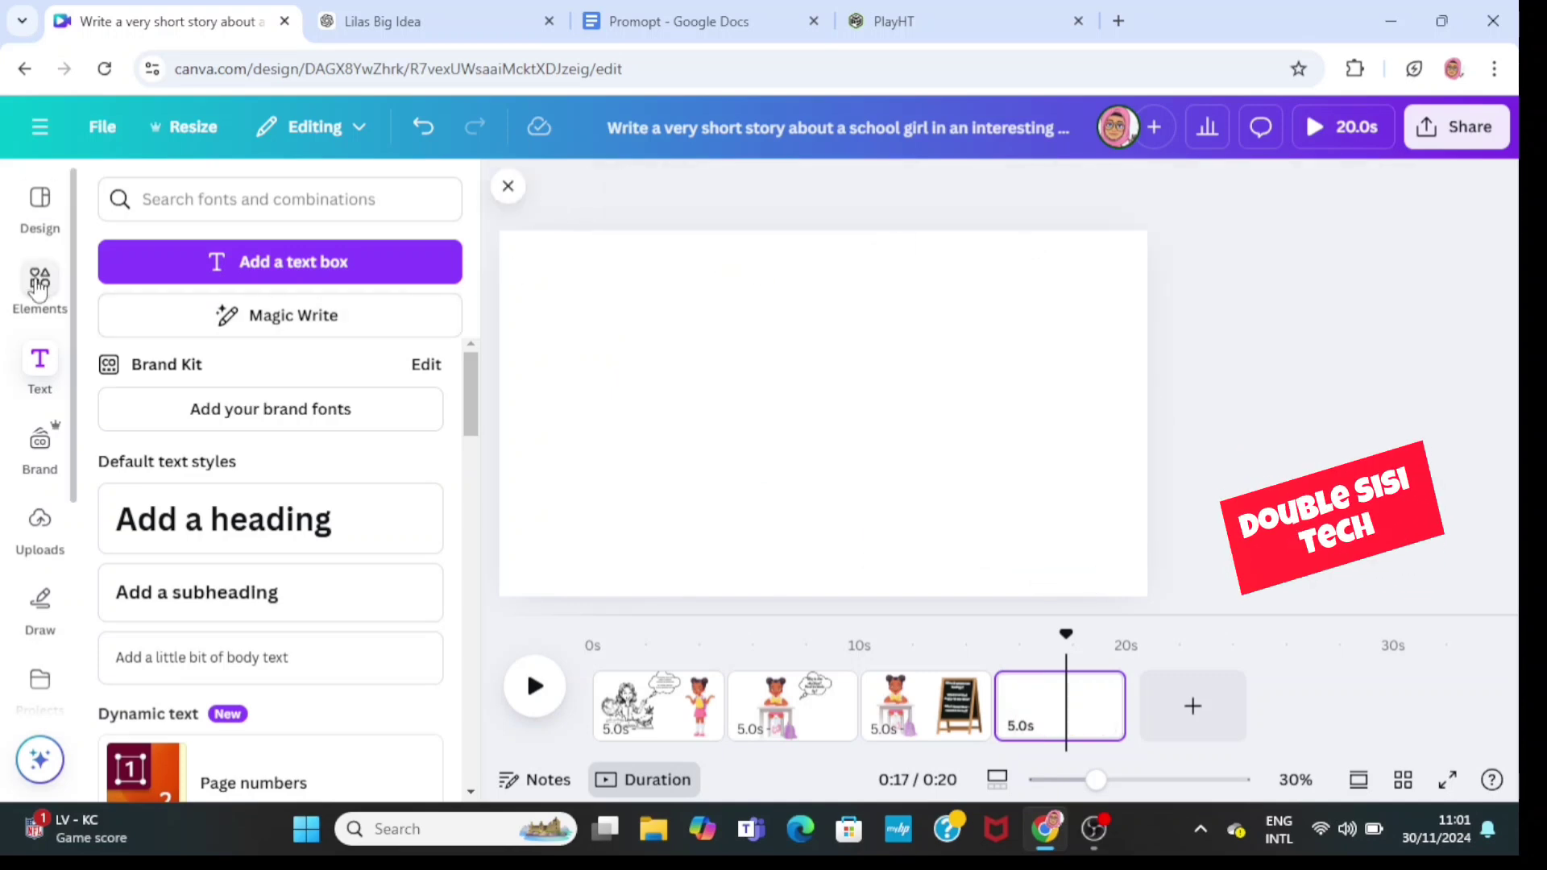
Add the teacher-at-desk sketch, enlarged, on the left side of the page
{"action": "left_click", "coordinate": [39, 283]}
{"action": "left_click", "coordinate": [399, 199]}
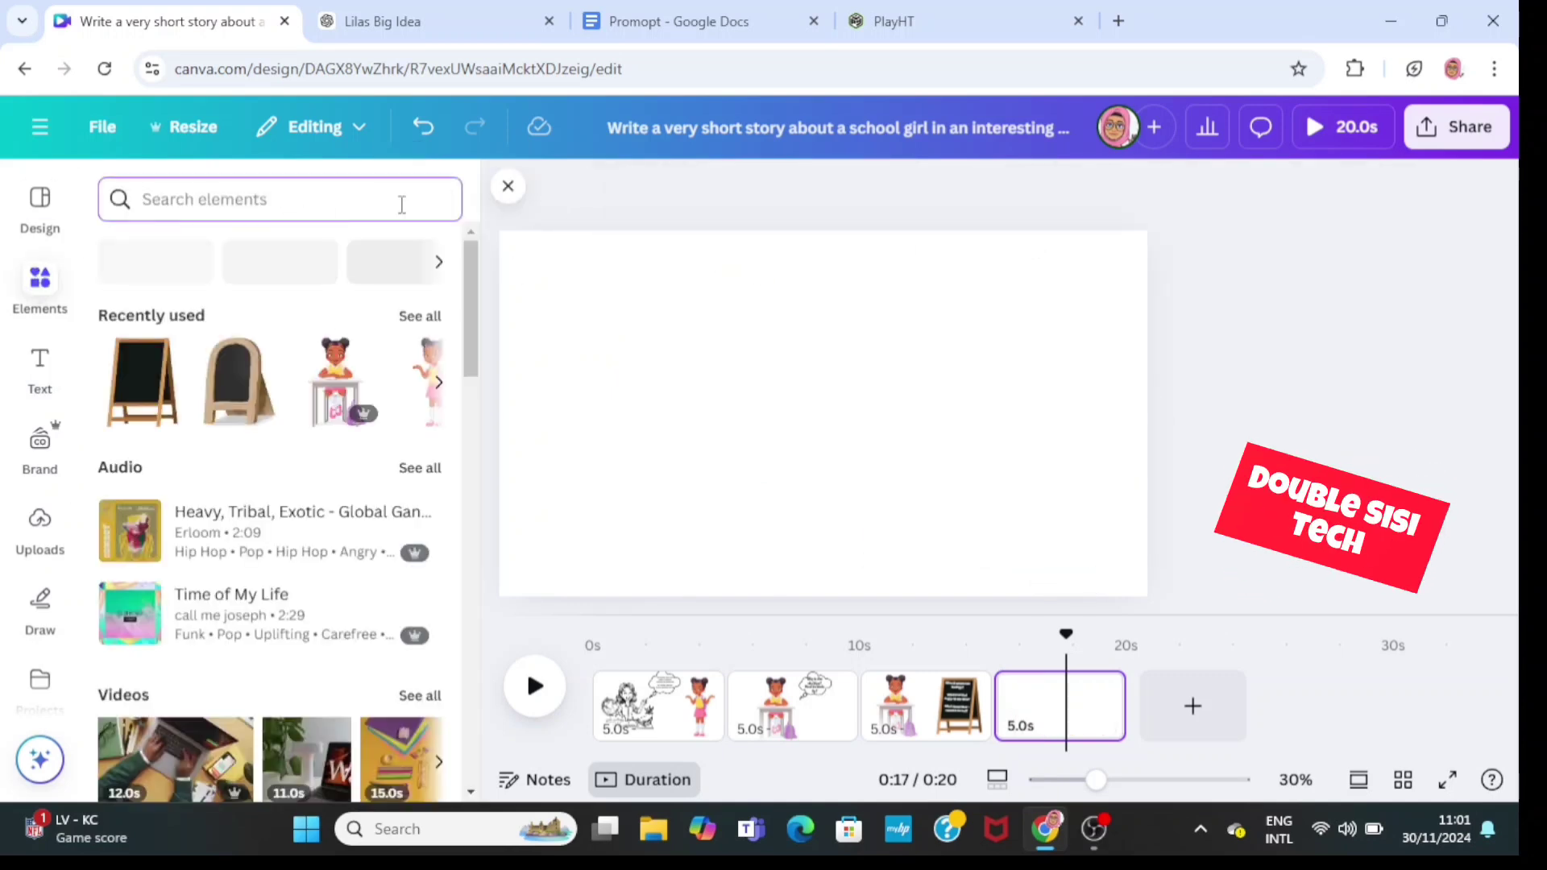
{"action": "left_click", "coordinate": [439, 382]}
{"action": "key", "text": "ctrl+v"}
{"action": "left_click_drag", "start_coordinate": [875, 419], "coordinate": [742, 421]}
{"action": "left_click_drag", "start_coordinate": [823, 533], "coordinate": [859, 559]}
{"action": "left_click", "coordinate": [911, 419]}
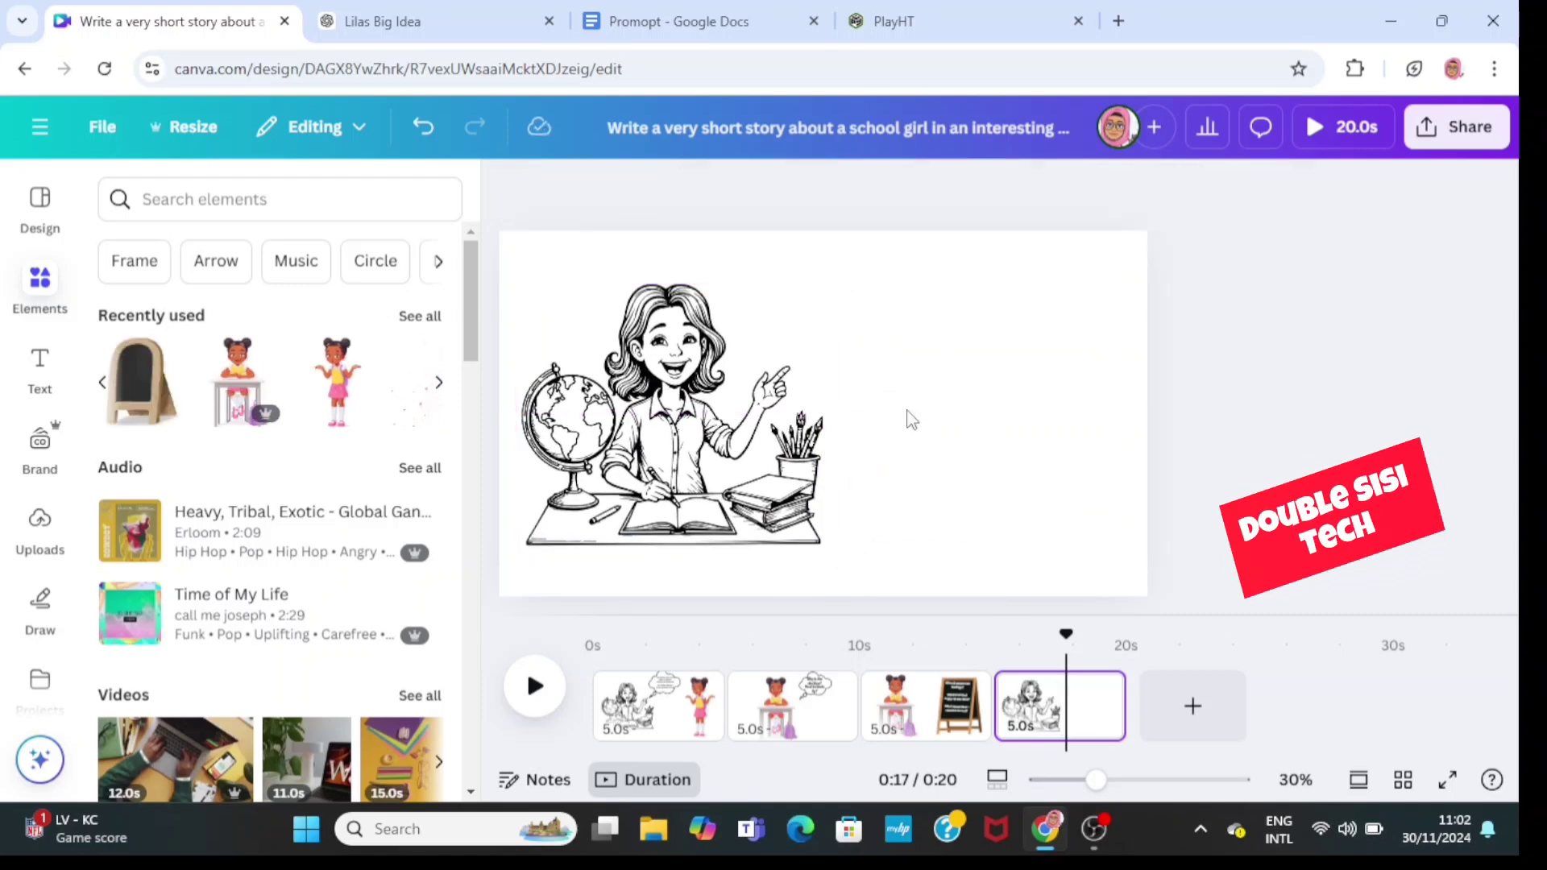
Place the standing shrugging girl right of the teacher and narrow her frame
{"action": "left_click", "coordinate": [340, 403]}
{"action": "left_click_drag", "start_coordinate": [848, 439], "coordinate": [1042, 444]}
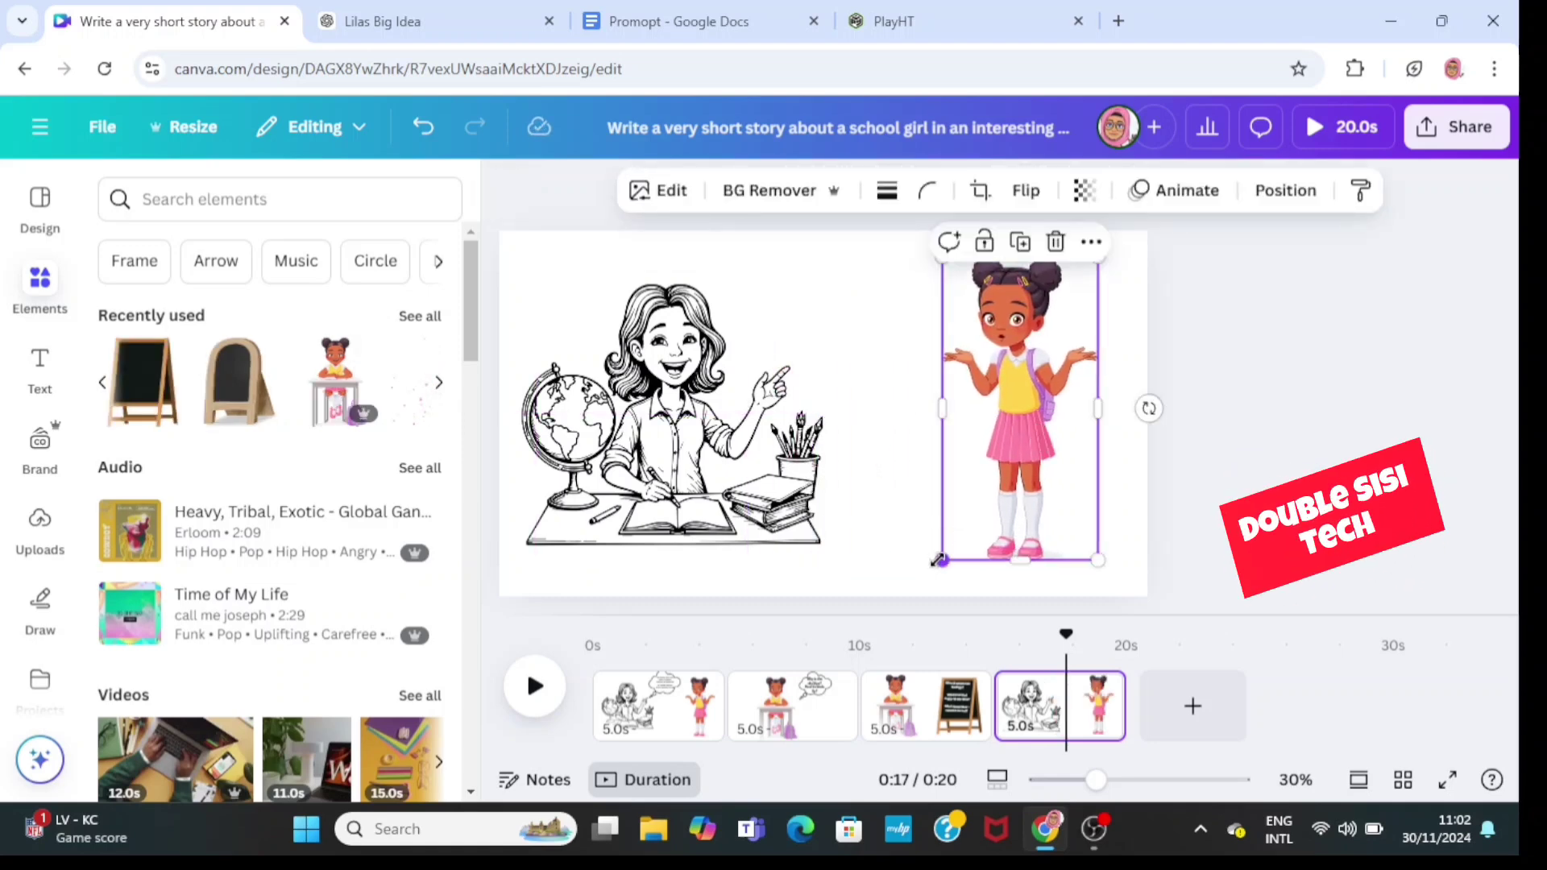
{"action": "left_click_drag", "start_coordinate": [942, 407], "coordinate": [986, 432]}
Search graphics for 'confetti' and place a confetti graphic over the standing girl
{"action": "left_click", "coordinate": [261, 207]}
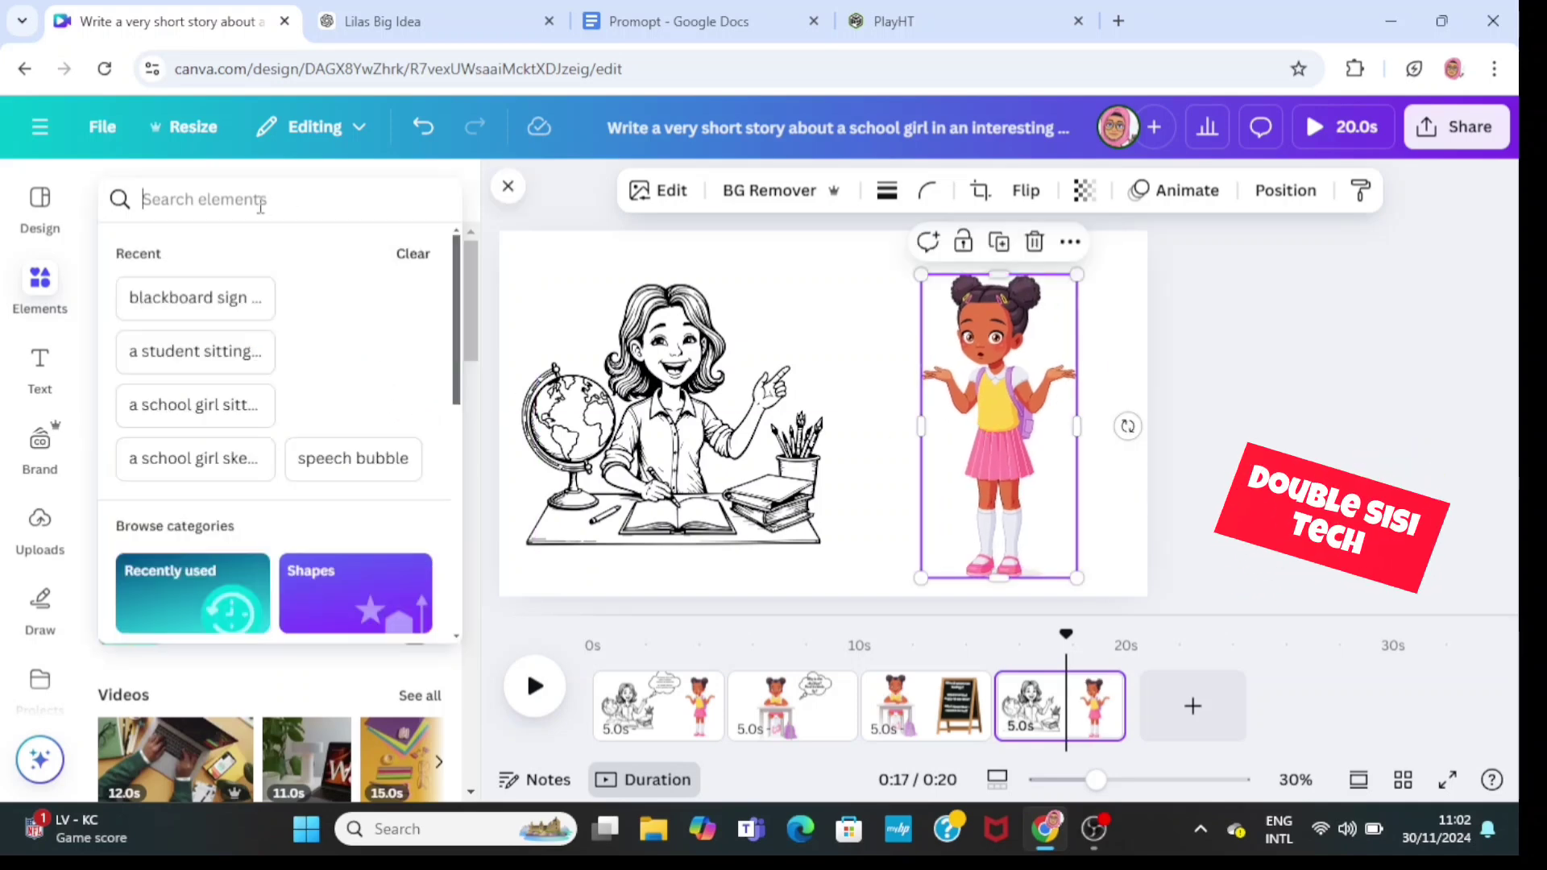
{"action": "type", "text": "confetti"}
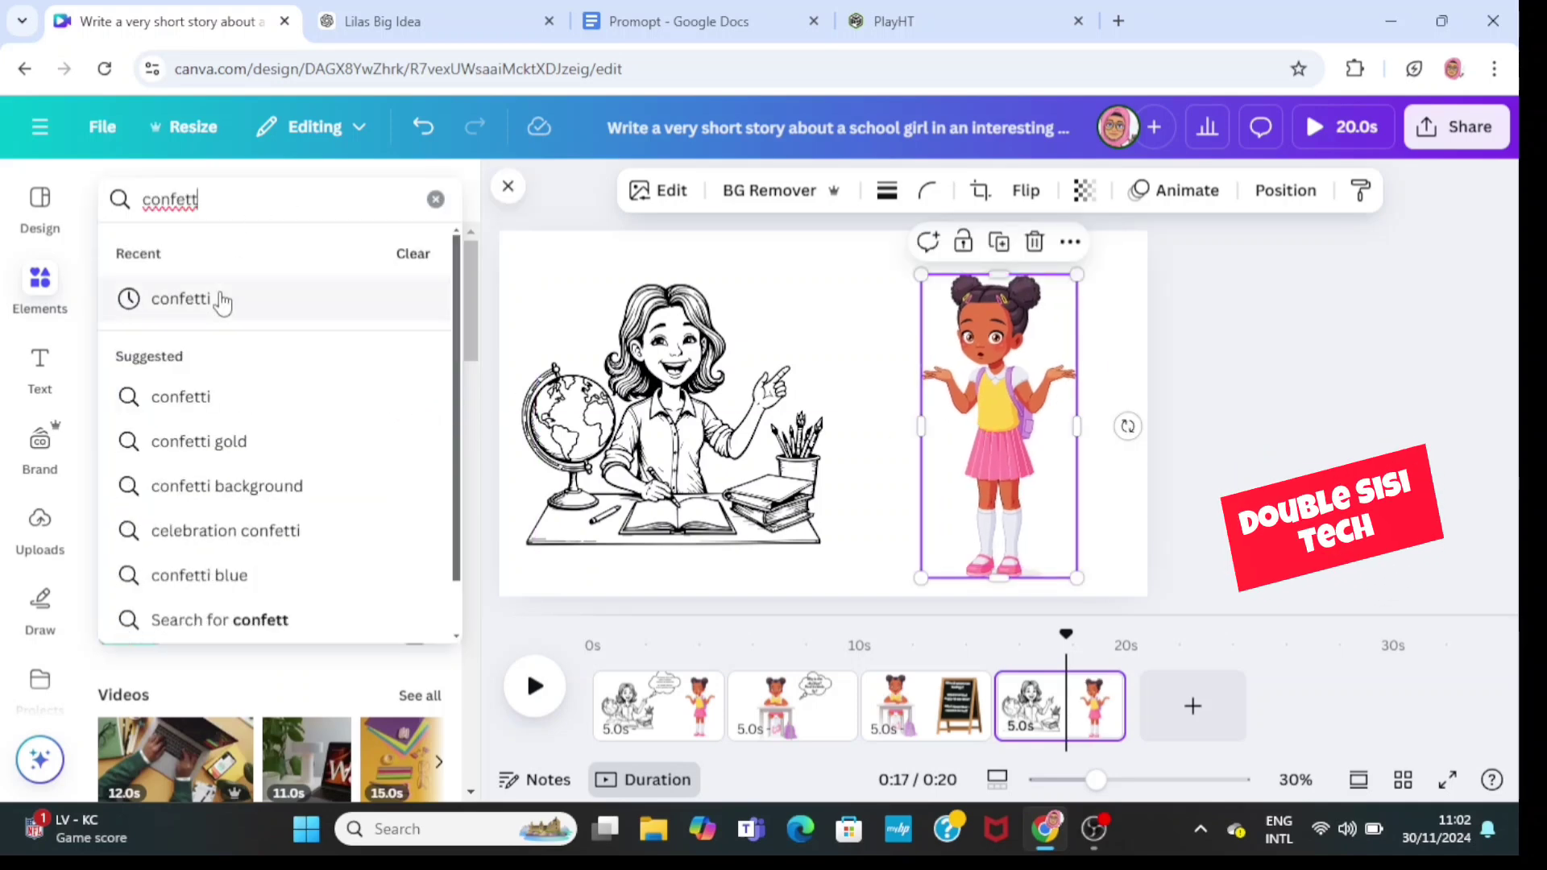
{"action": "left_click", "coordinate": [225, 297]}
{"action": "left_click", "coordinate": [180, 254]}
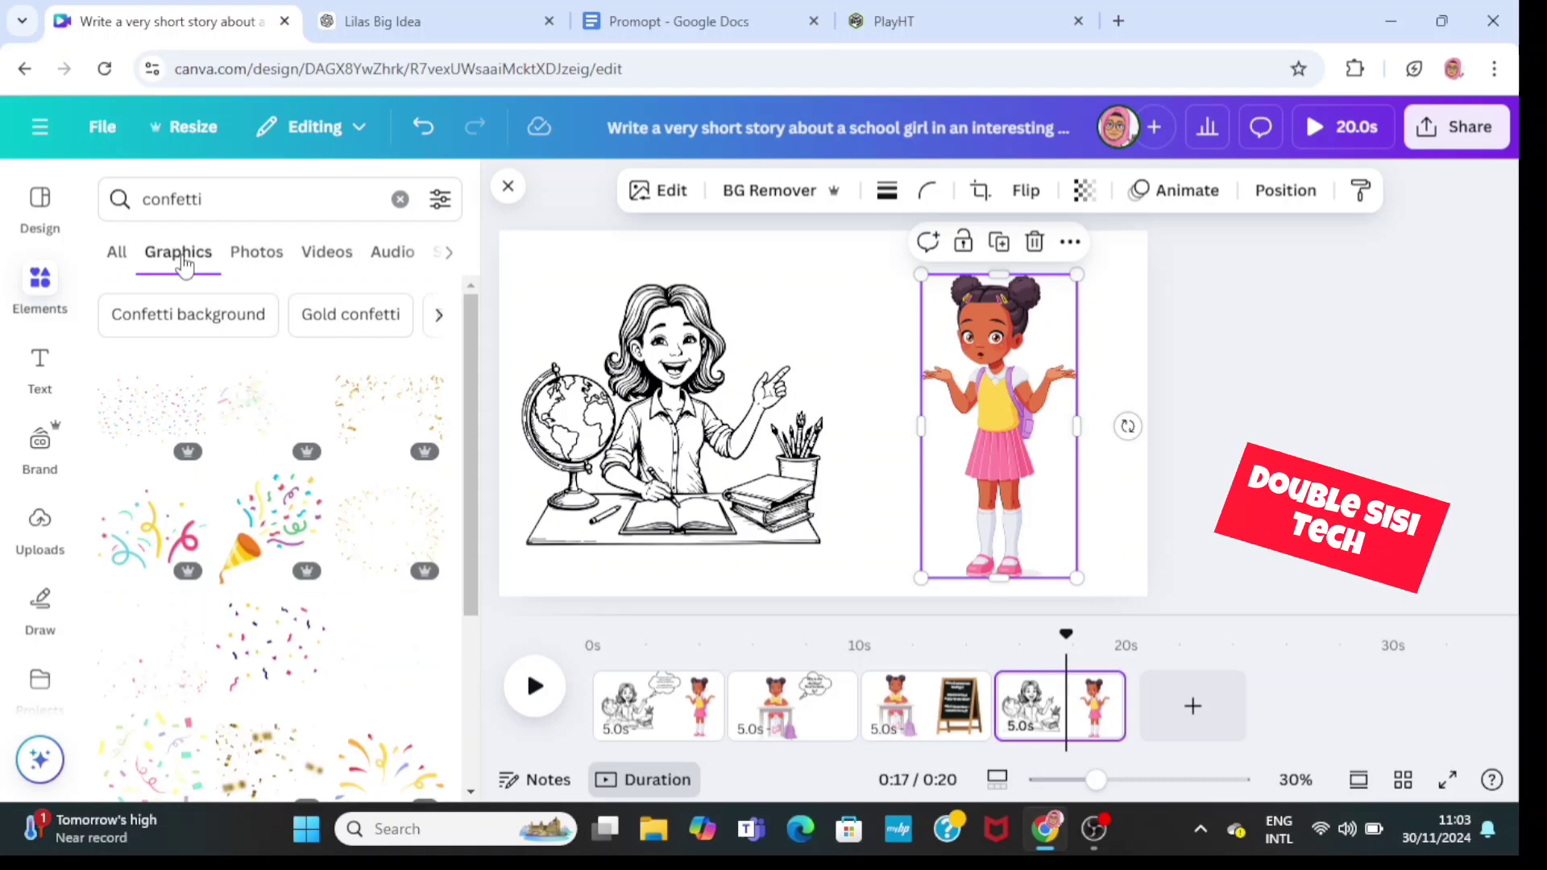
{"action": "left_click", "coordinate": [158, 638]}
{"action": "left_click_drag", "start_coordinate": [848, 482], "coordinate": [1010, 473]}
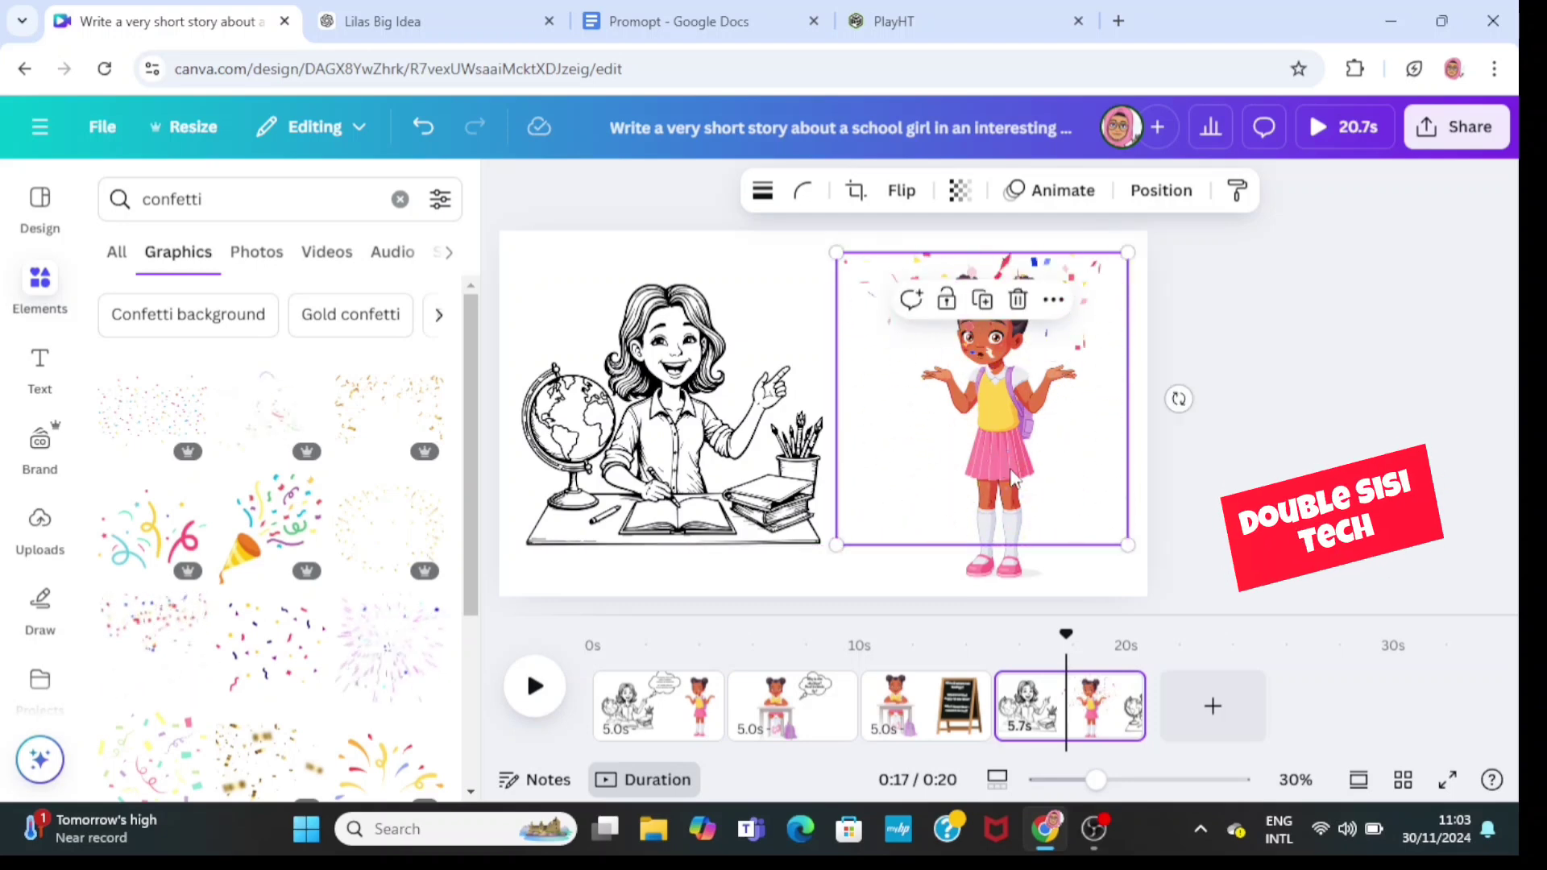
Add a heading between the two figures and start typing 'W'
{"action": "left_click", "coordinate": [39, 371]}
{"action": "left_click", "coordinate": [175, 540]}
{"action": "left_click_drag", "start_coordinate": [997, 571], "coordinate": [839, 570]}
{"action": "key", "text": "Escape"}
{"action": "left_click_drag", "start_coordinate": [1082, 579], "coordinate": [935, 321]}
{"action": "double_click", "coordinate": [923, 319]}
{"action": "type", "text": "WINNER"}
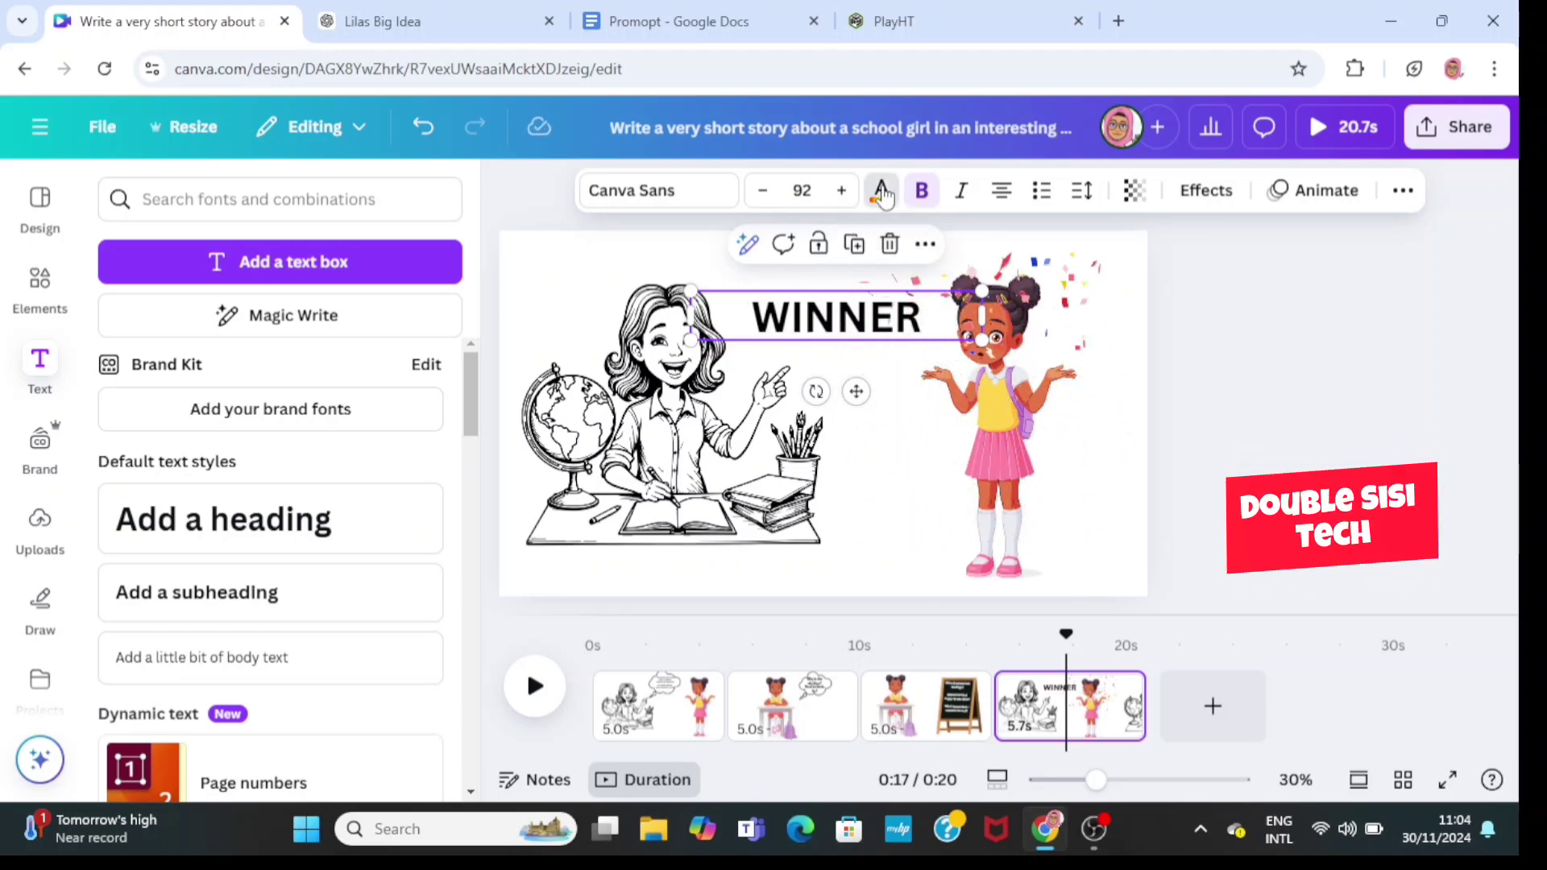
Colour the WINNER text pink
{"action": "left_click", "coordinate": [882, 192]}
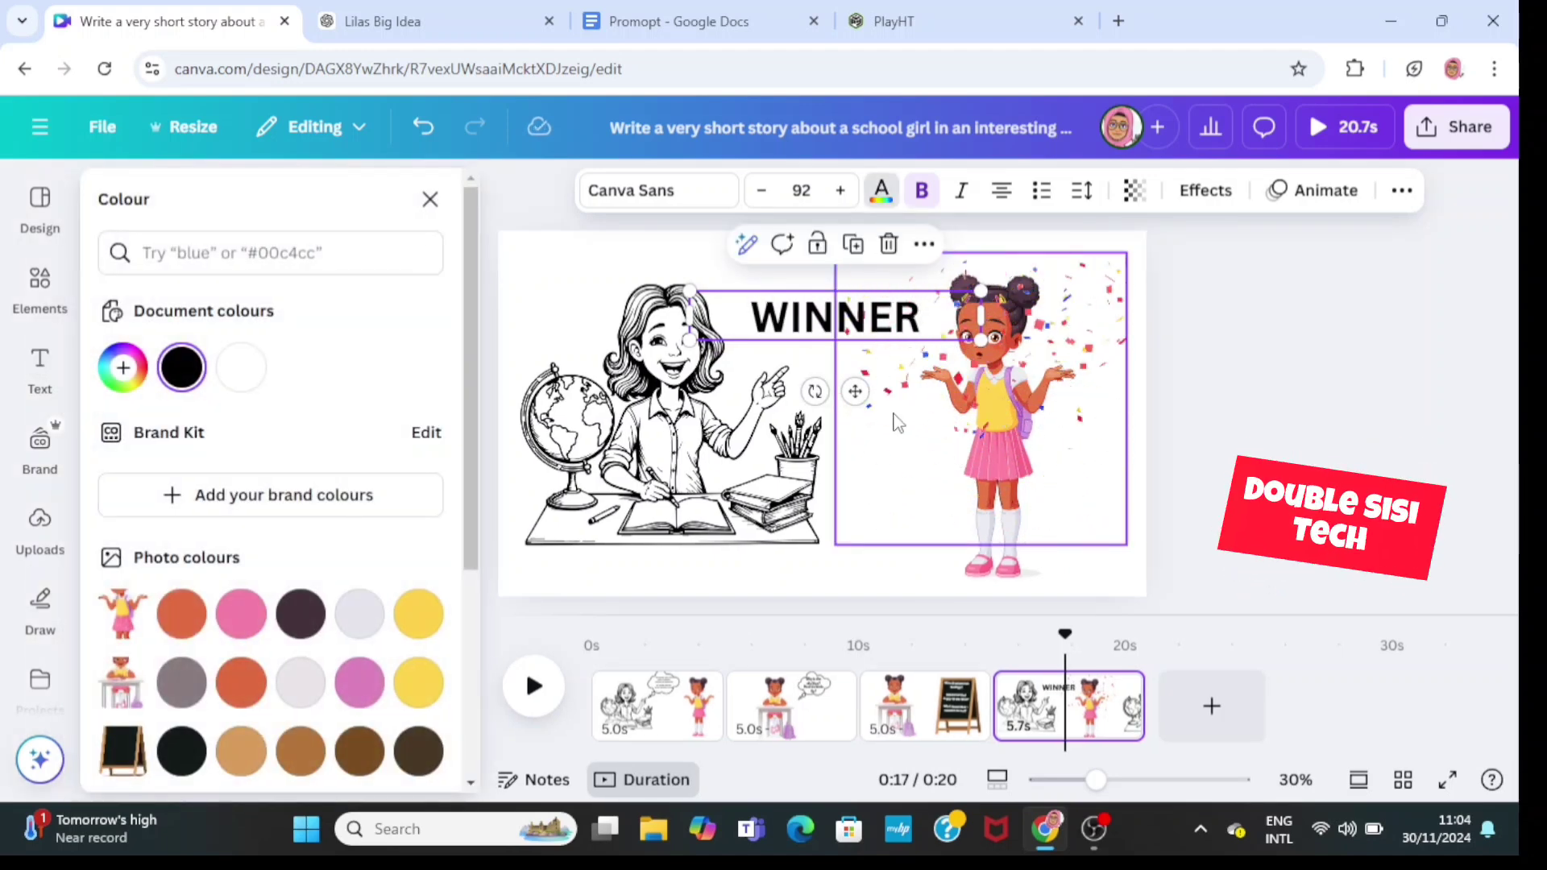
{"action": "left_click", "coordinate": [240, 614]}
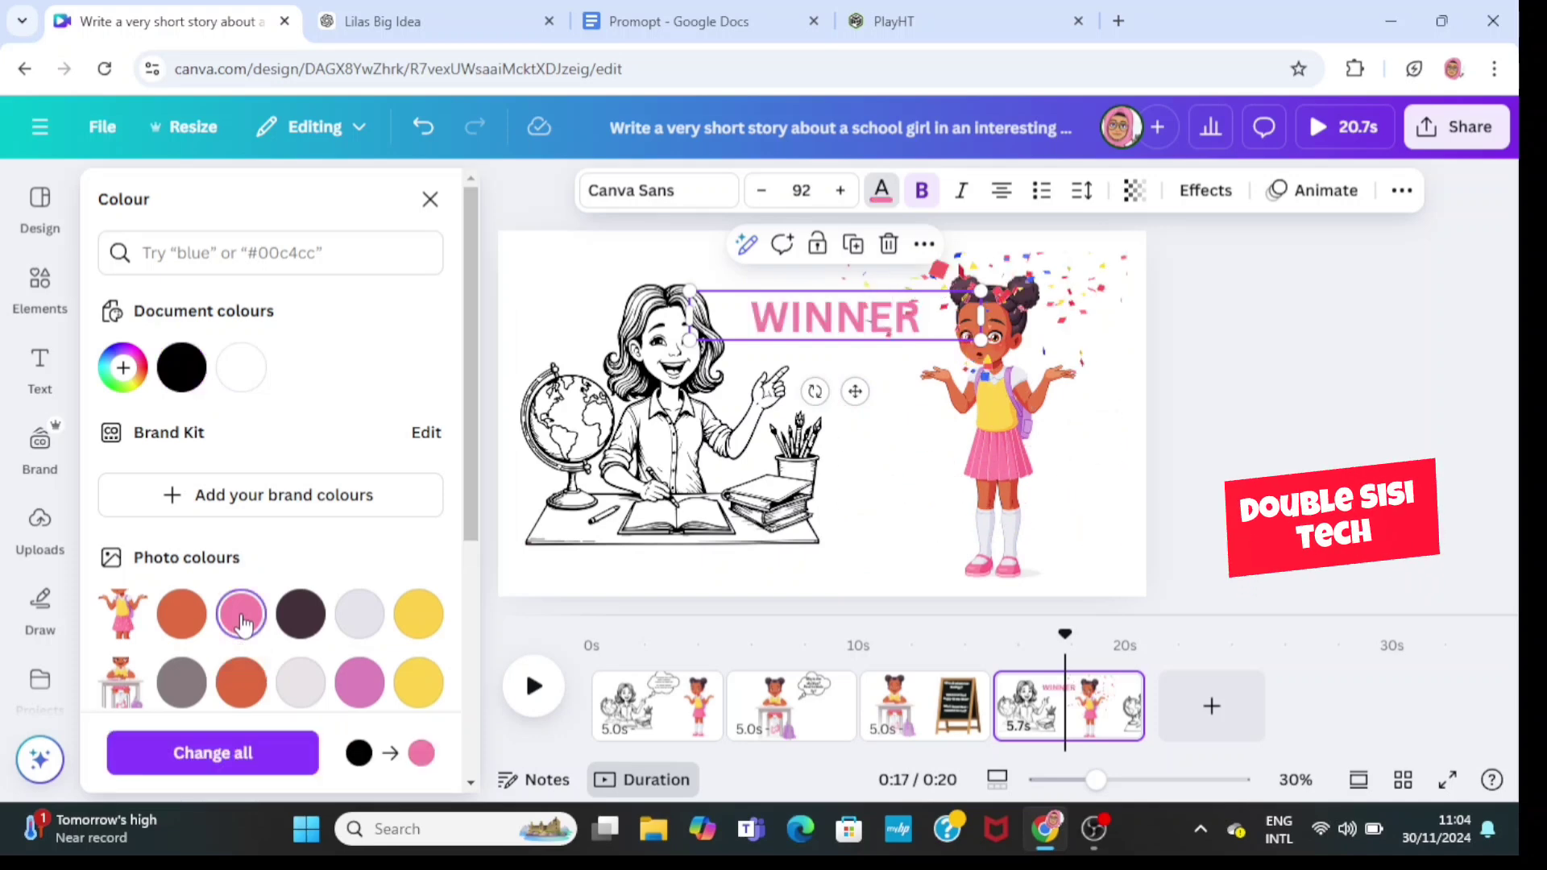
{"action": "left_click", "coordinate": [365, 683]}
{"action": "left_click", "coordinate": [265, 621]}
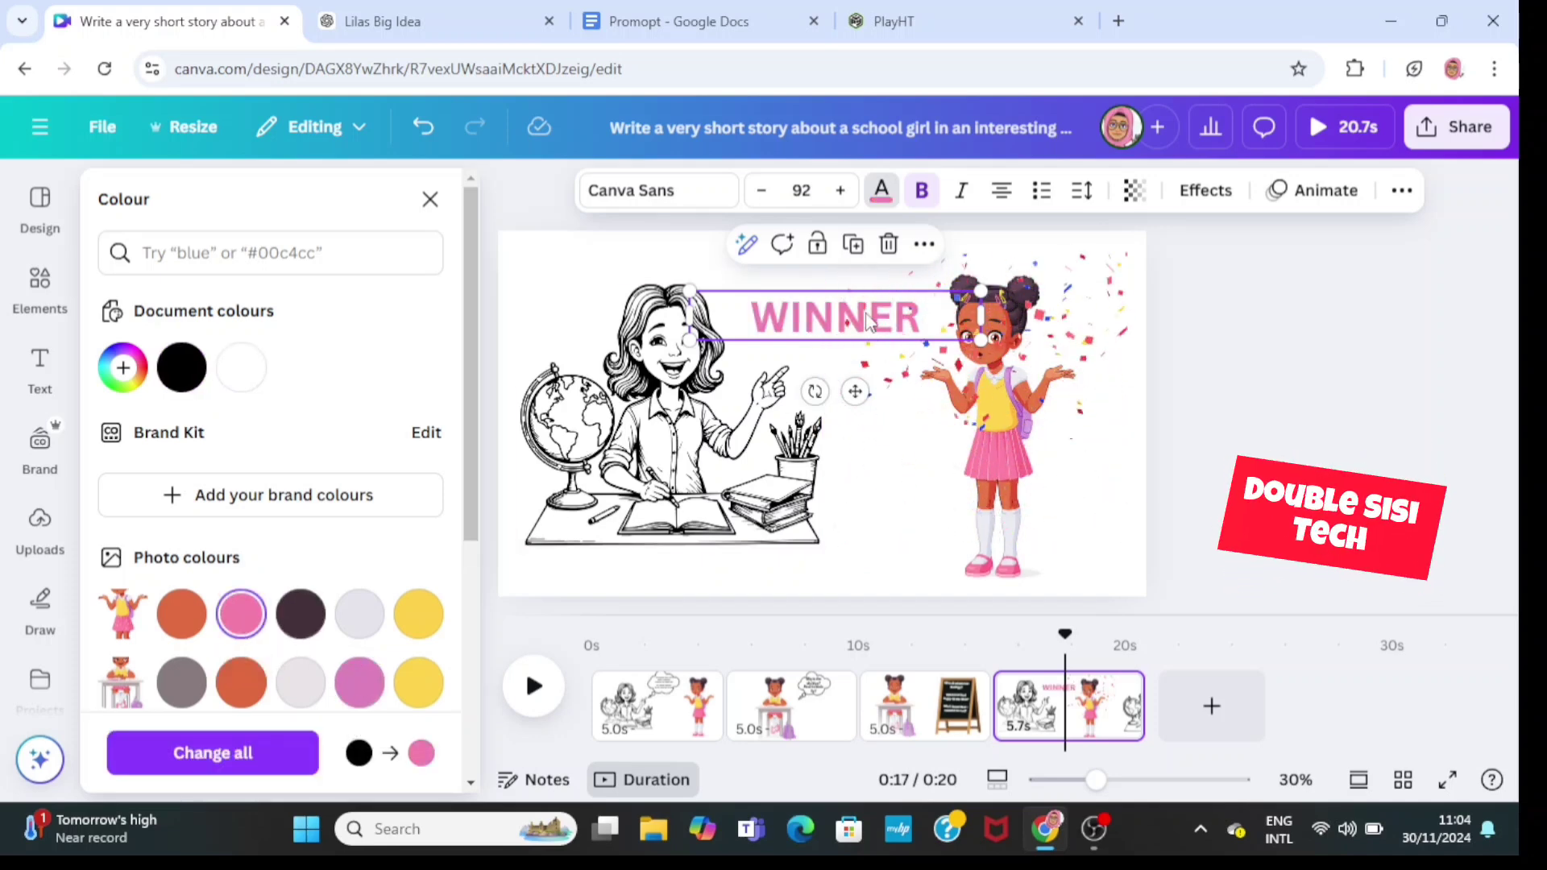
Set WINNER in Recoleta Alt, move it above the girl, and fine-tune the girl's position
{"action": "left_click", "coordinate": [648, 191]}
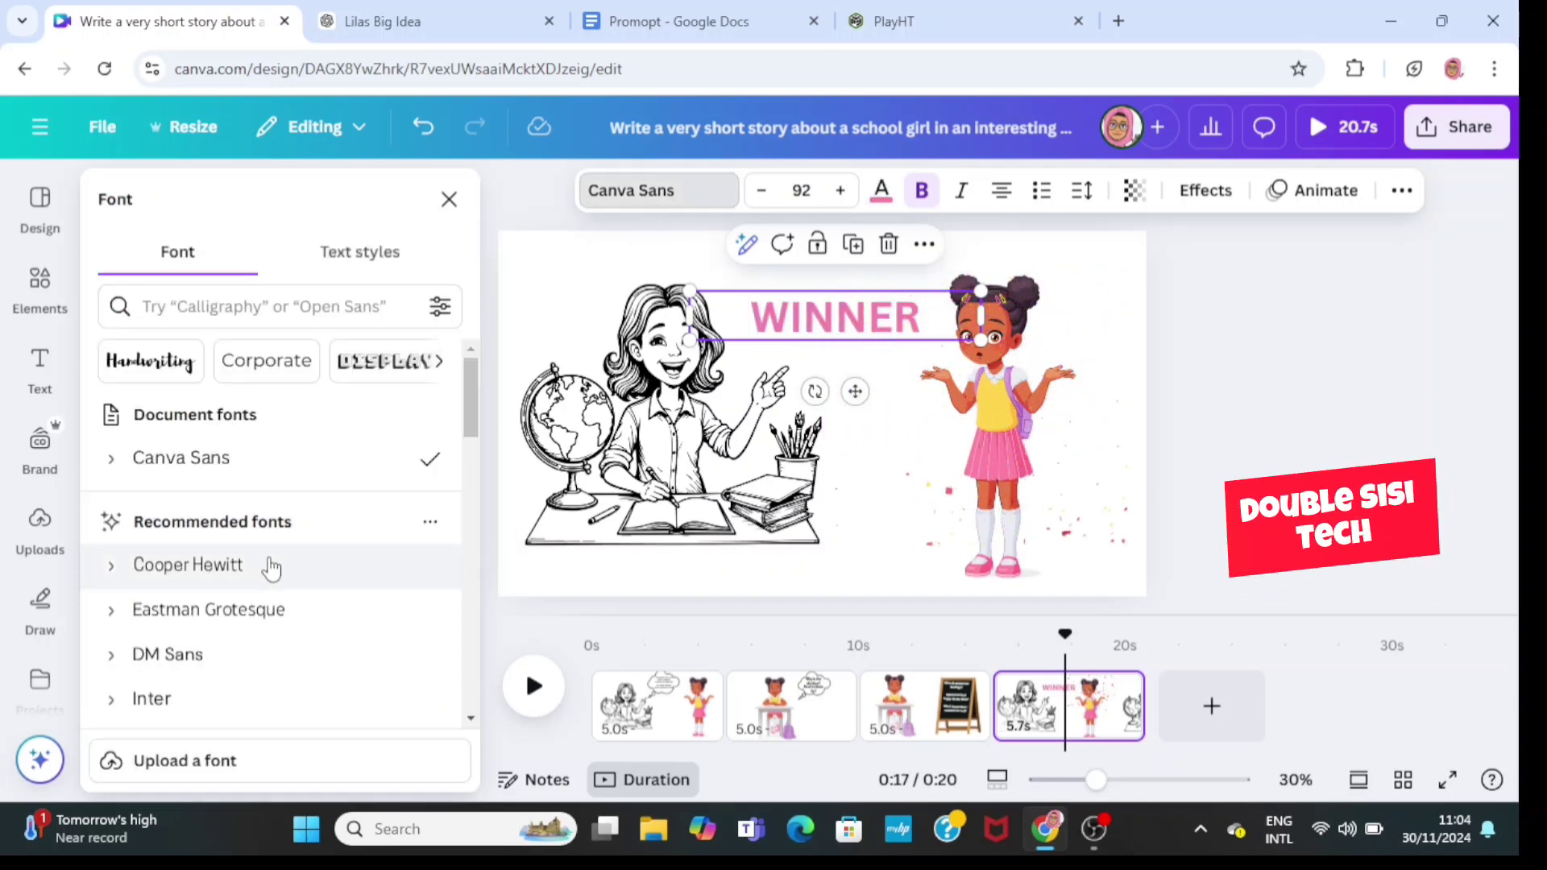
{"action": "scroll", "coordinate": [475, 423], "scroll_direction": "down", "scroll_amount": 5}
{"action": "left_click", "coordinate": [300, 528]}
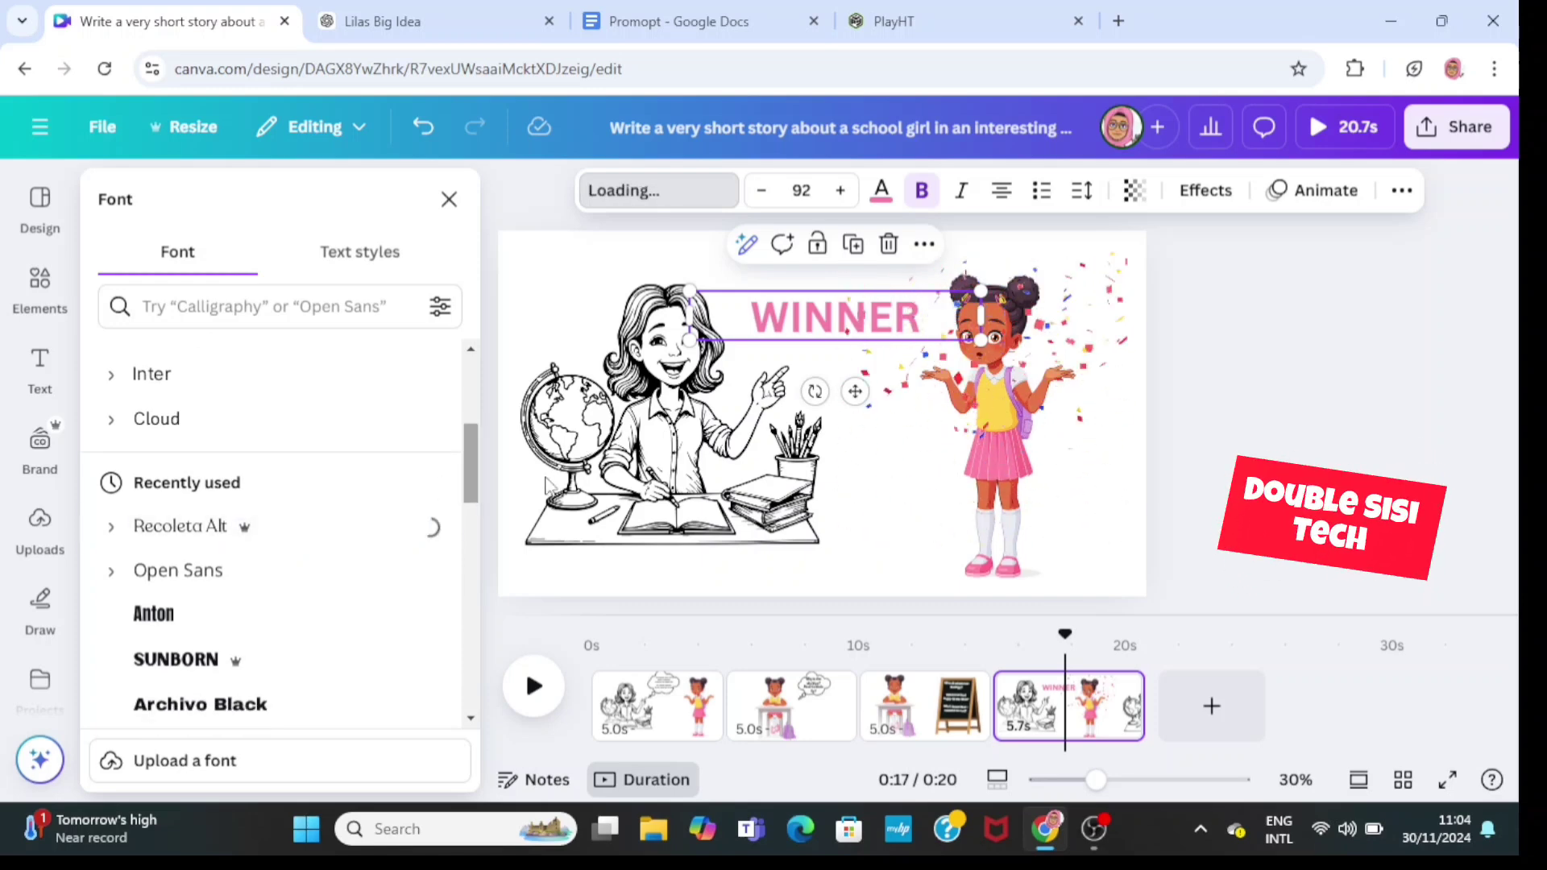
{"action": "left_click_drag", "start_coordinate": [863, 393], "coordinate": [1024, 346]}
{"action": "left_click_drag", "start_coordinate": [1037, 504], "coordinate": [1032, 472]}
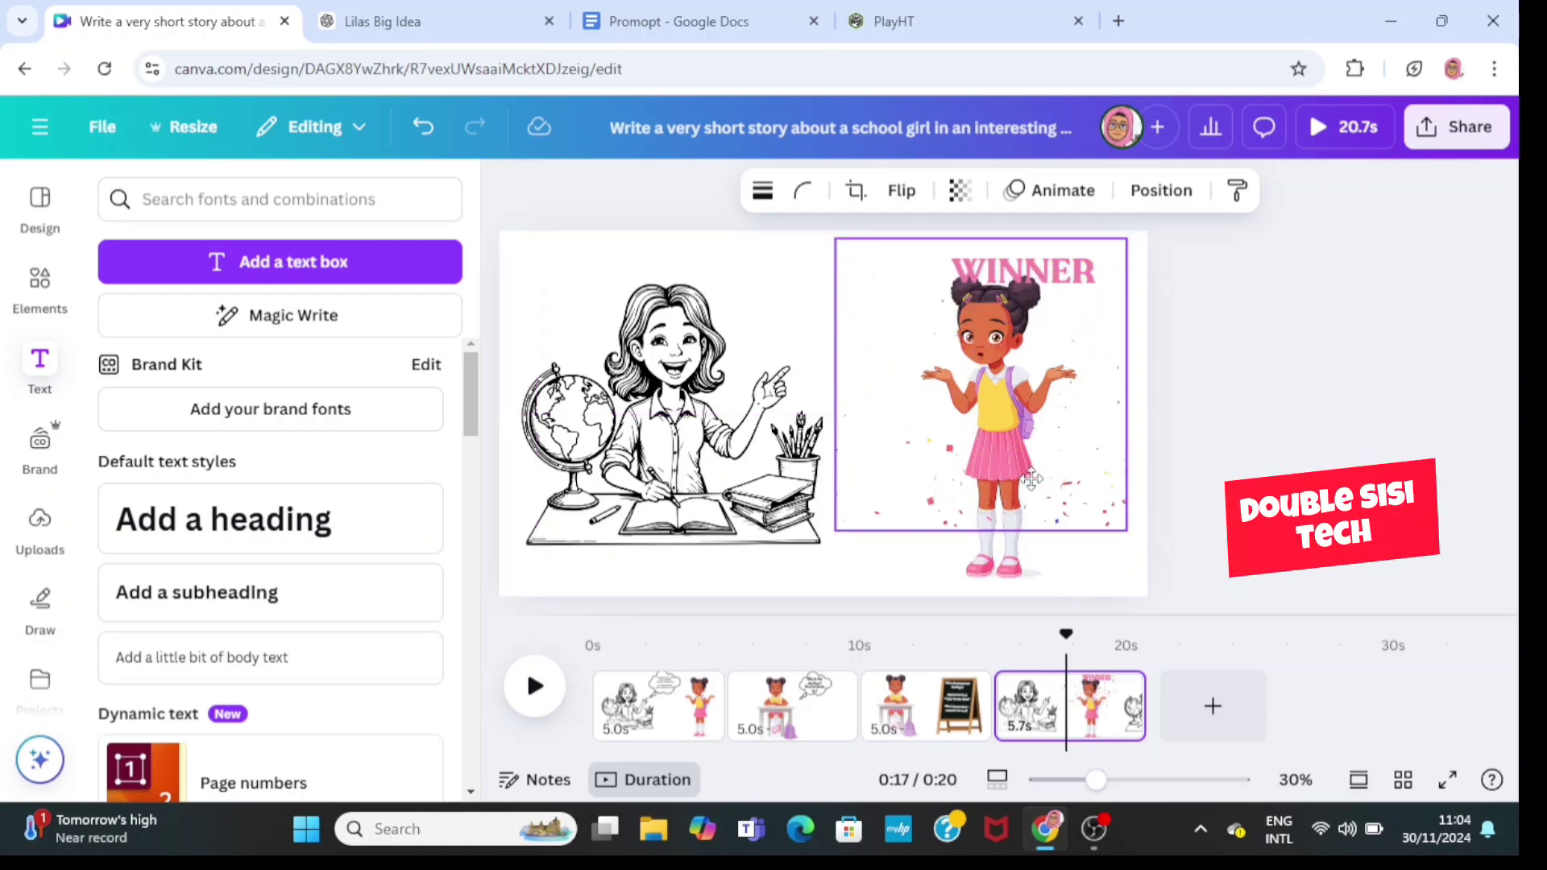
{"action": "left_click_drag", "start_coordinate": [989, 568], "coordinate": [986, 573]}
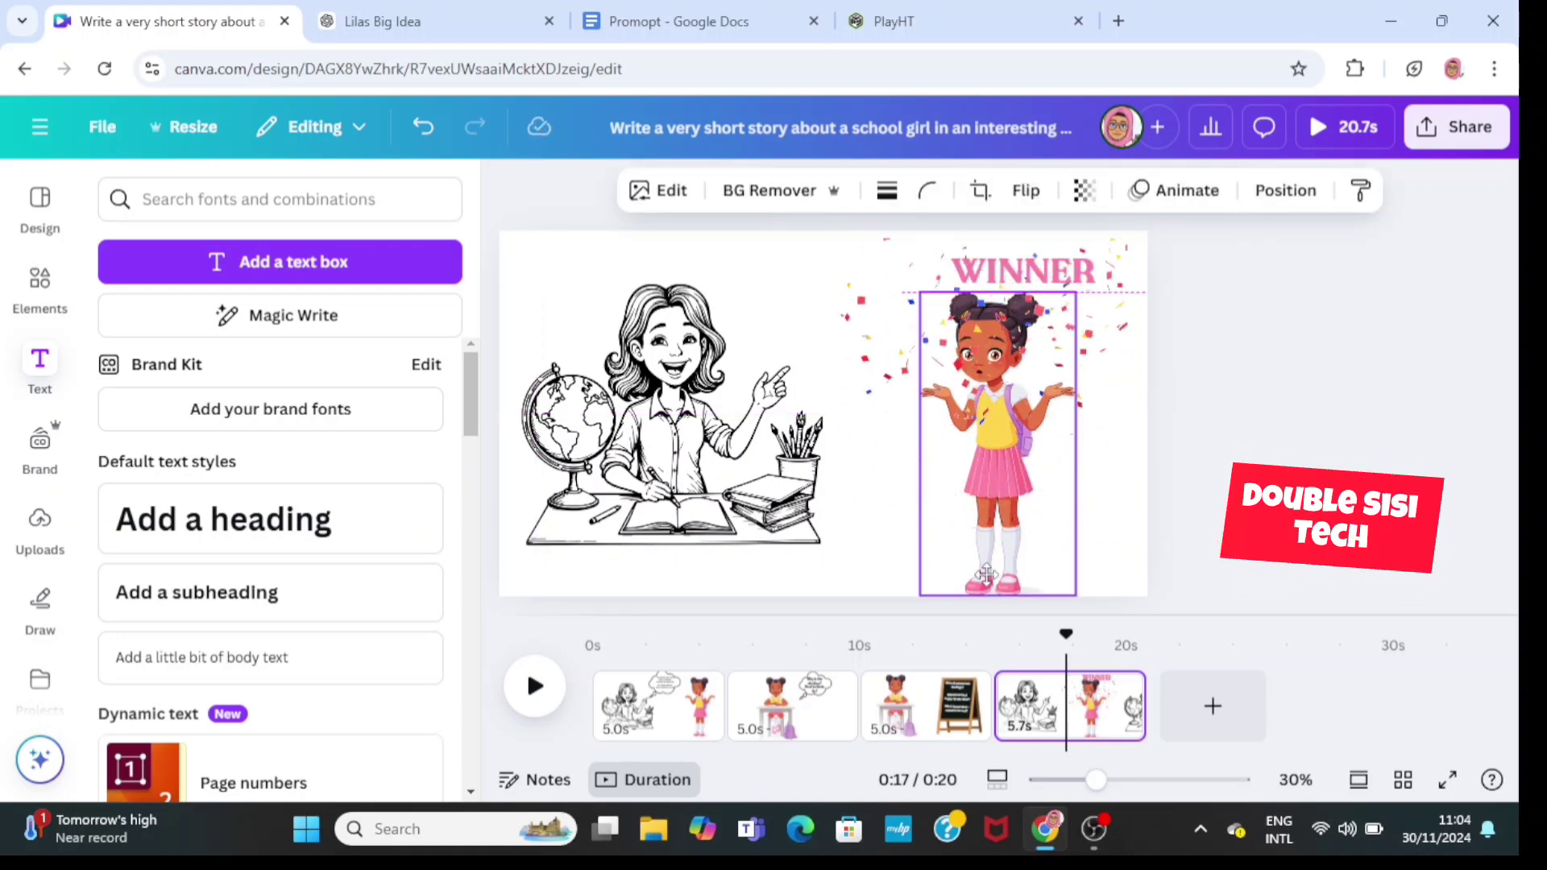
Shrink WINNER down to size 62.9
{"action": "left_click", "coordinate": [1096, 278]}
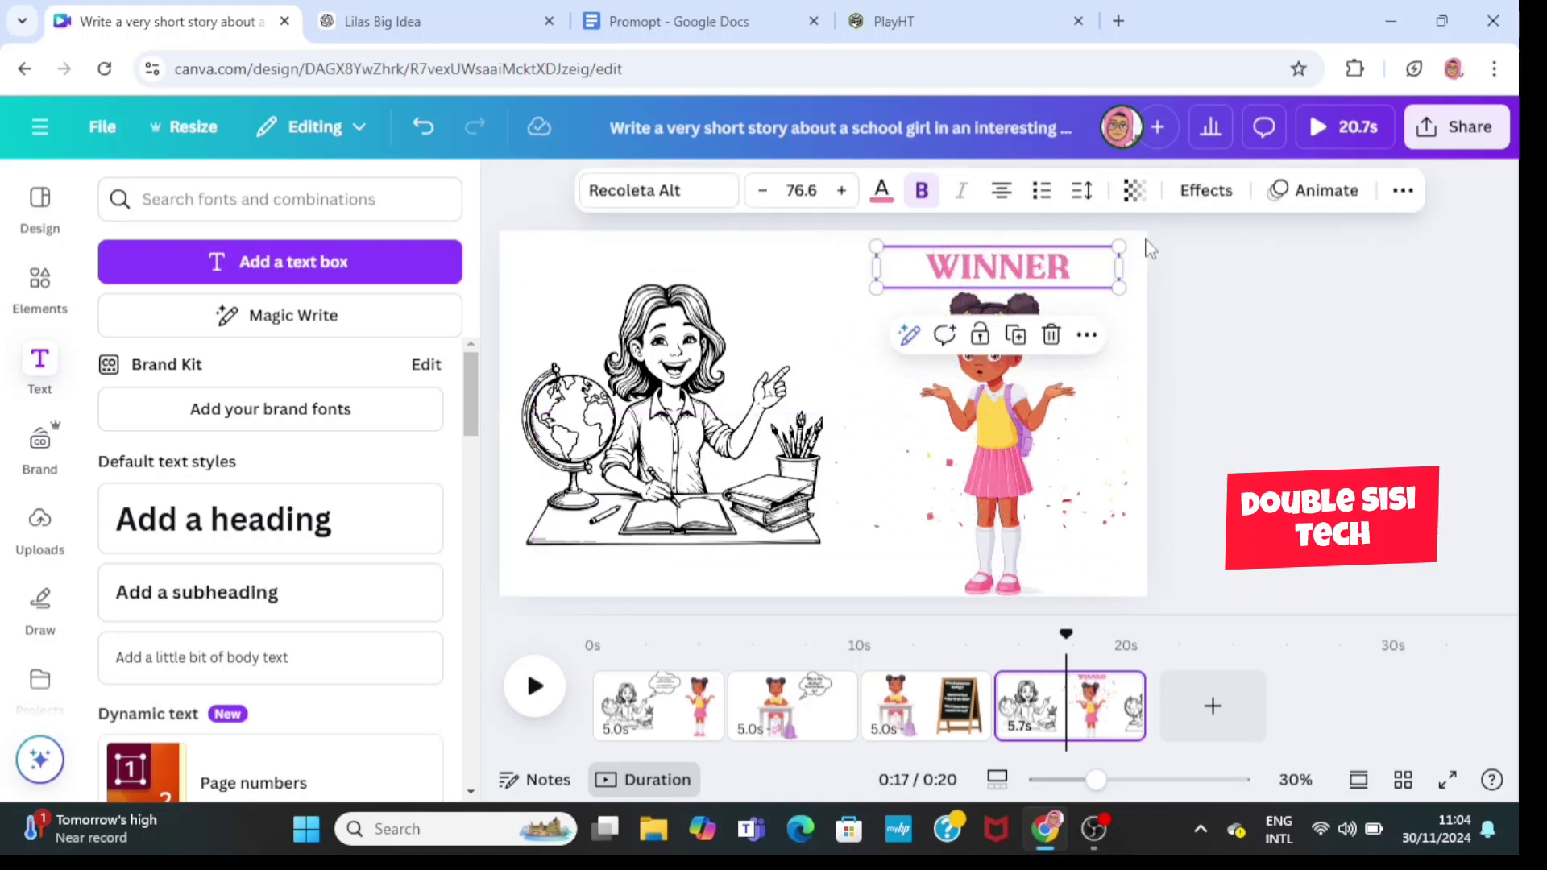
{"action": "left_click_drag", "start_coordinate": [1101, 249], "coordinate": [1039, 269]}
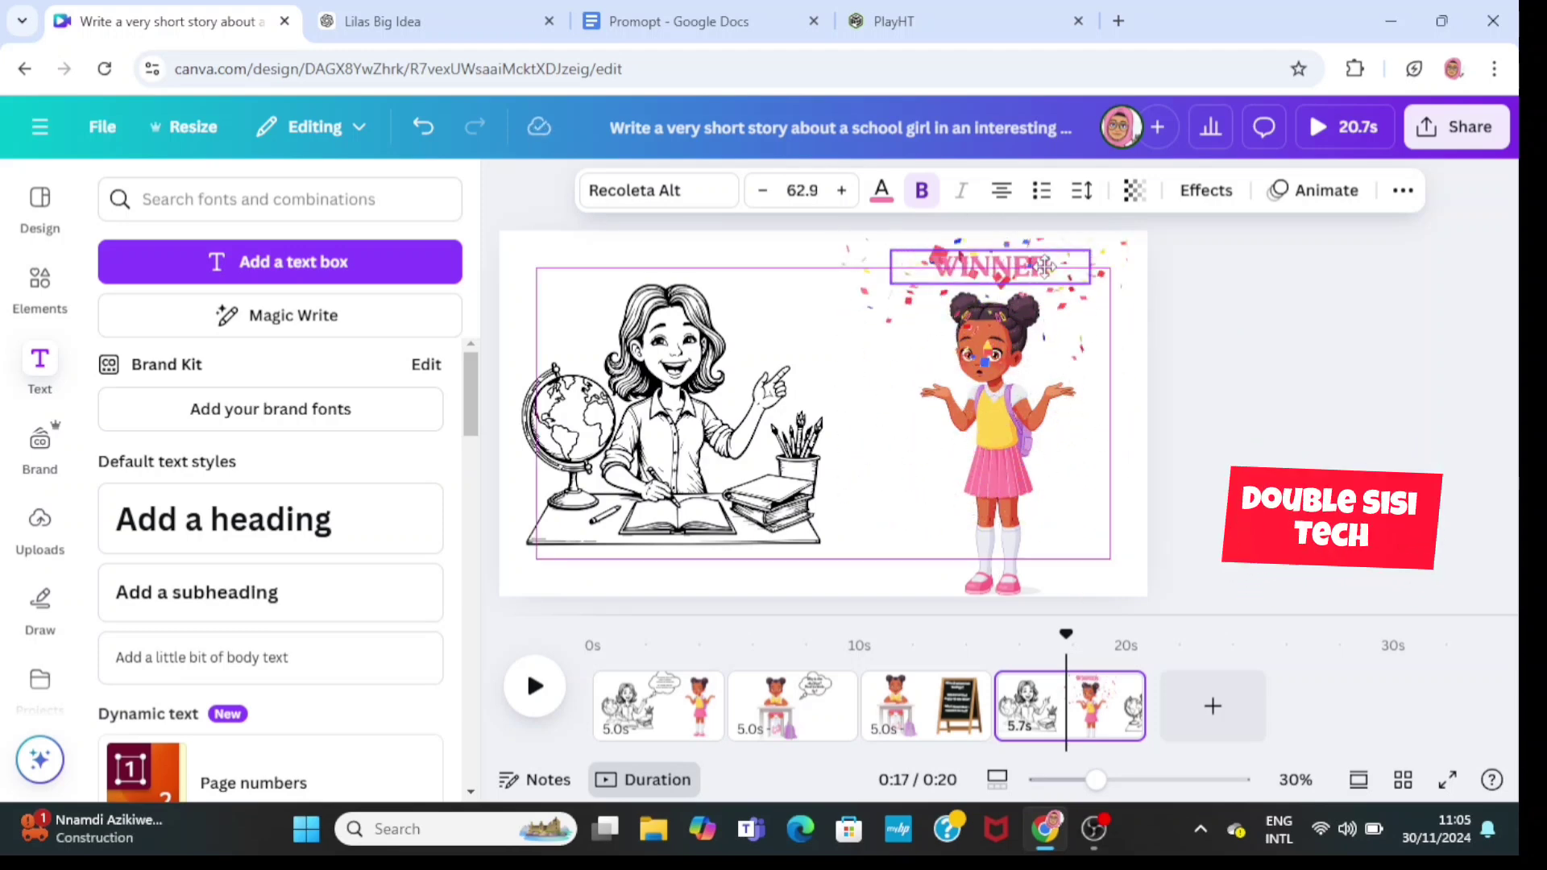
{"action": "left_click", "coordinate": [1260, 433]}
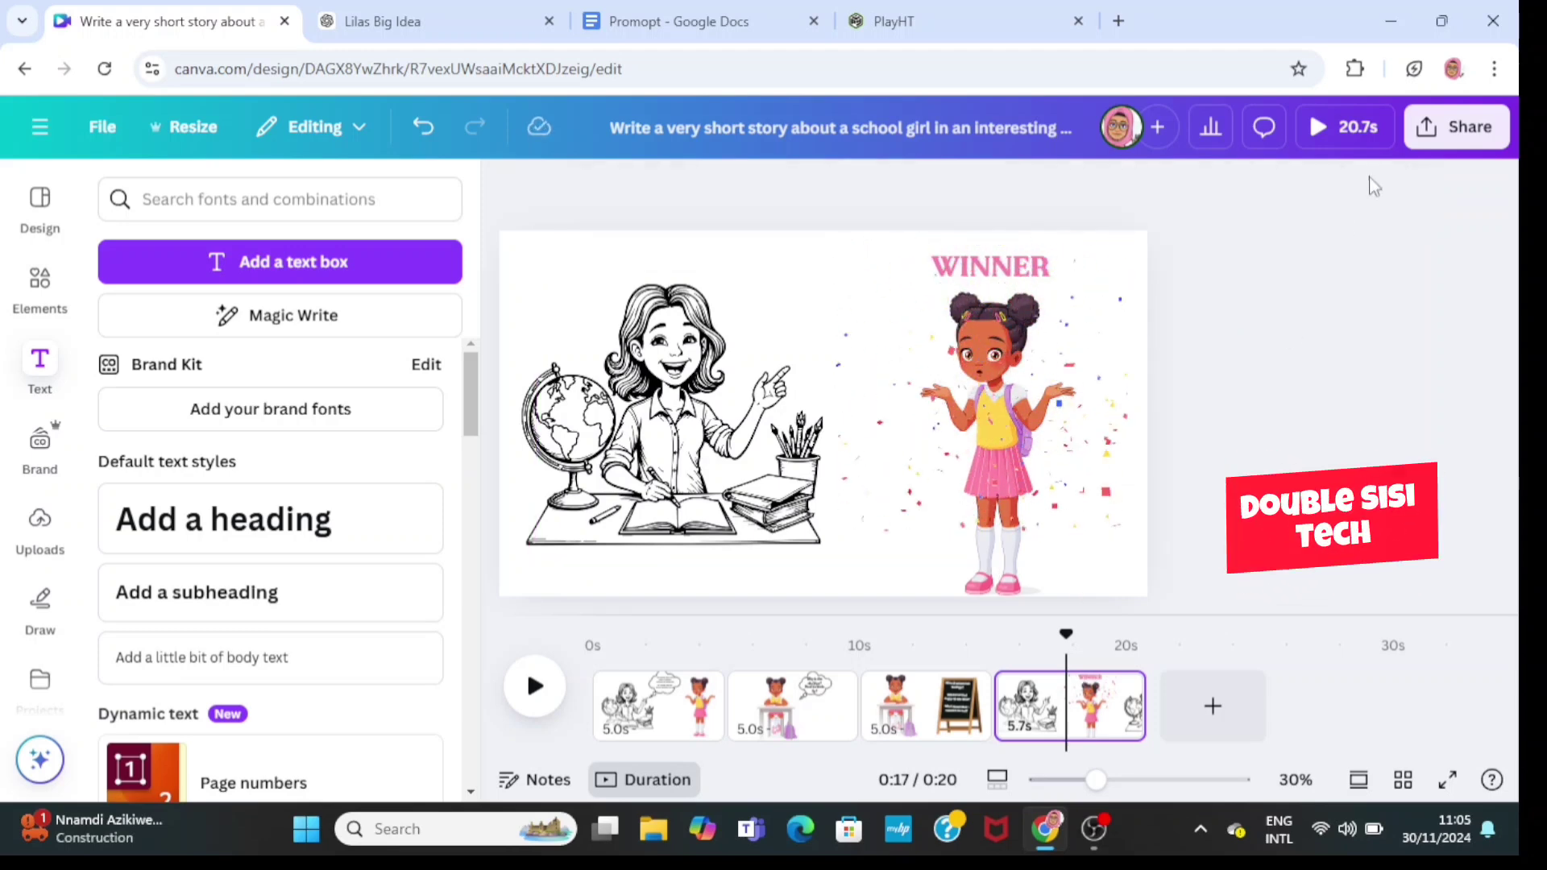
Download the four-page design with PNG as the file type
{"action": "left_click", "coordinate": [1455, 126]}
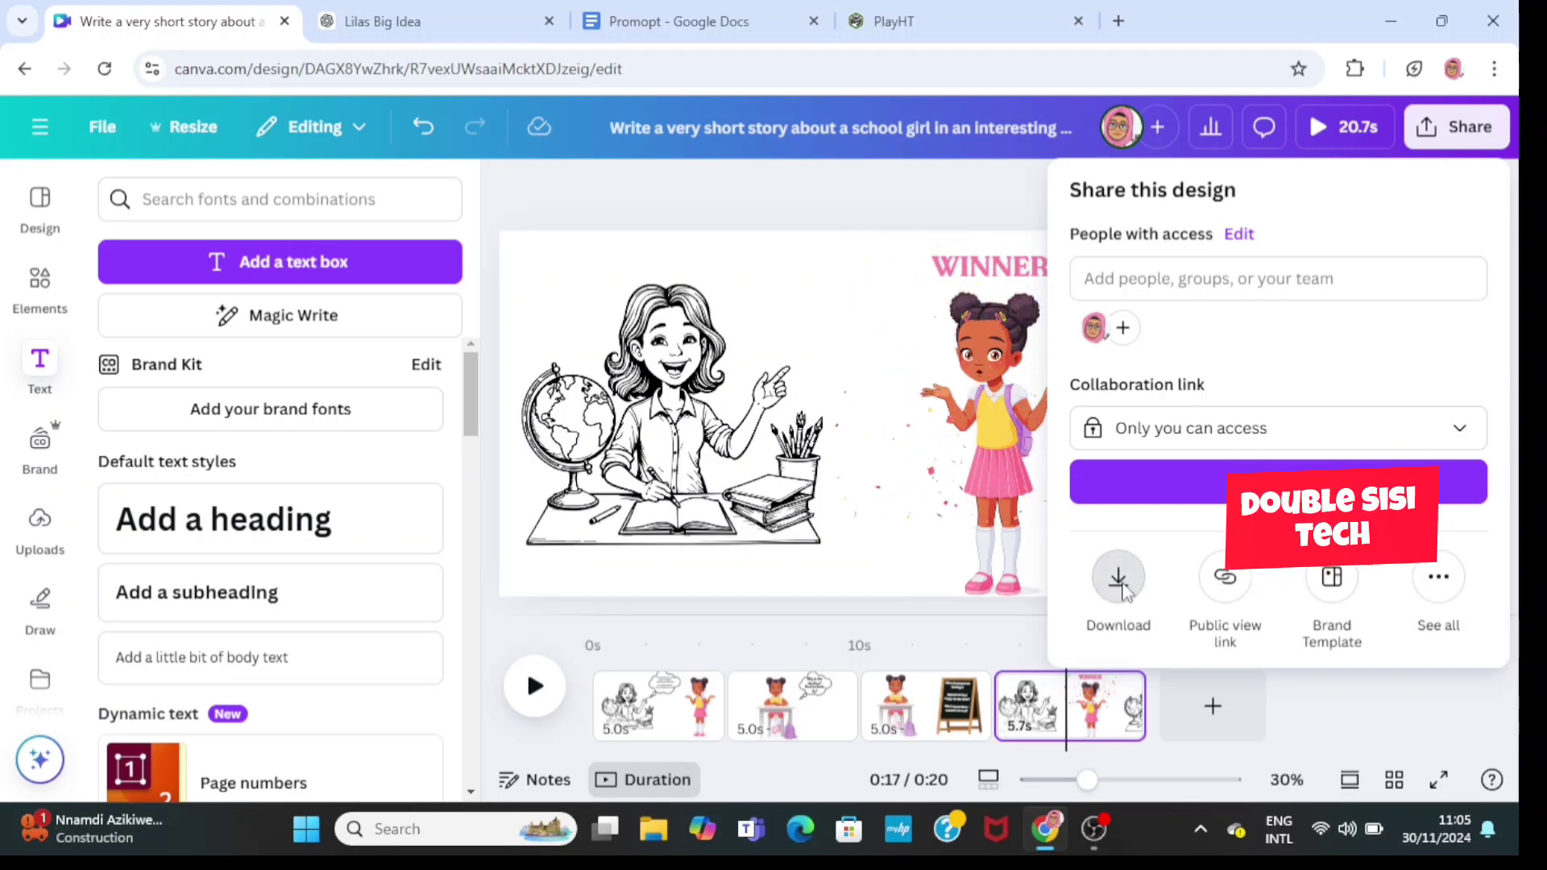
{"action": "left_click", "coordinate": [1118, 579]}
{"action": "left_click", "coordinate": [1340, 278]}
{"action": "left_click", "coordinate": [1283, 423]}
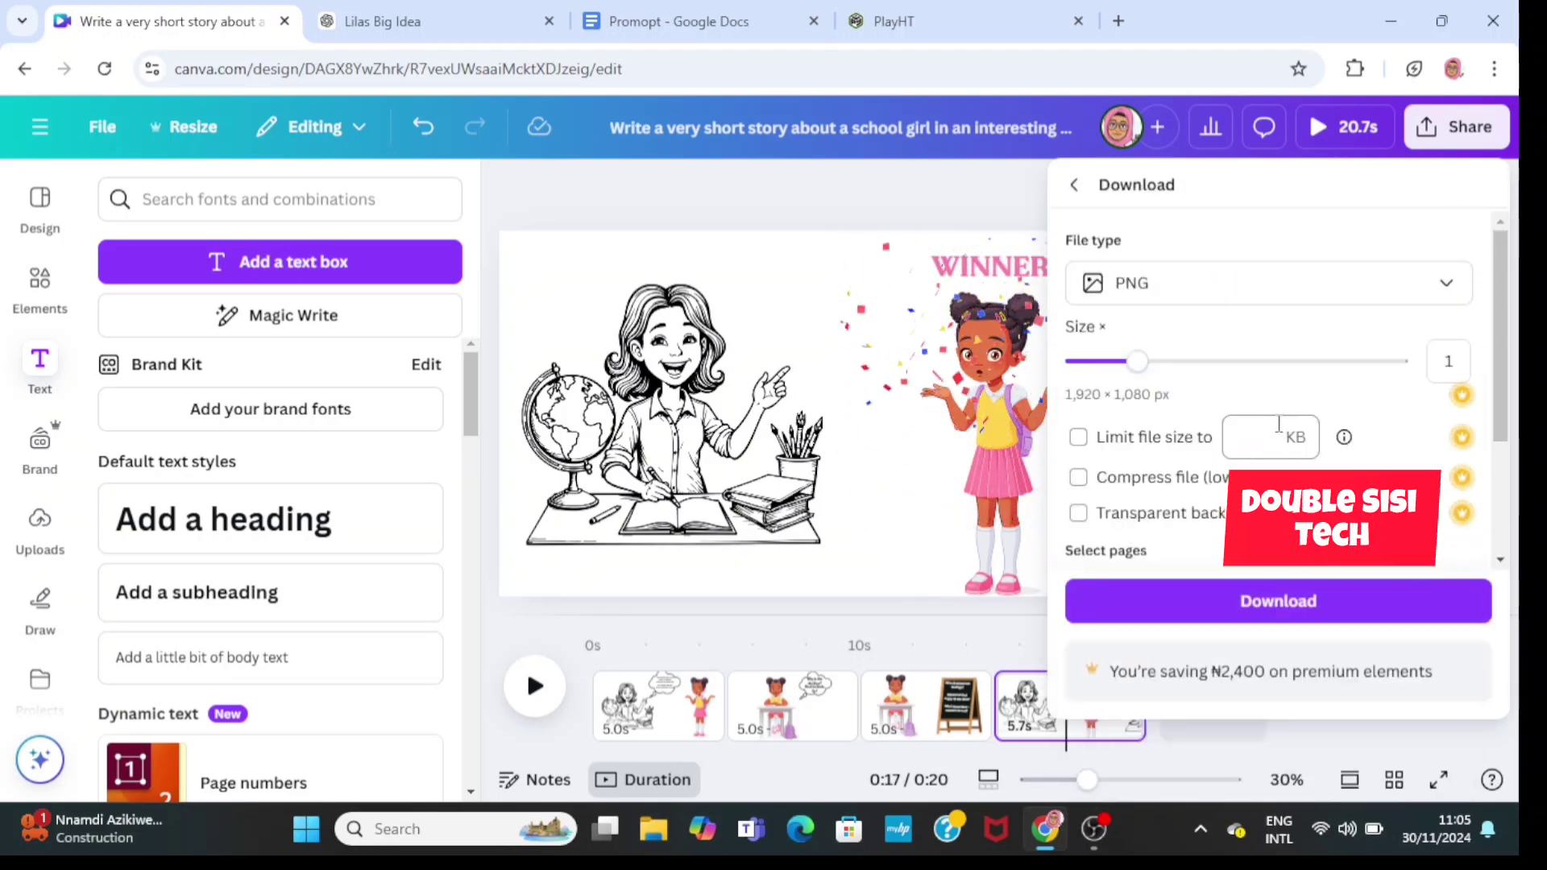
{"action": "left_click", "coordinate": [1223, 621]}
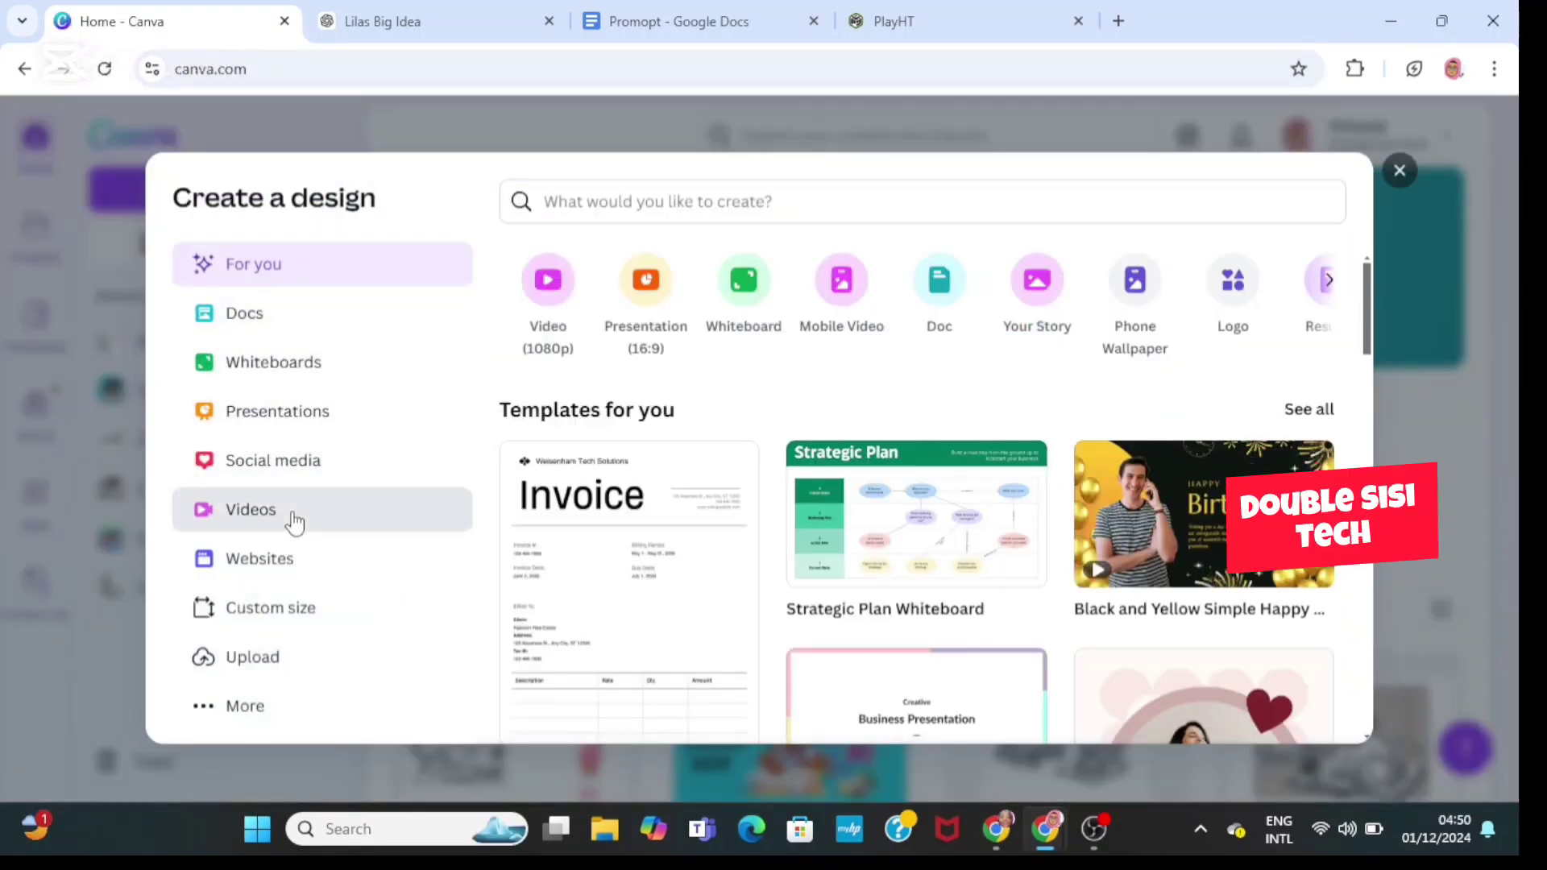
Create a blank Video (1080p) design from the Videos category
{"action": "left_click", "coordinate": [293, 519]}
{"action": "left_click", "coordinate": [547, 286]}
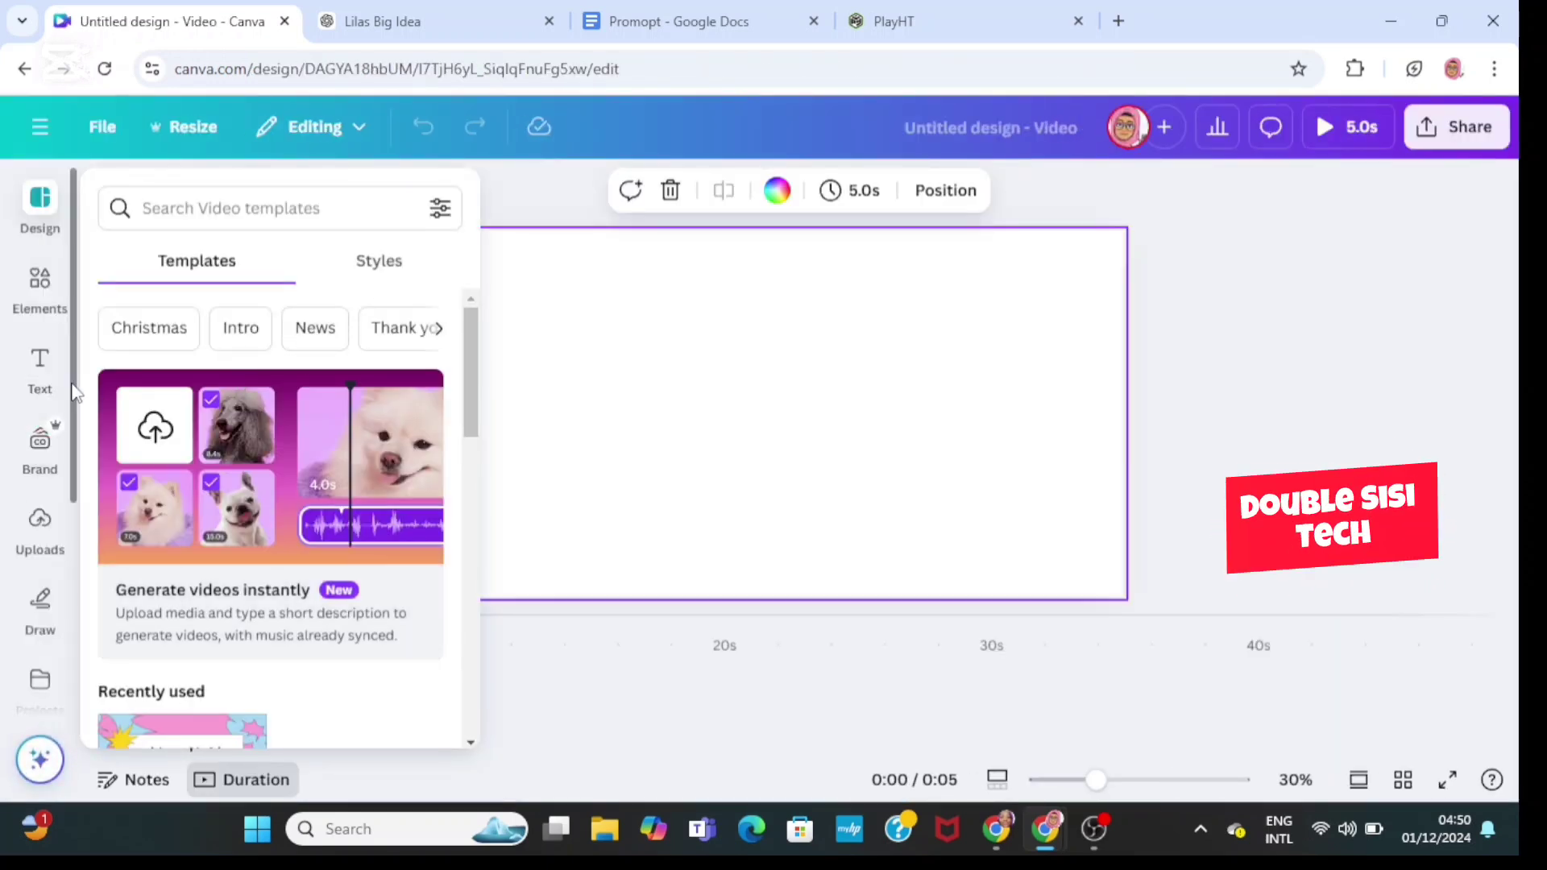
{"action": "scroll", "coordinate": [41, 403], "scroll_direction": "down", "scroll_amount": 3}
Find the Speed Painter app by searching 'speed painter', open it, and choose a file
{"action": "left_click", "coordinate": [40, 552]}
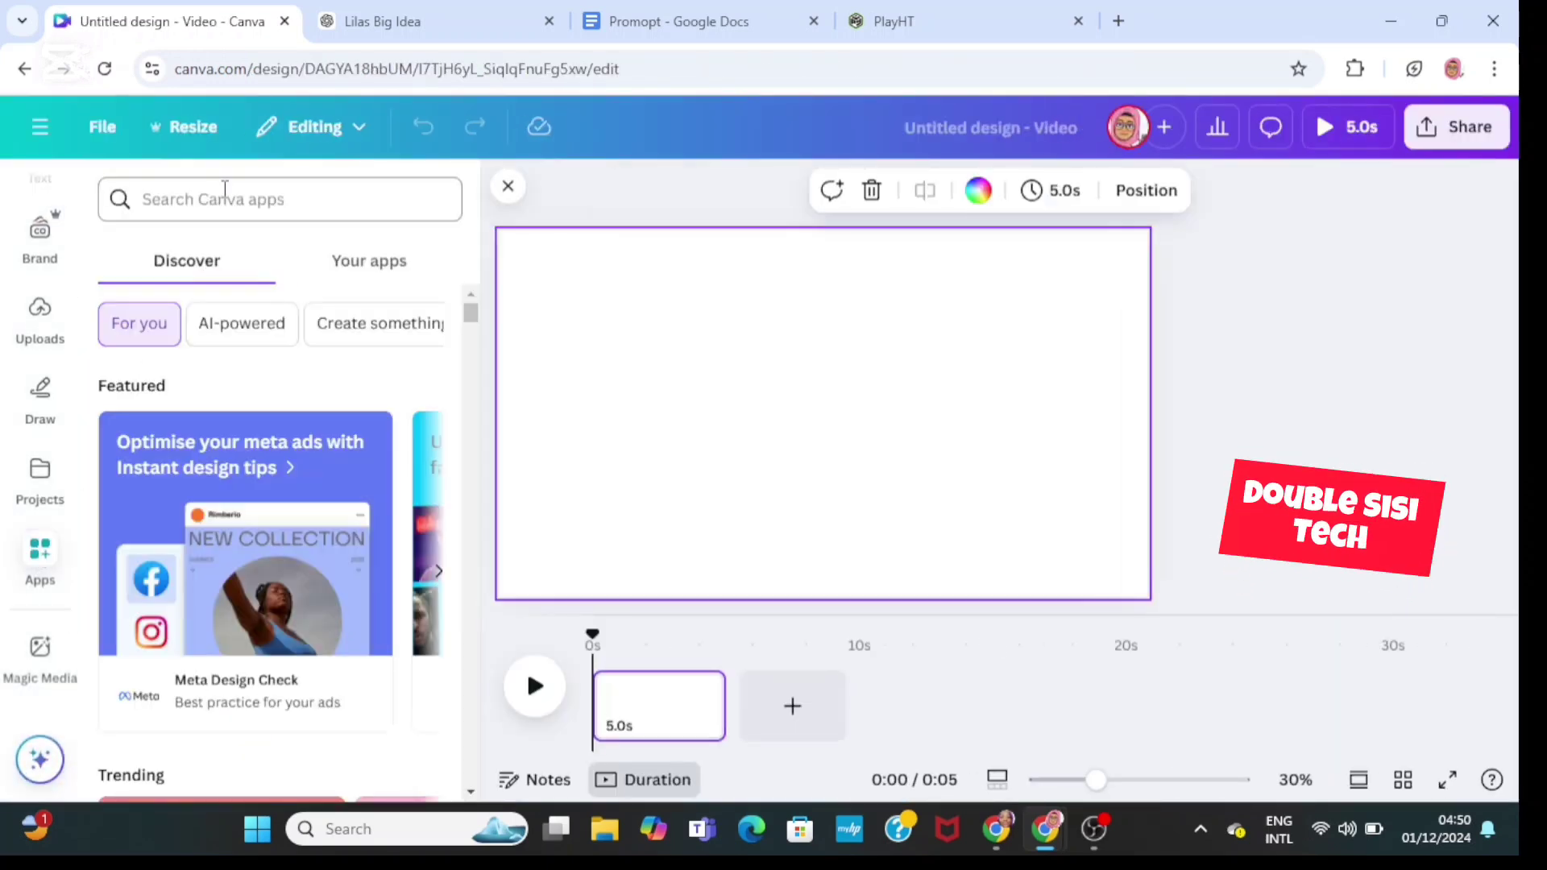
{"action": "type", "text": "speed painter"}
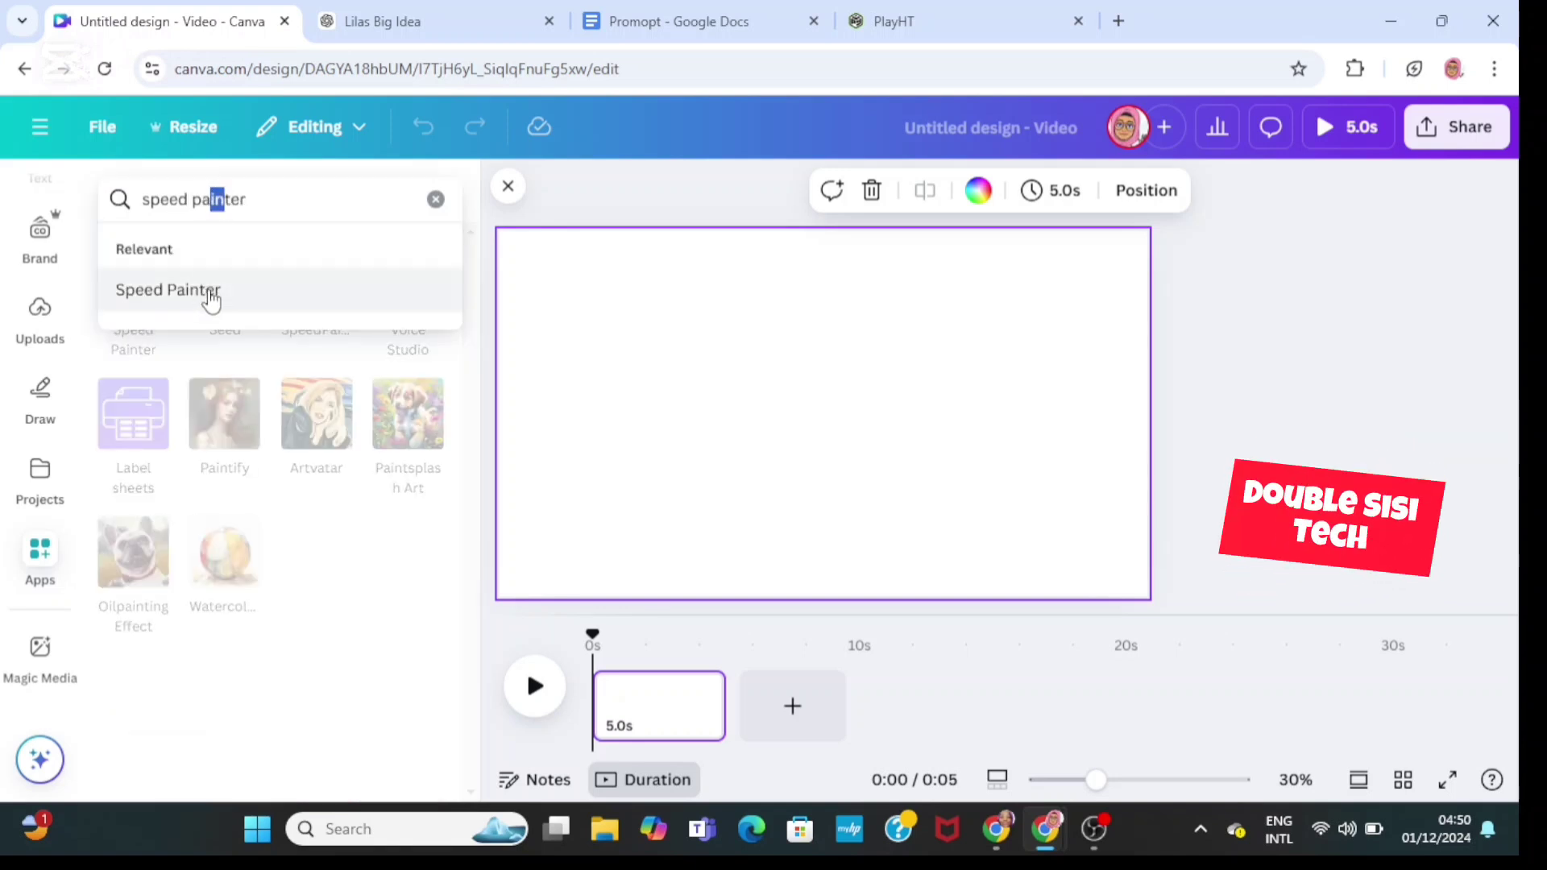
{"action": "left_click", "coordinate": [210, 296]}
{"action": "left_click", "coordinate": [133, 276]}
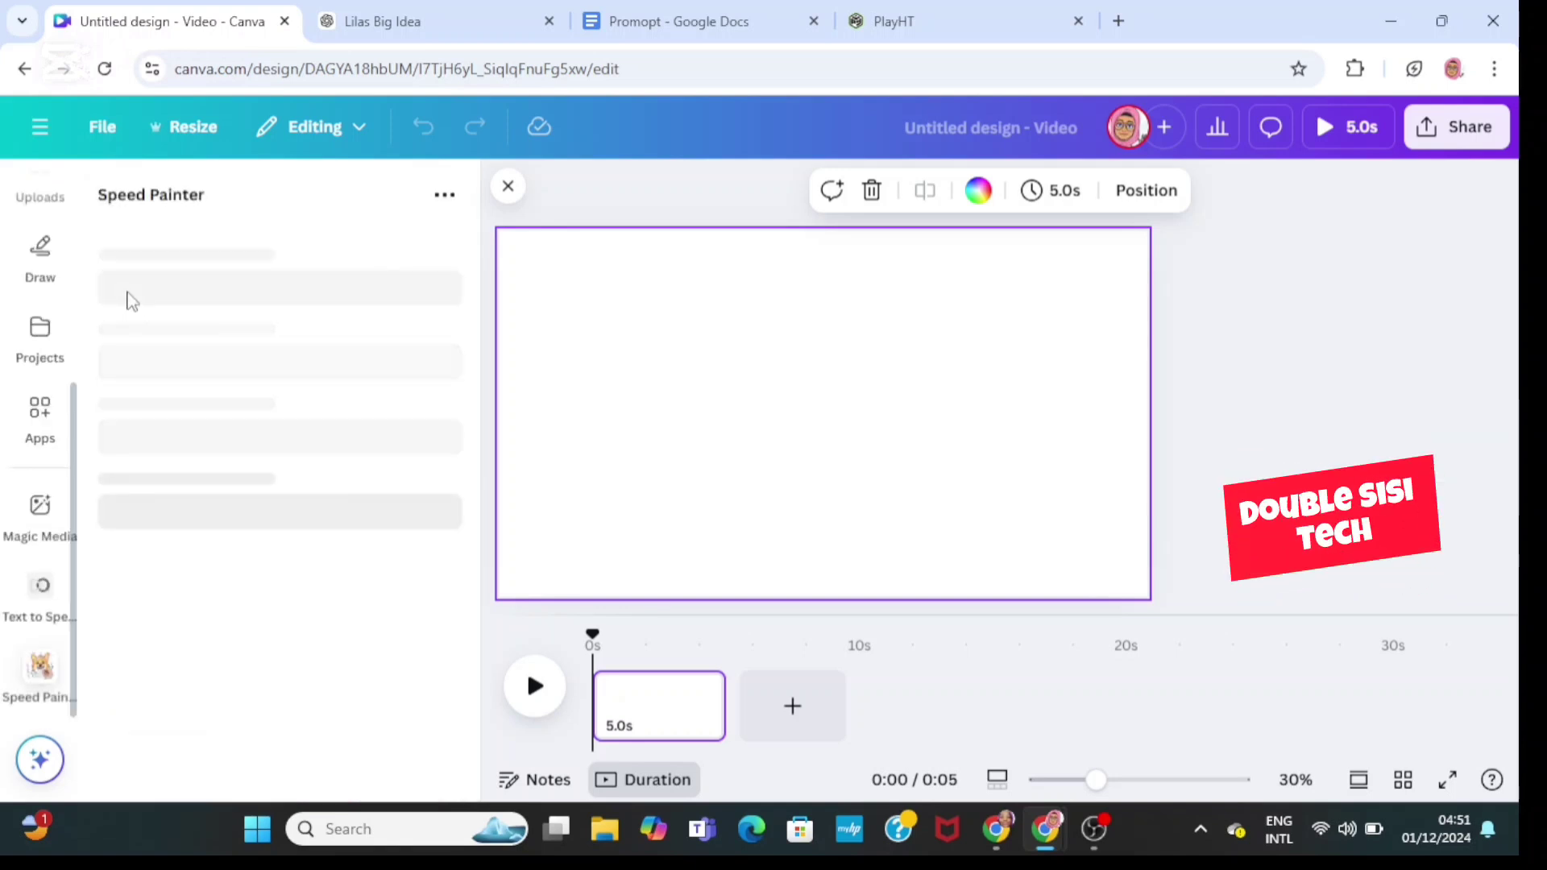
{"action": "left_click", "coordinate": [274, 356]}
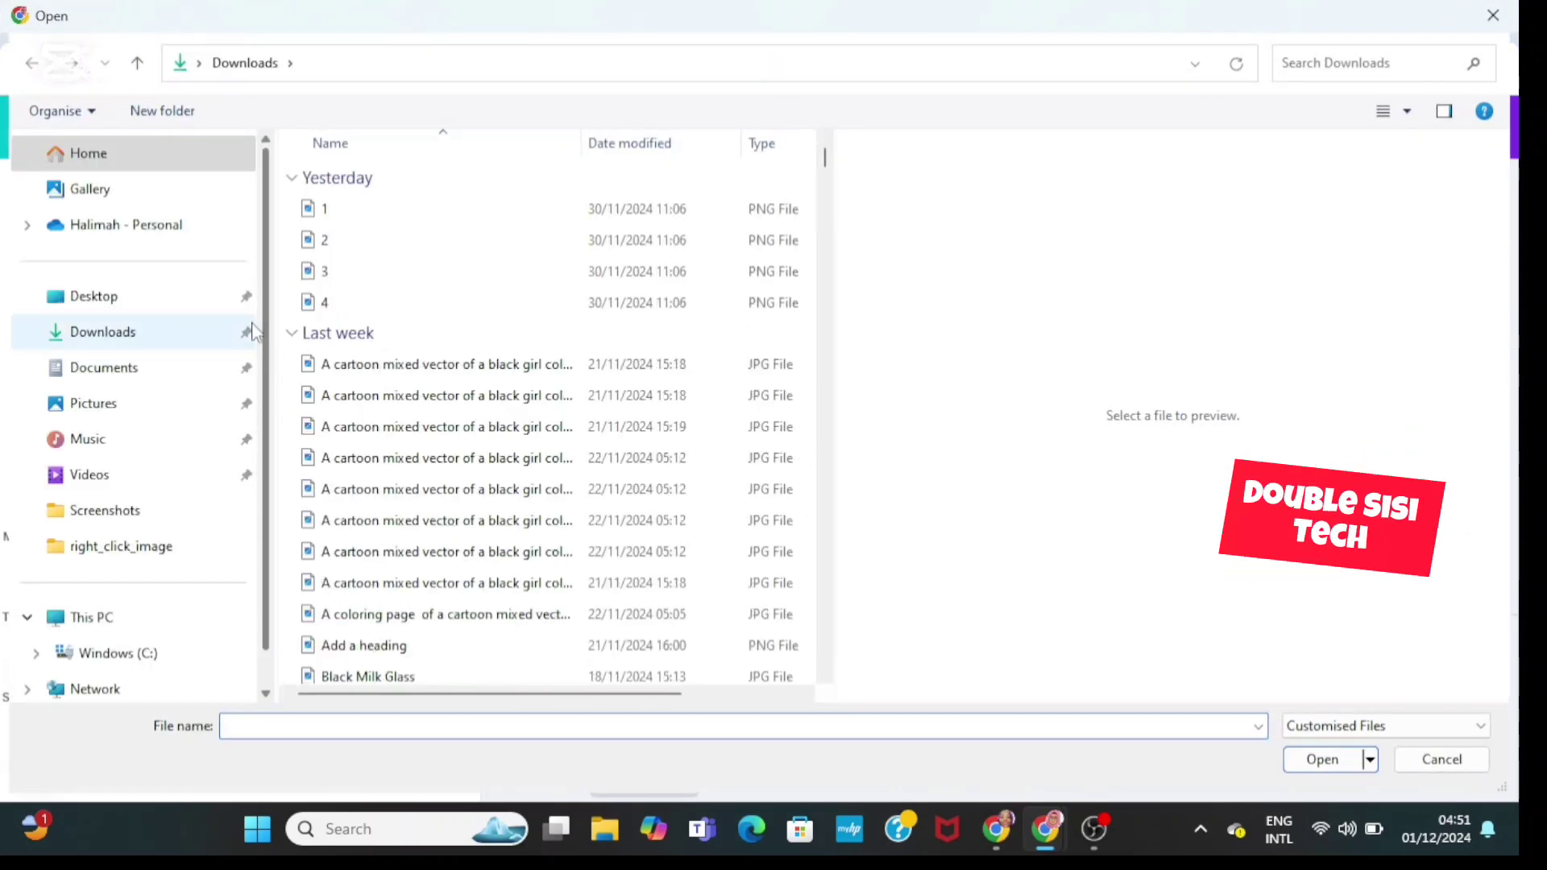
Generate a Speed Painter video from 1.png with 3s sketch and 3s colour fill
{"action": "left_click", "coordinate": [327, 211]}
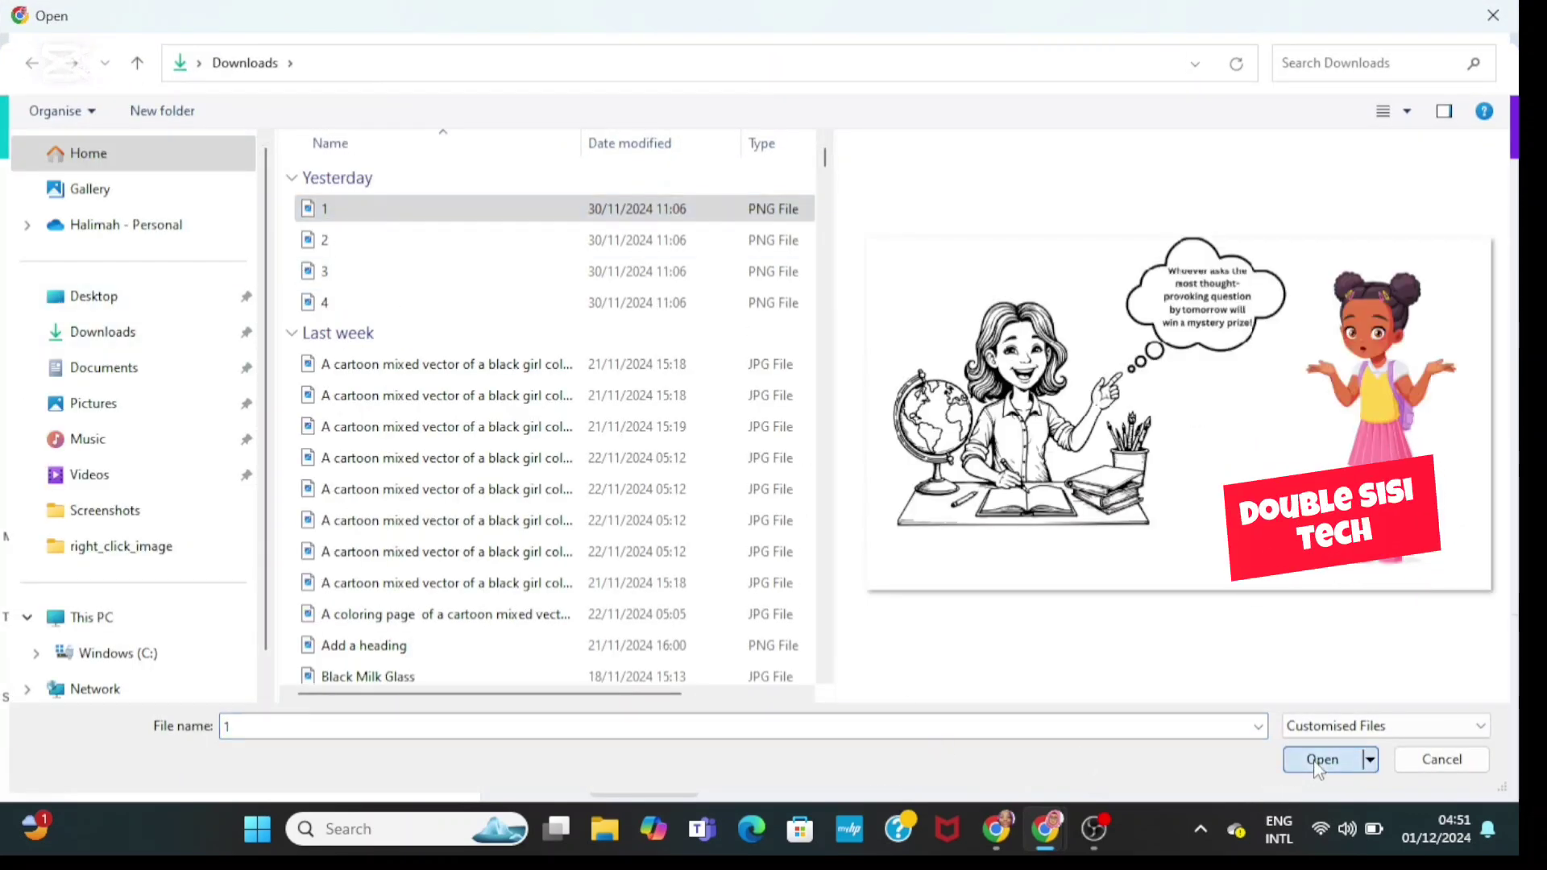
{"action": "left_click", "coordinate": [1322, 760]}
{"action": "scroll", "coordinate": [432, 553], "scroll_direction": "down", "scroll_amount": 1}
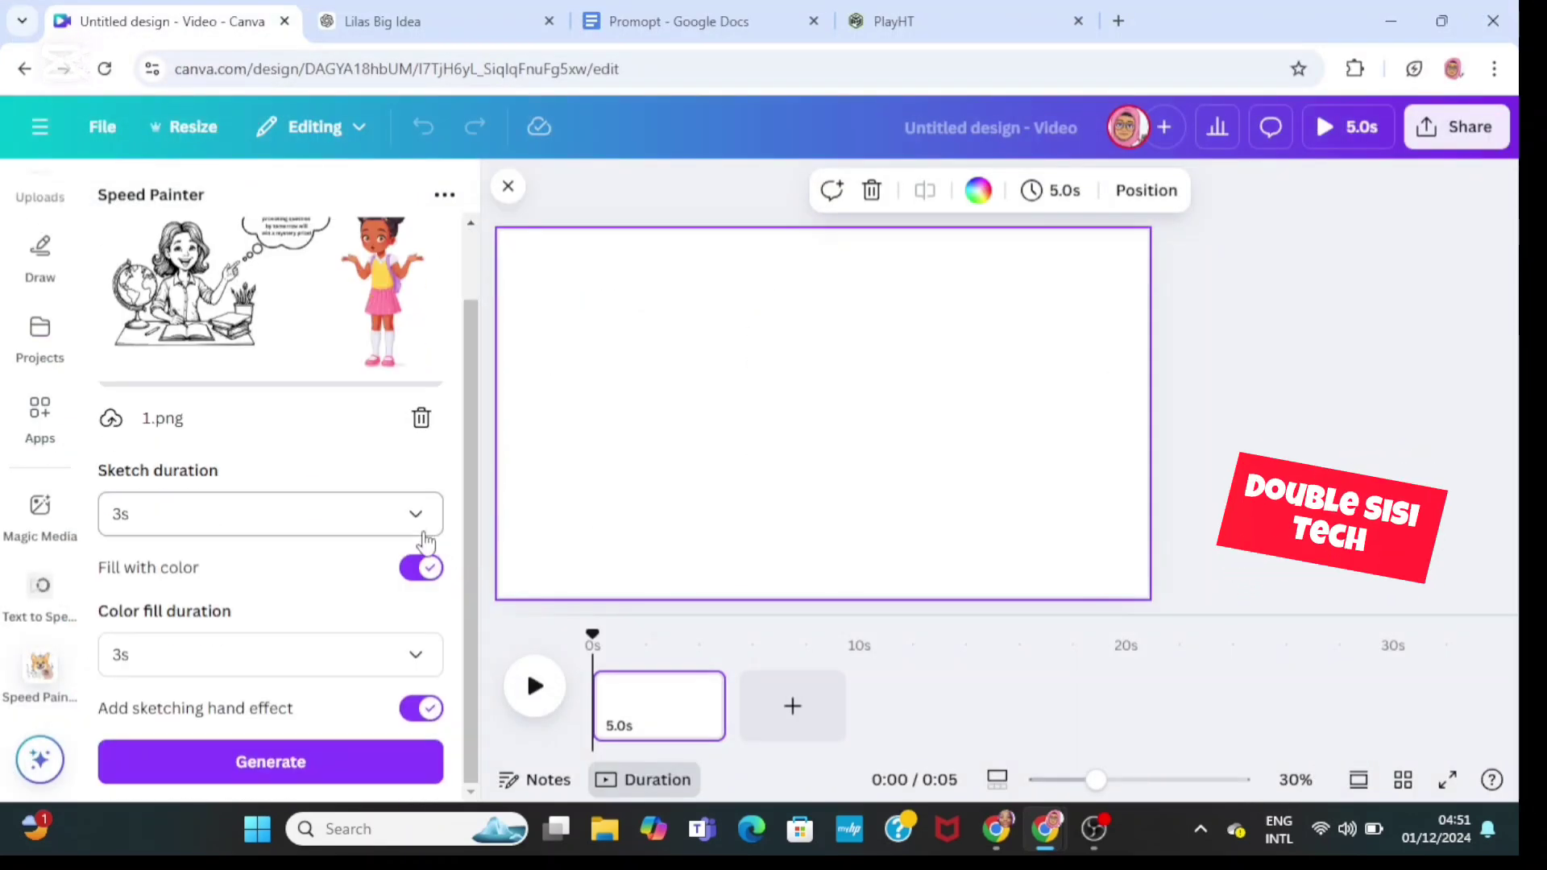
{"action": "left_click", "coordinate": [420, 520]}
{"action": "left_click", "coordinate": [419, 621]}
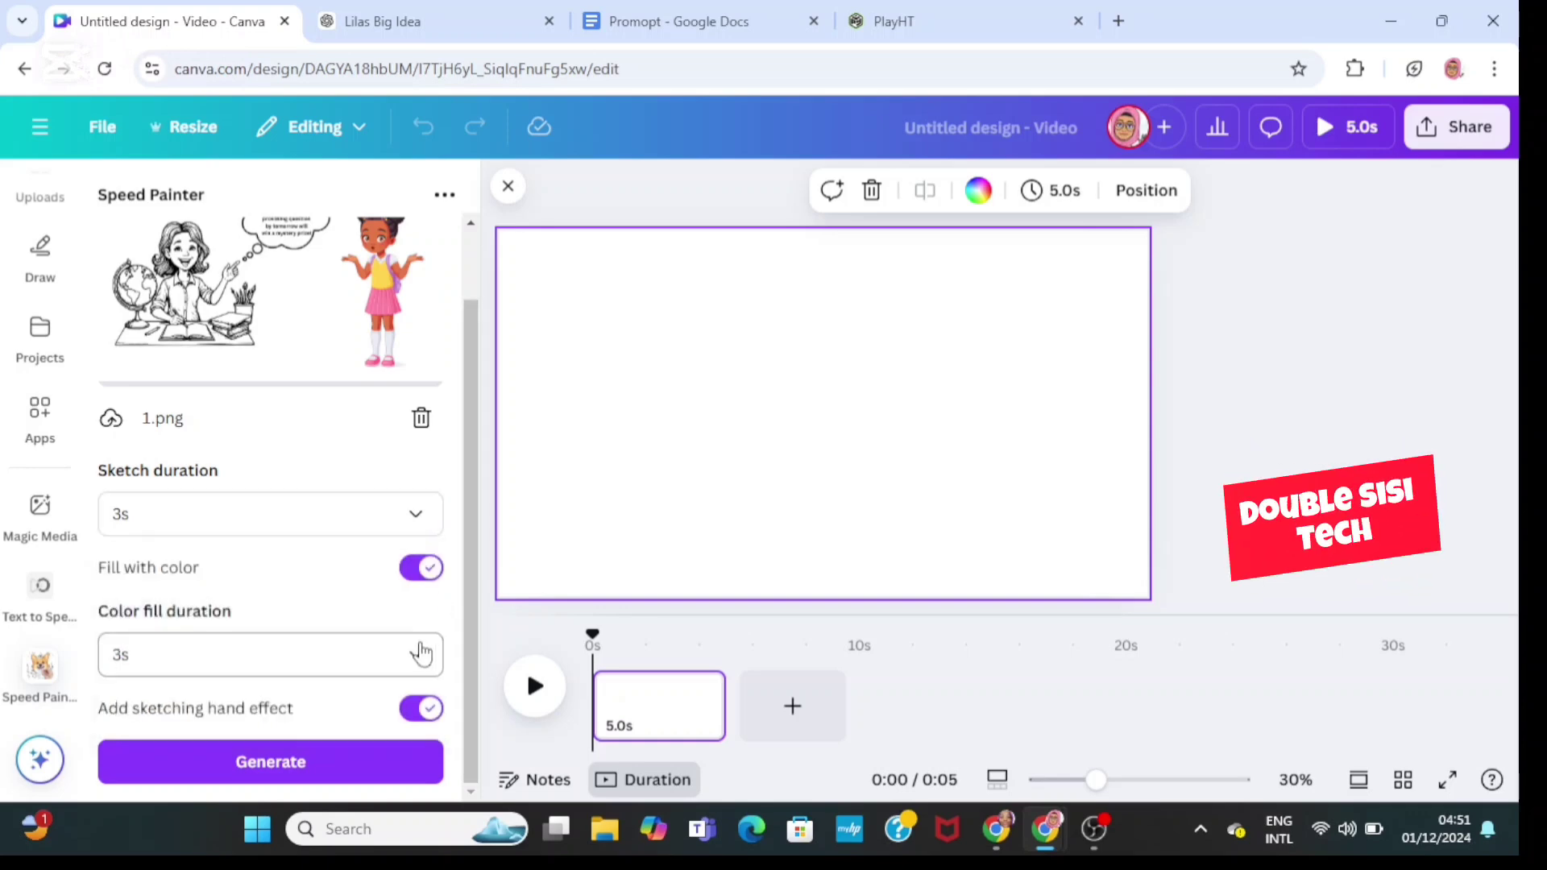
{"action": "left_click", "coordinate": [435, 650]}
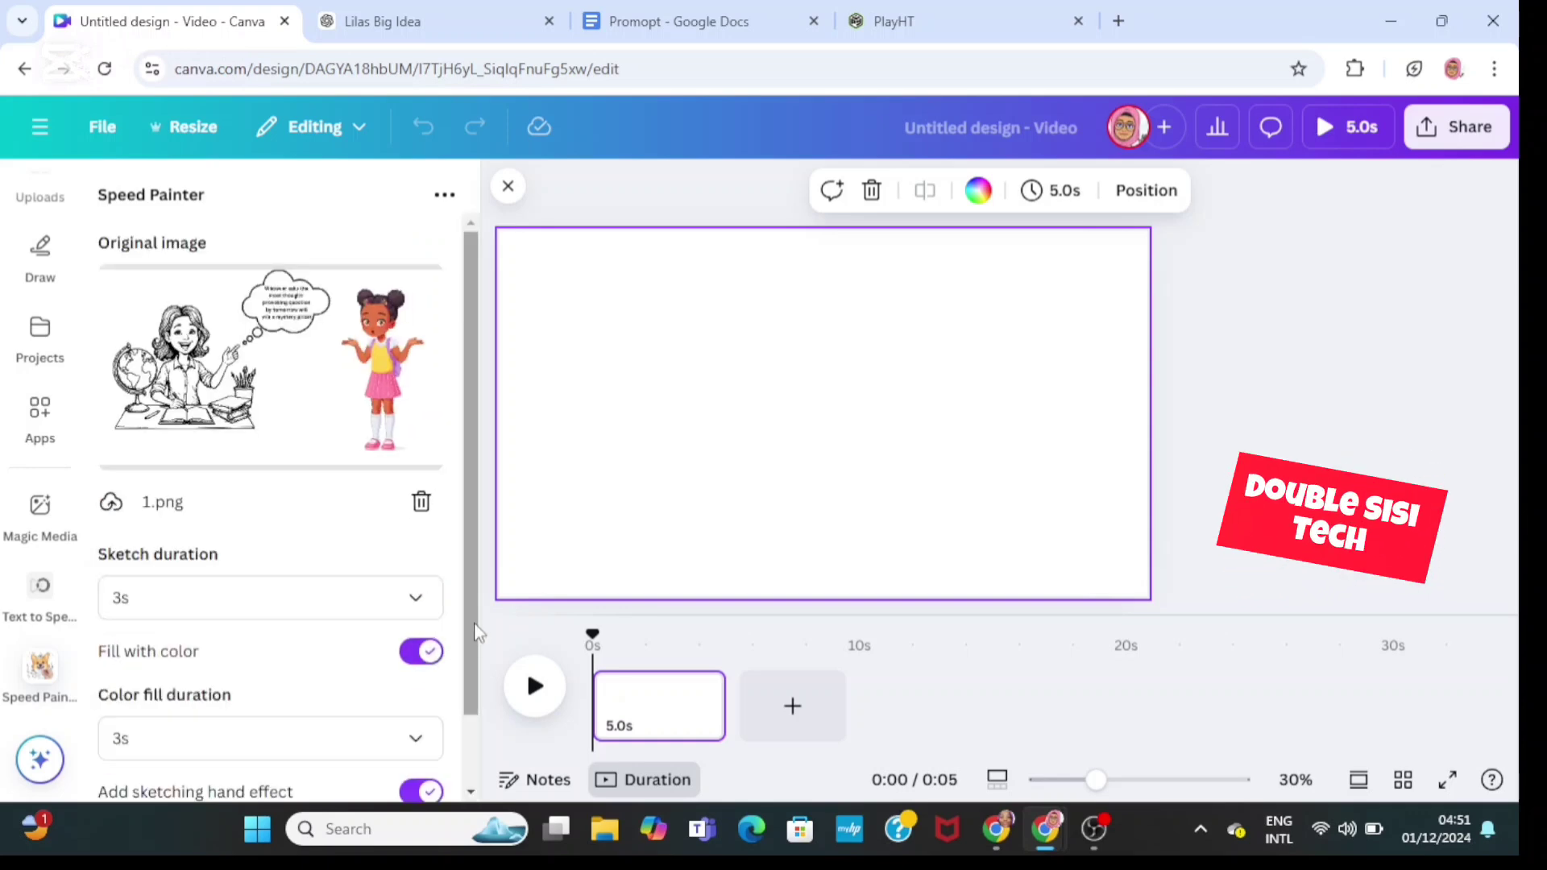
{"action": "scroll", "coordinate": [466, 654], "scroll_direction": "down", "scroll_amount": 1}
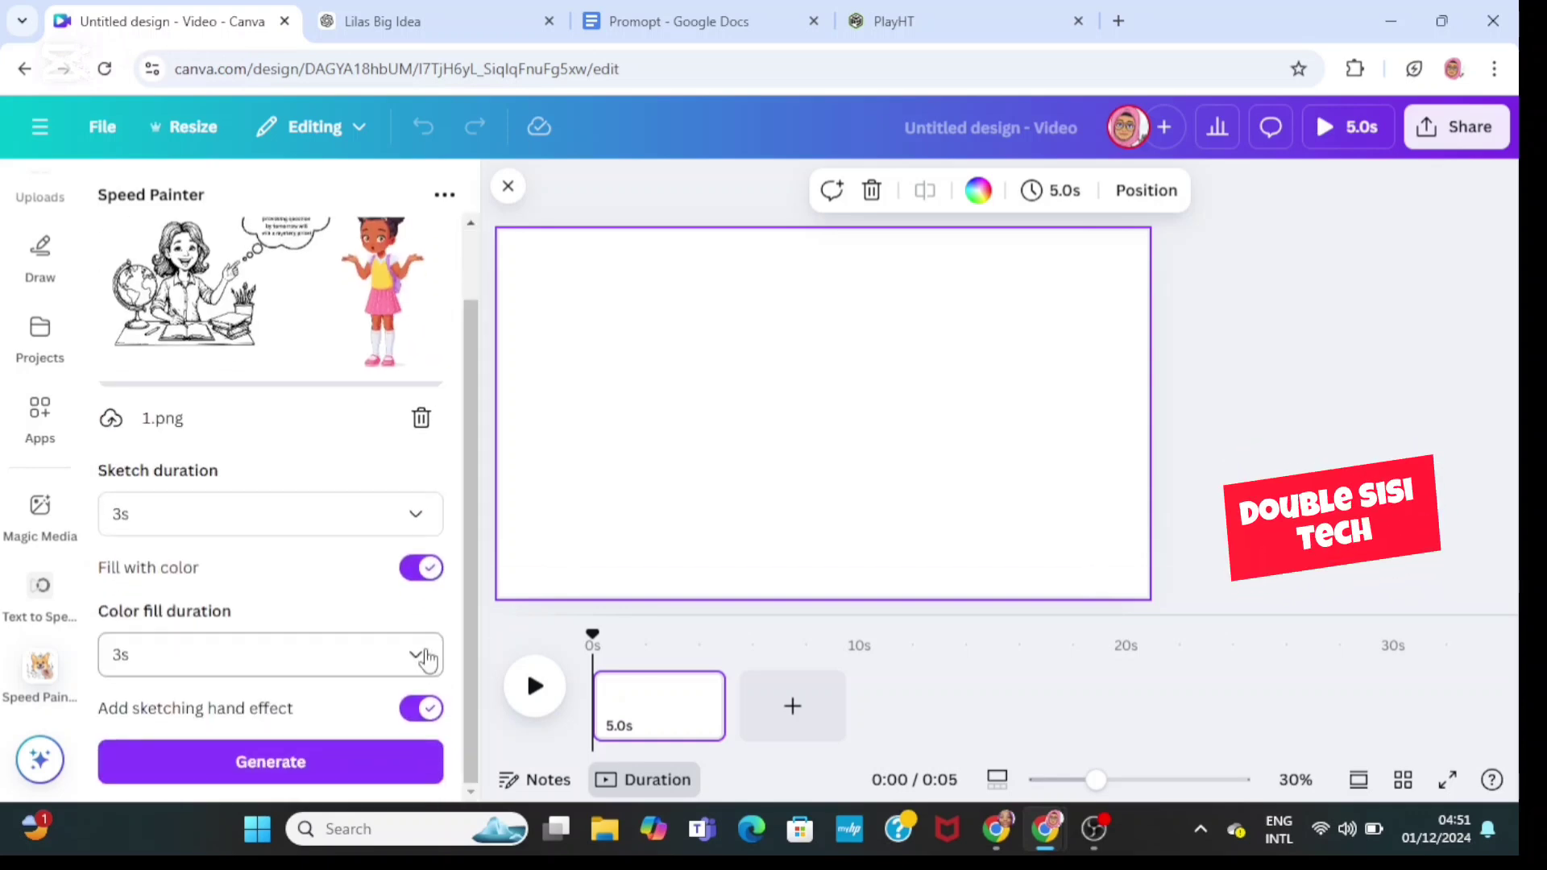
{"action": "left_click", "coordinate": [424, 656]}
{"action": "left_click", "coordinate": [424, 654]}
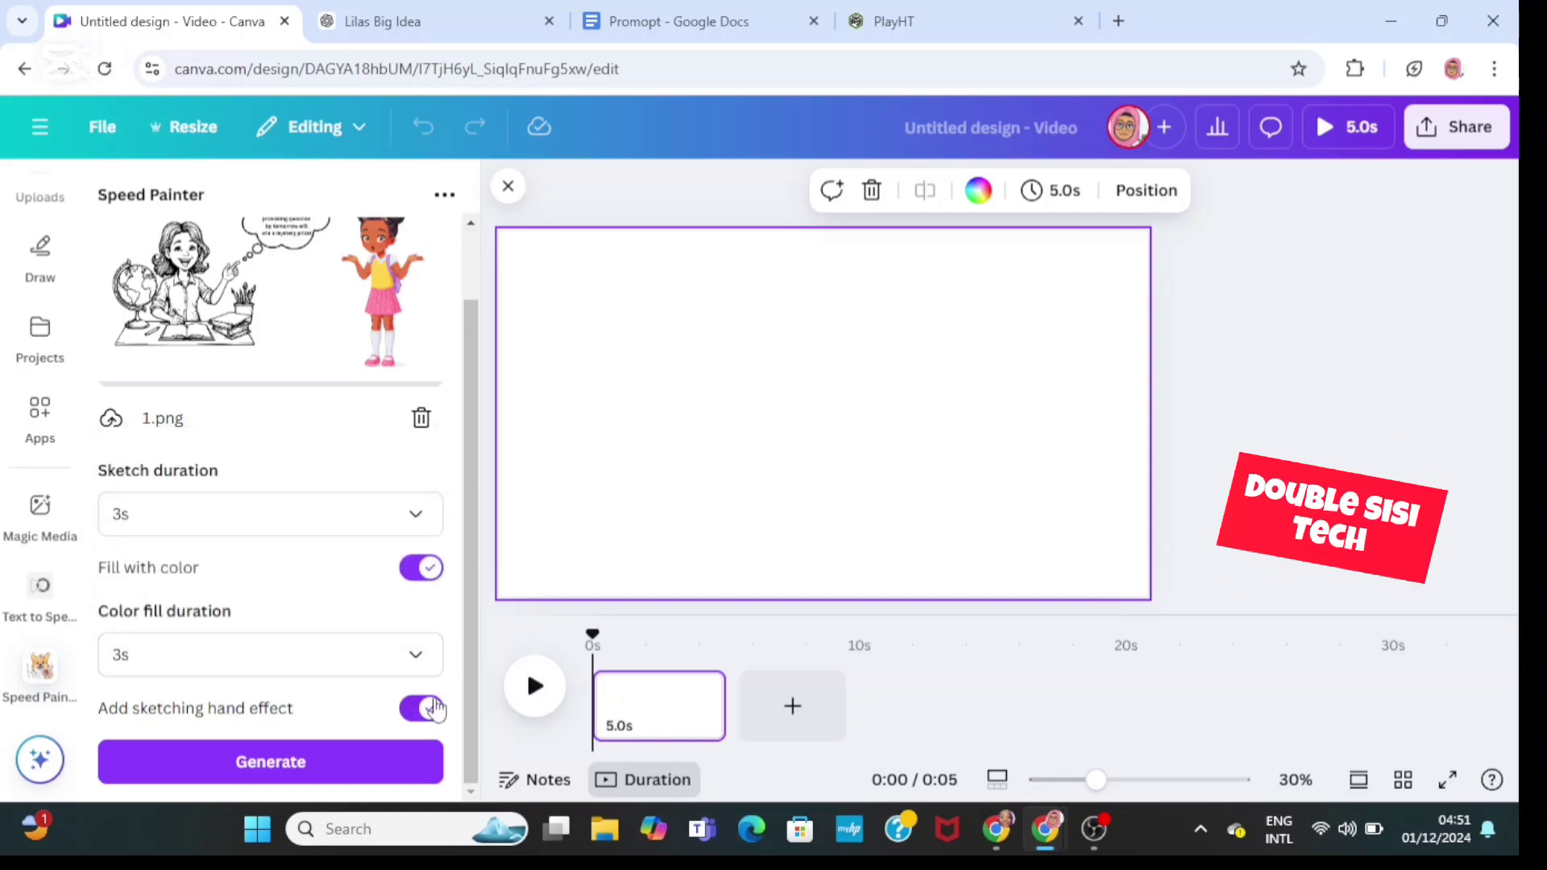
{"action": "left_click", "coordinate": [359, 766]}
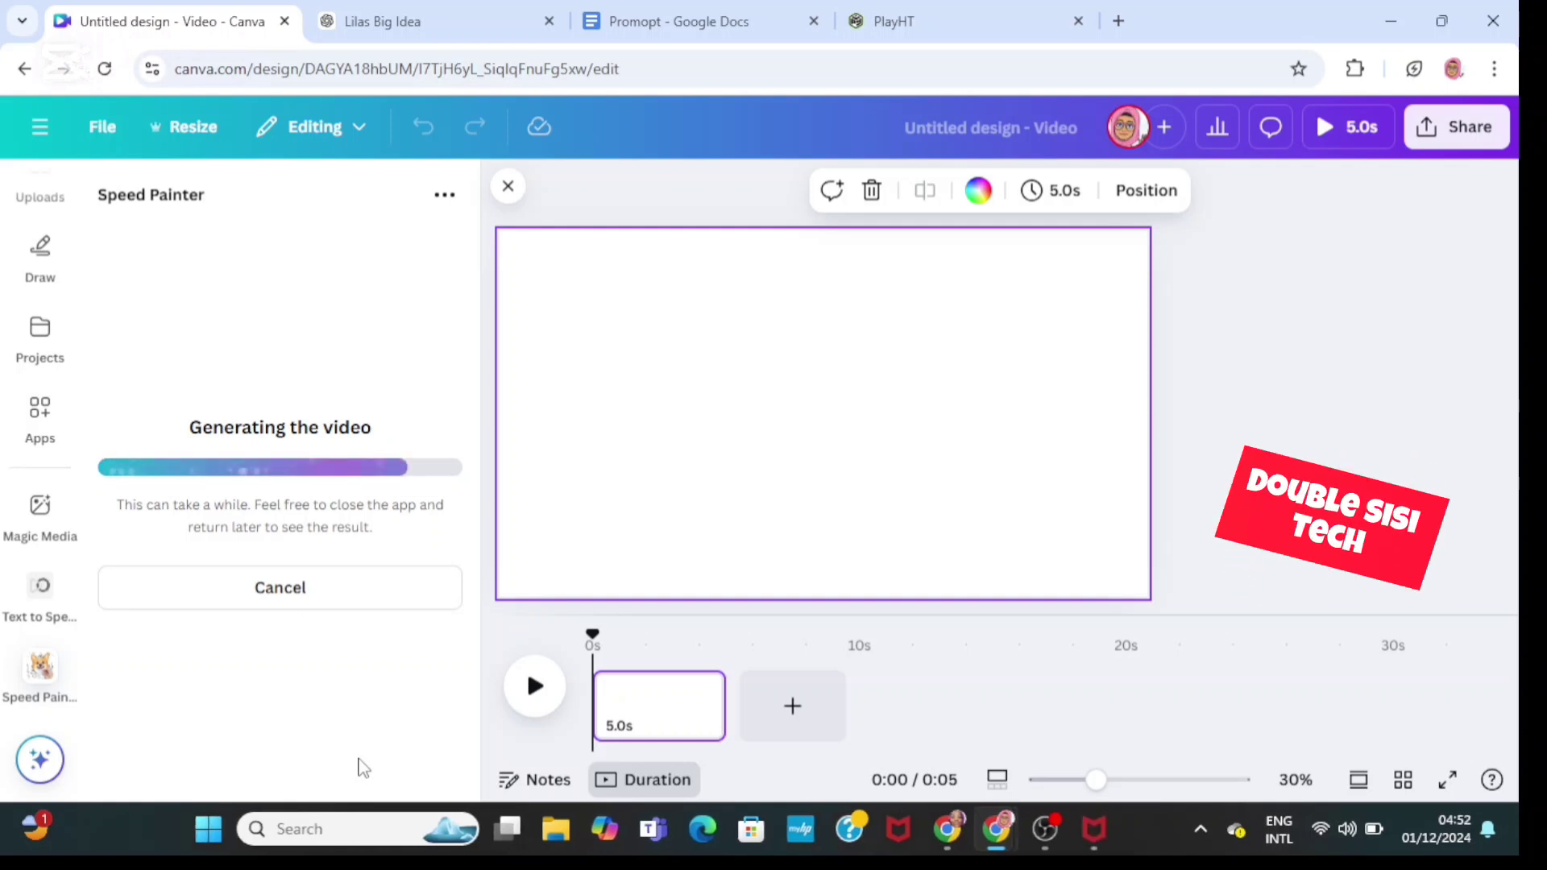
Set the sketch video as page 1's background, preview it, and add a blank page
{"action": "left_click", "coordinate": [267, 520]}
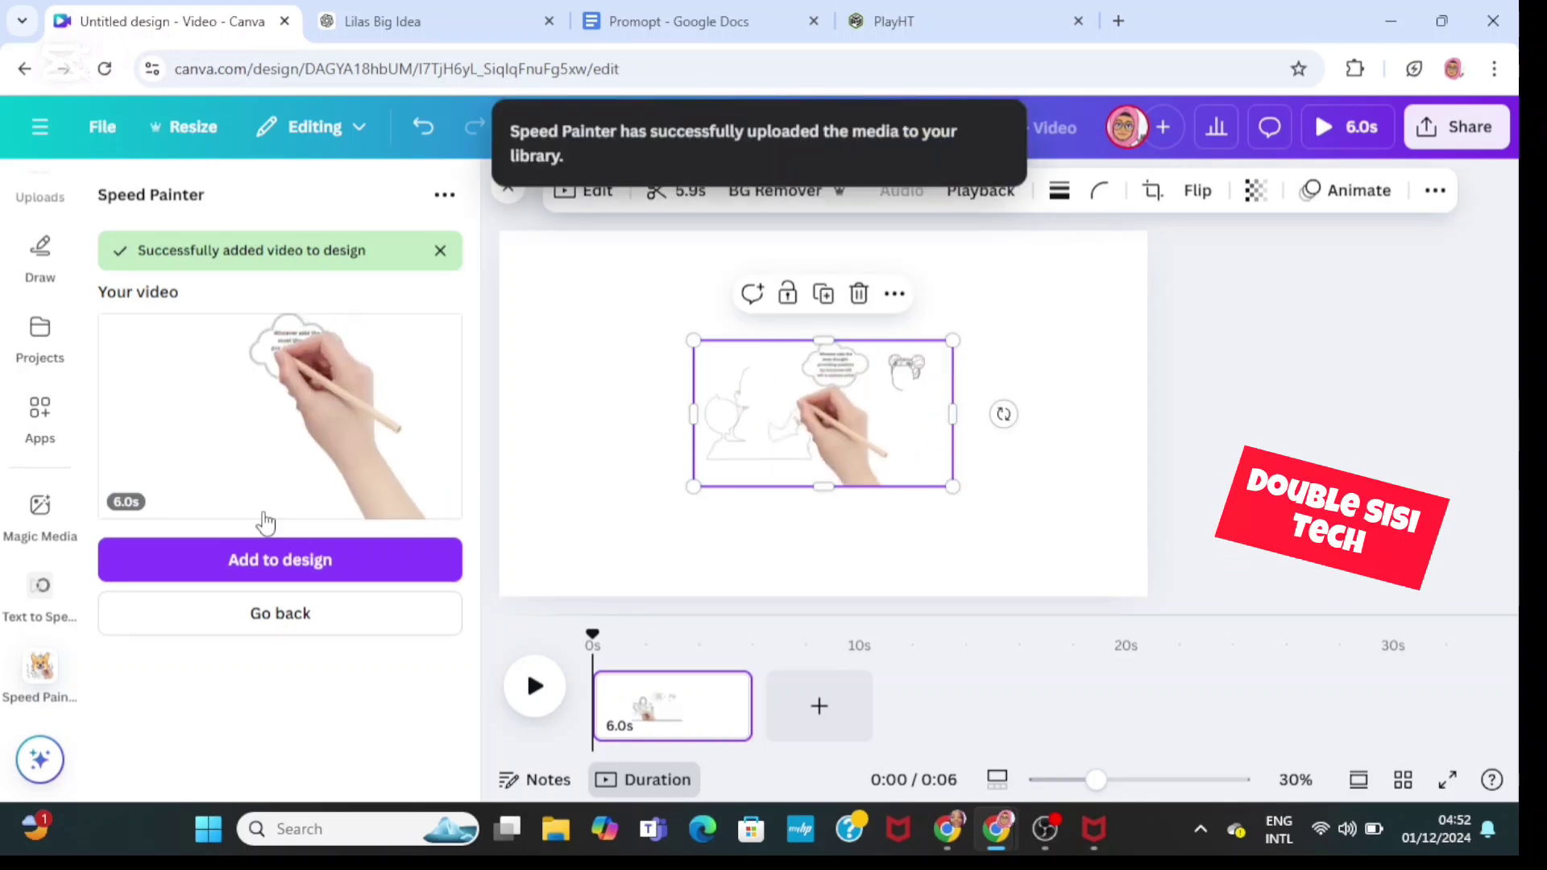
{"action": "right_click", "coordinate": [877, 414]}
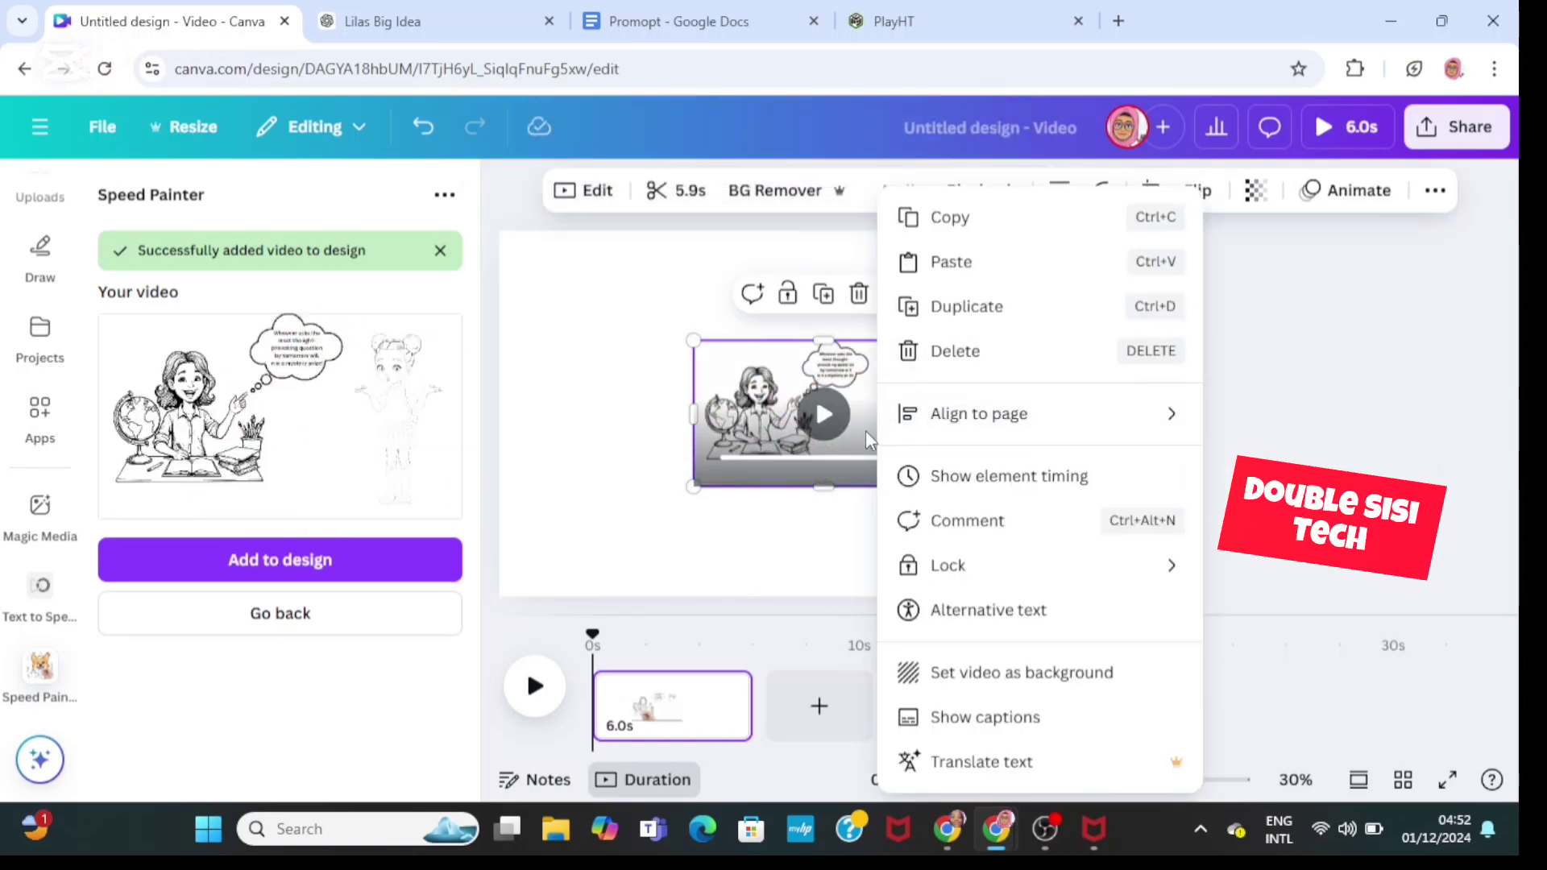
{"action": "left_click", "coordinate": [945, 675]}
{"action": "left_click", "coordinate": [532, 687]}
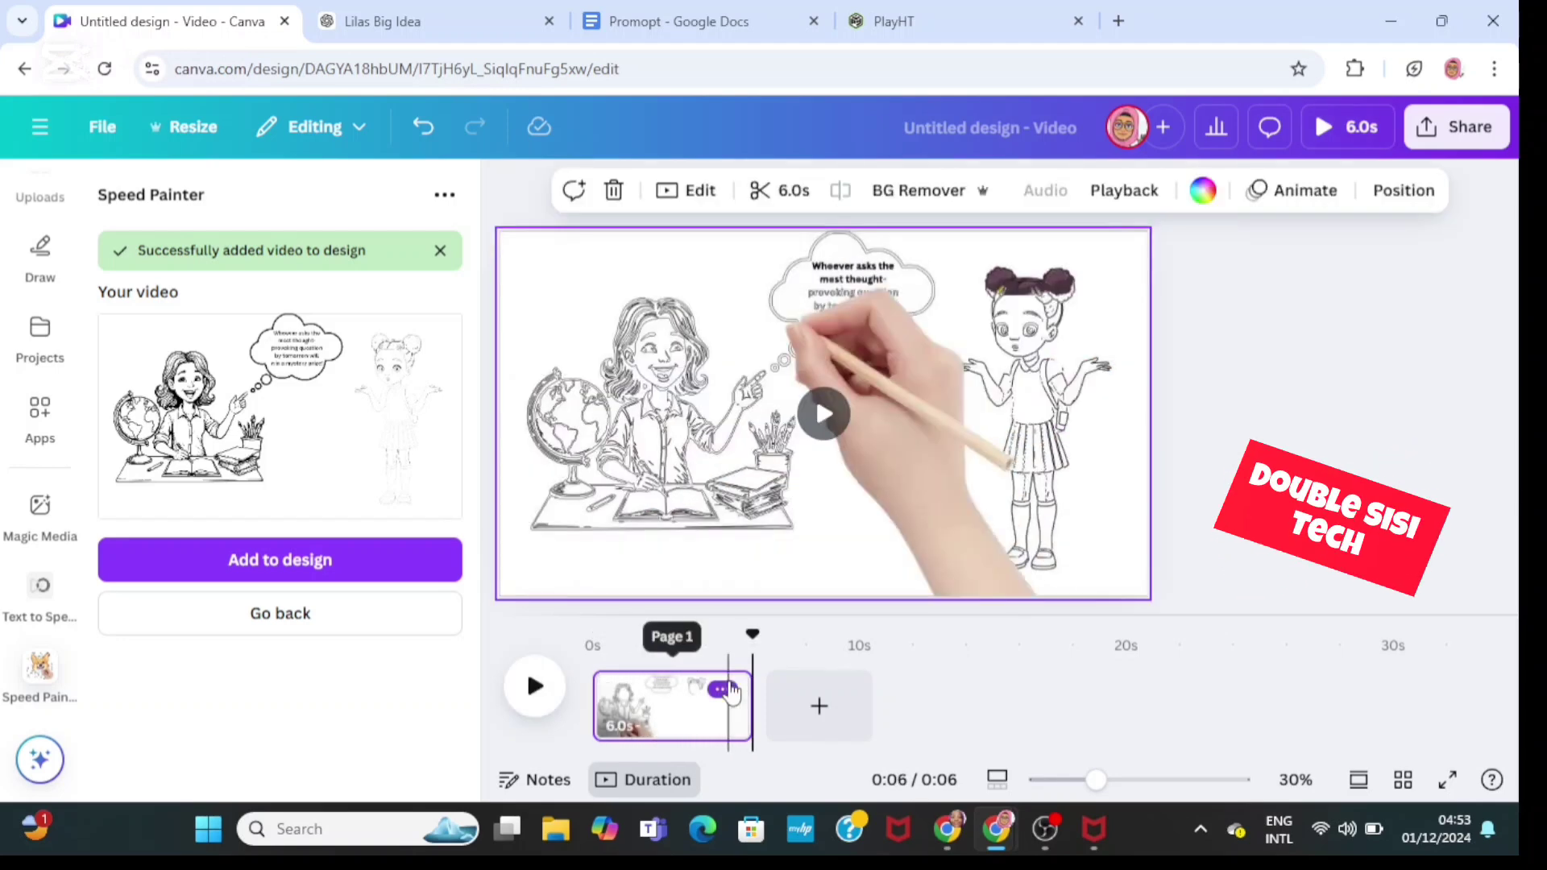
{"action": "left_click", "coordinate": [819, 705]}
Replace 1.png with 2.png in Speed Painter and generate its sketch video
{"action": "left_click", "coordinate": [321, 622]}
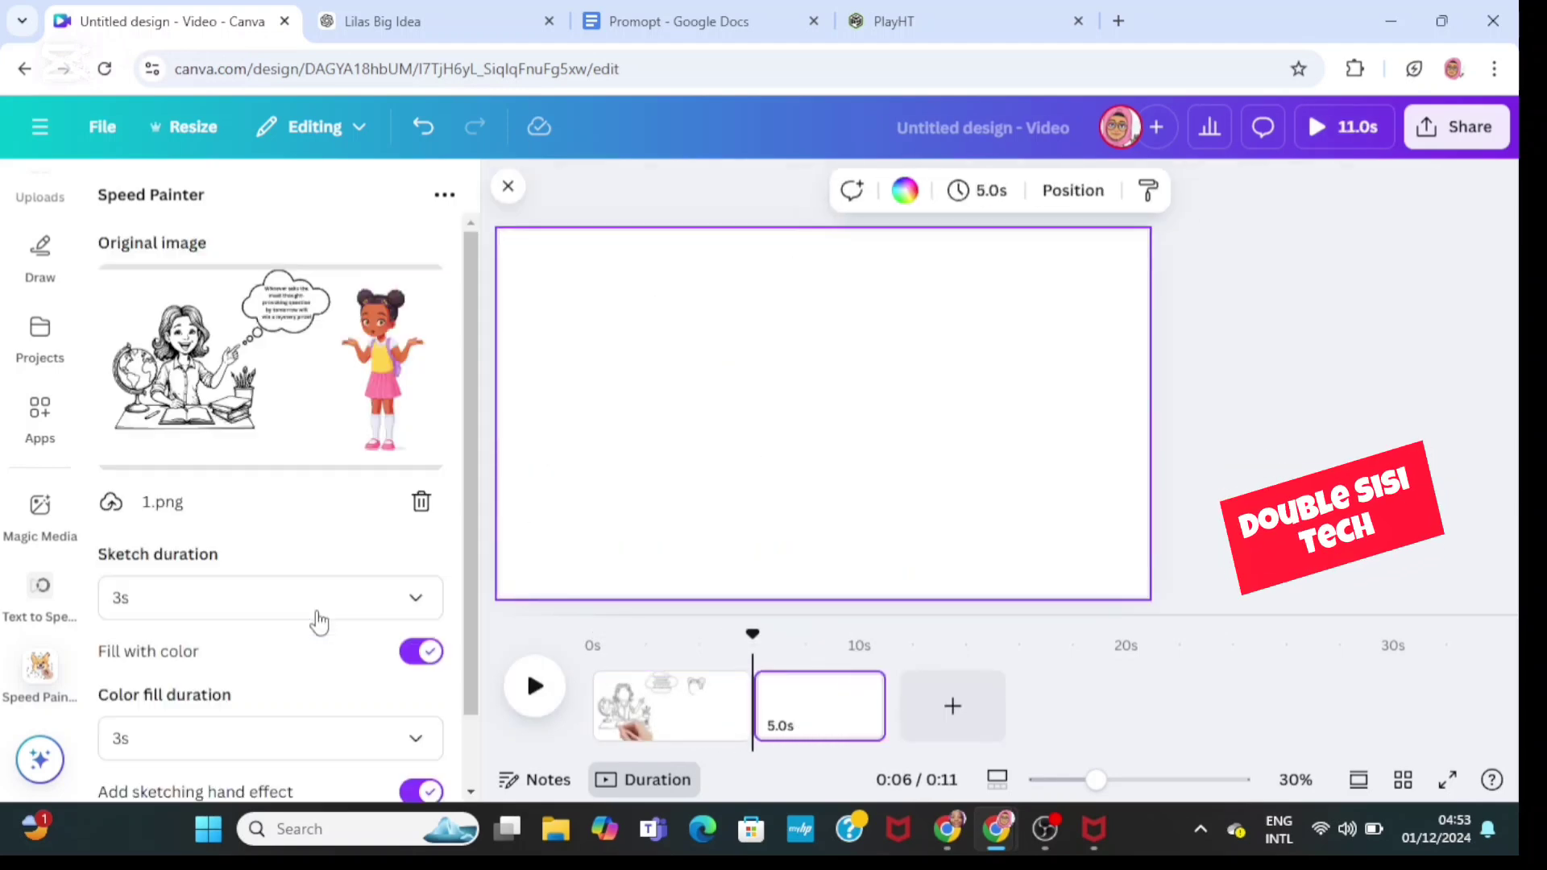
{"action": "left_click", "coordinate": [421, 497]}
{"action": "left_click", "coordinate": [277, 349]}
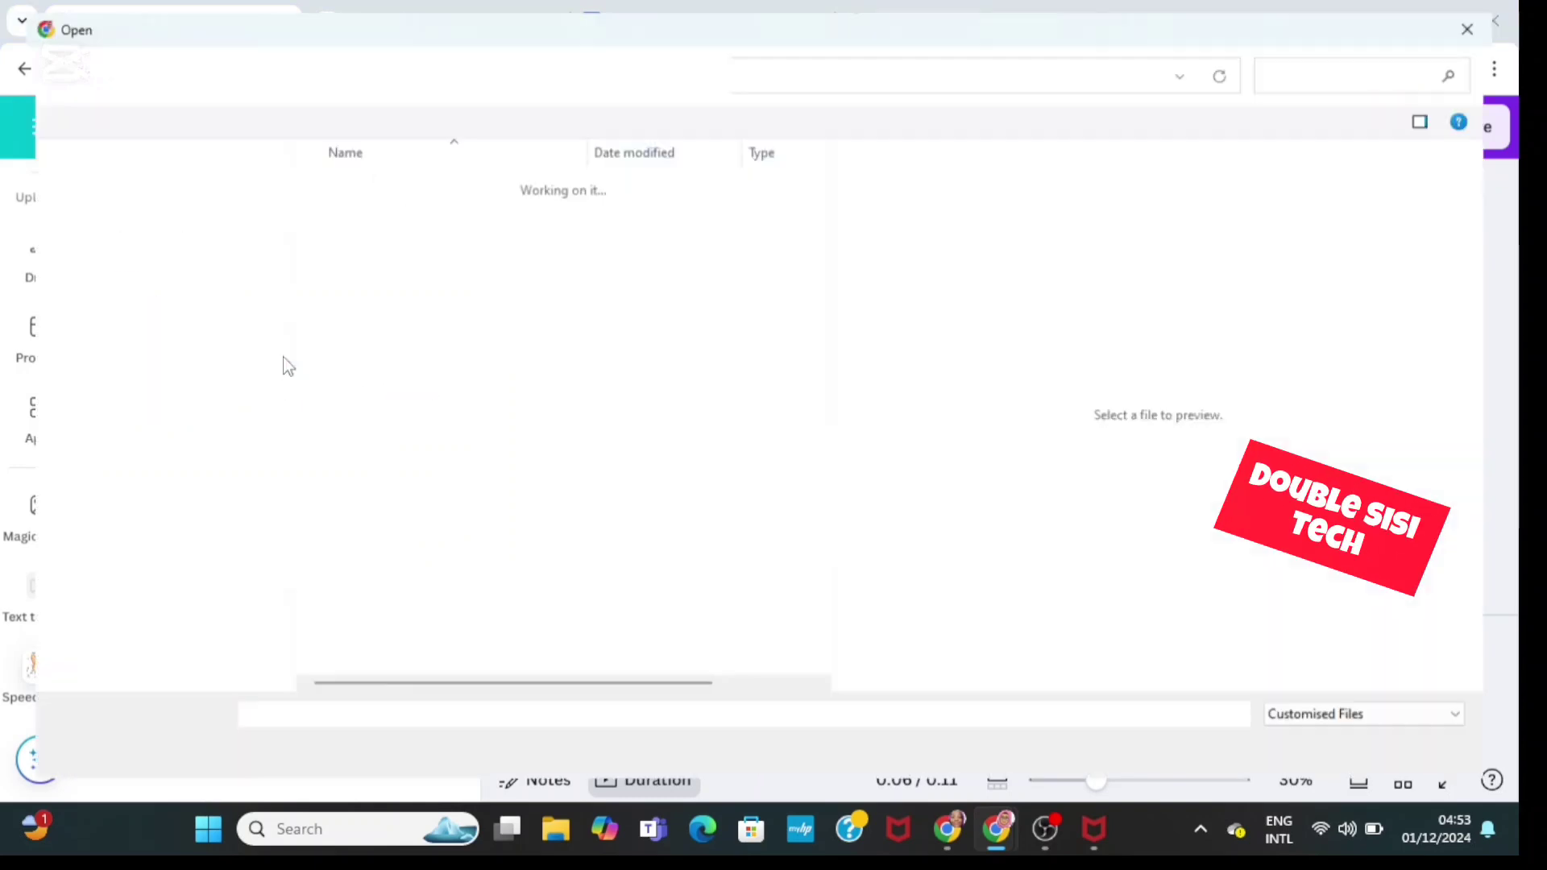
{"action": "left_click", "coordinate": [333, 246]}
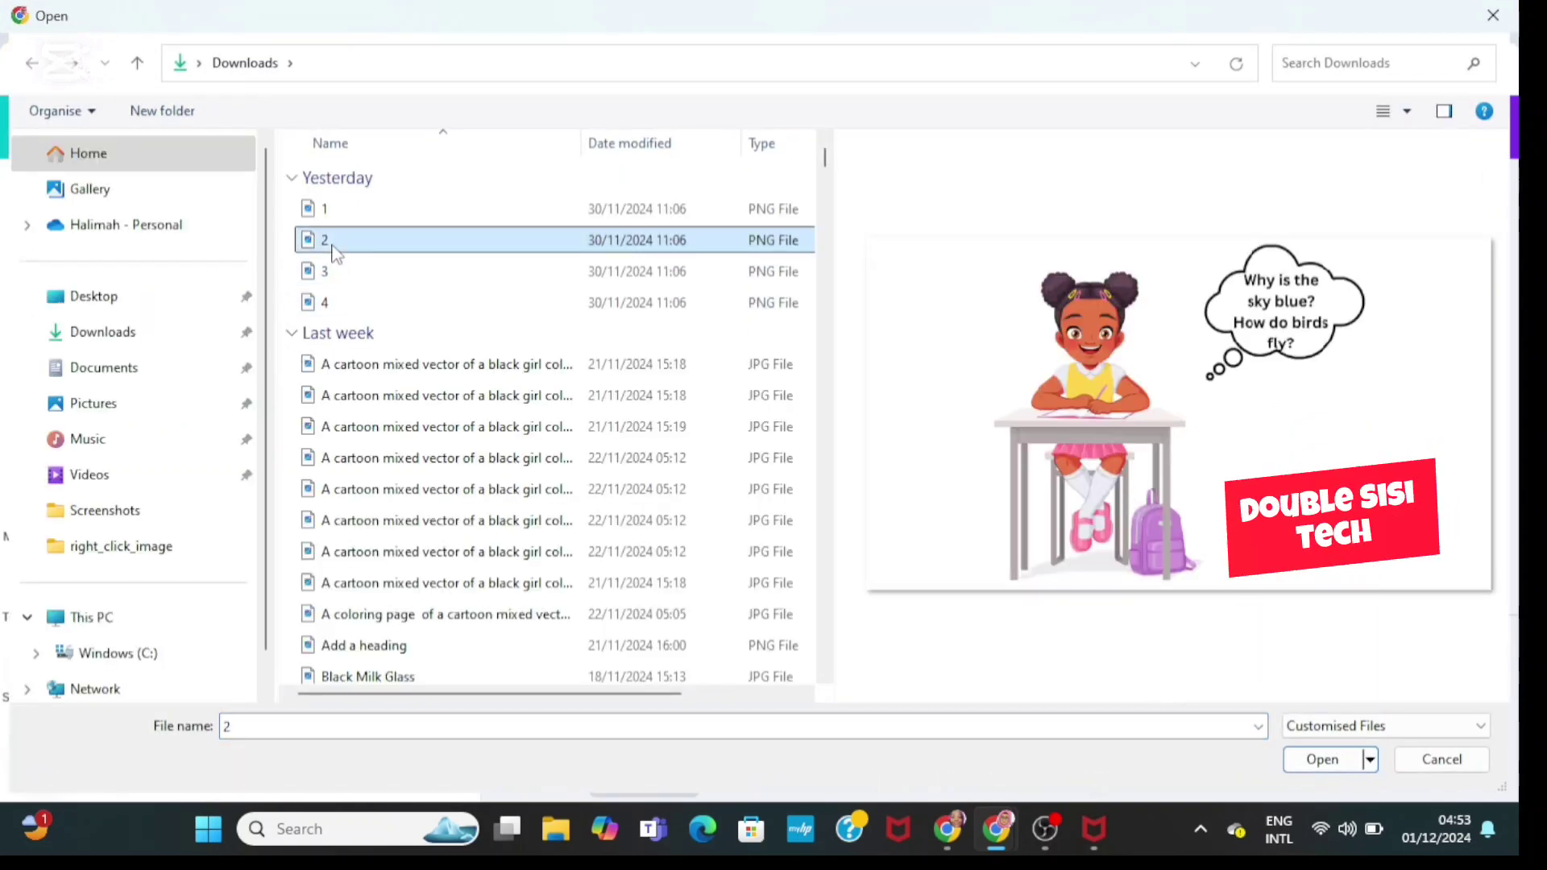
{"action": "left_click", "coordinate": [1322, 760]}
{"action": "scroll", "coordinate": [452, 518], "scroll_direction": "down", "scroll_amount": 1}
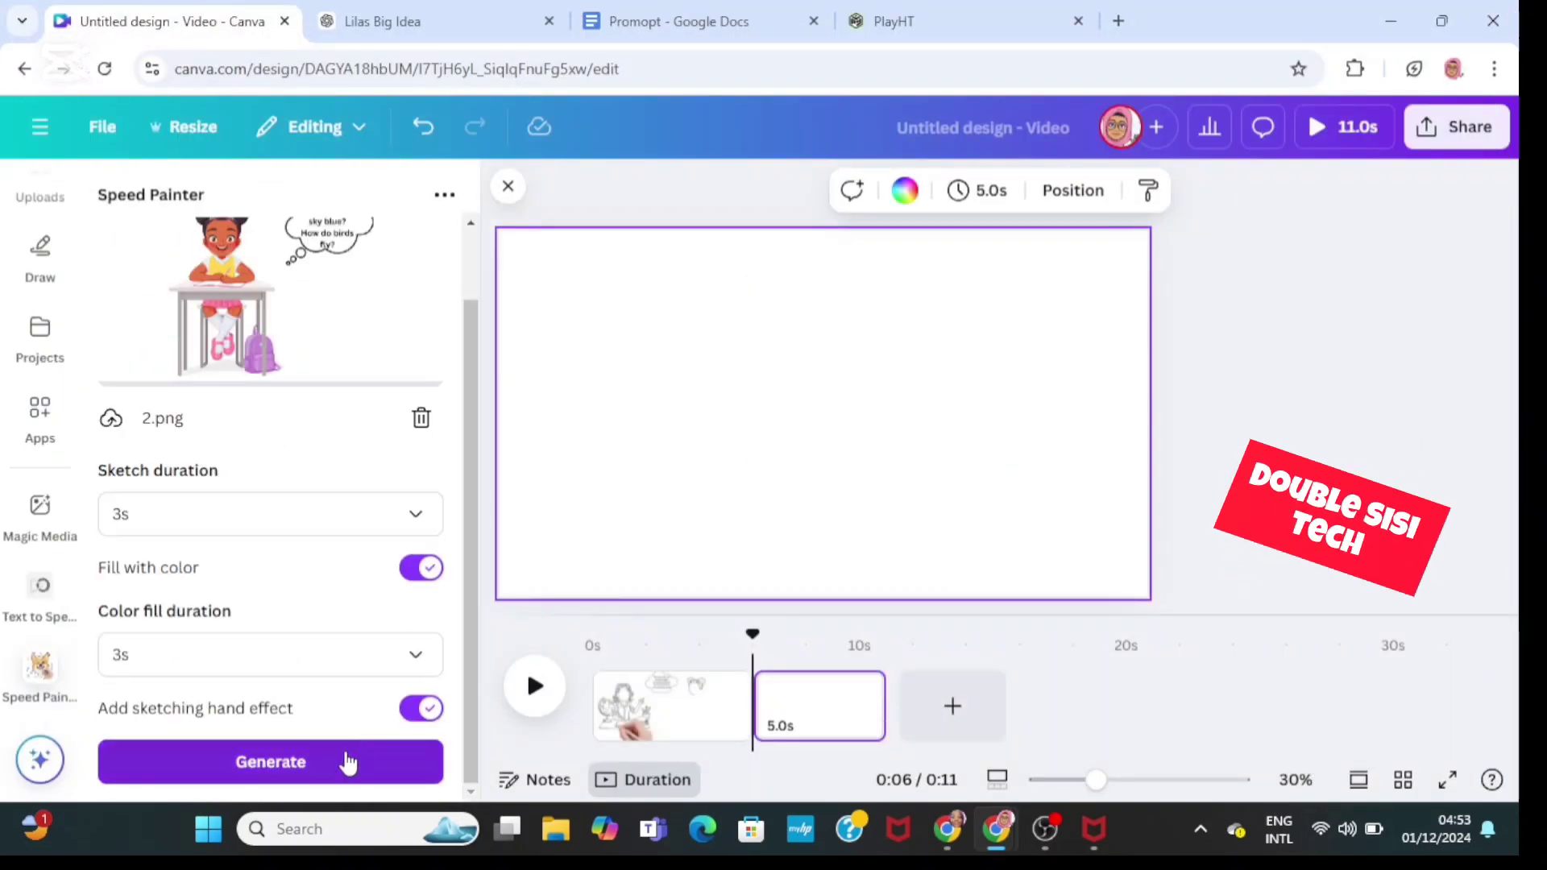
{"action": "left_click", "coordinate": [240, 764]}
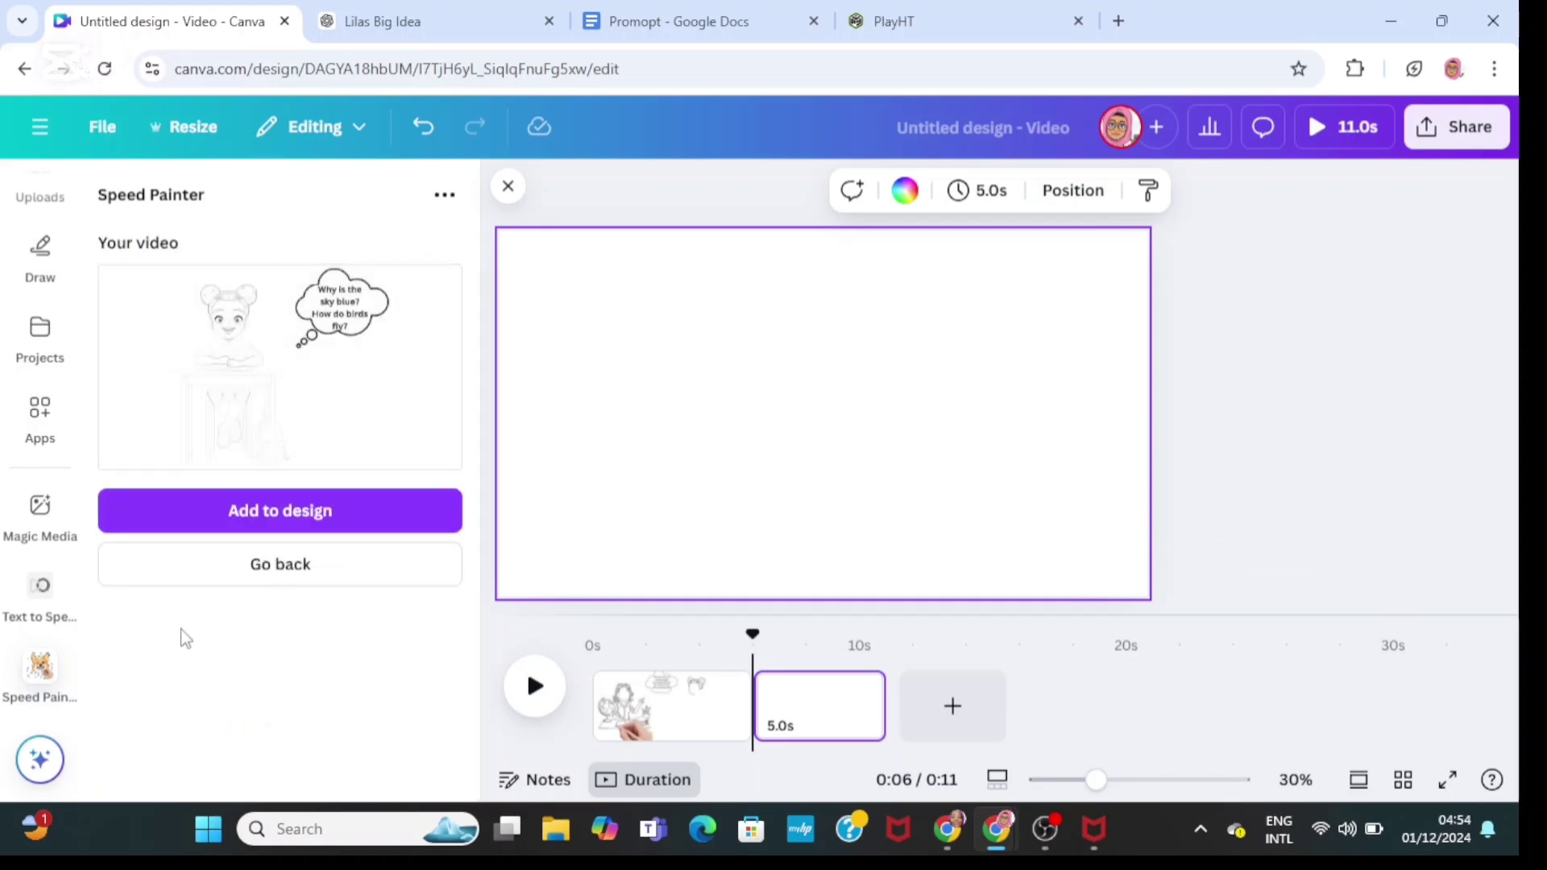
Set the 2.png sketch video as page 2's background, preview it, and add a blank third page
{"action": "left_click", "coordinate": [220, 514]}
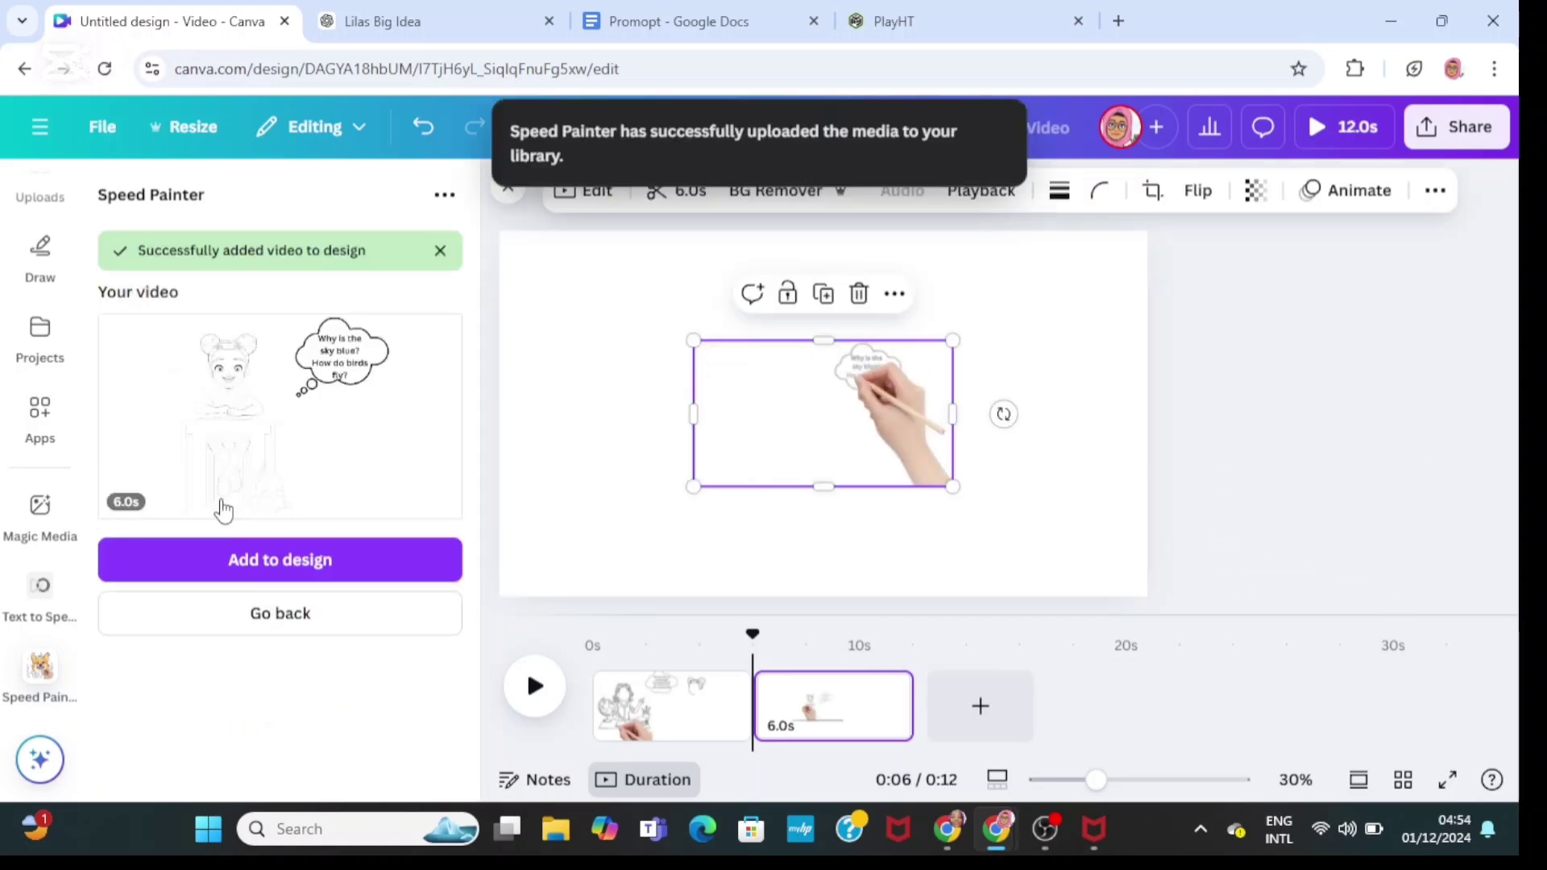
{"action": "right_click", "coordinate": [925, 417]}
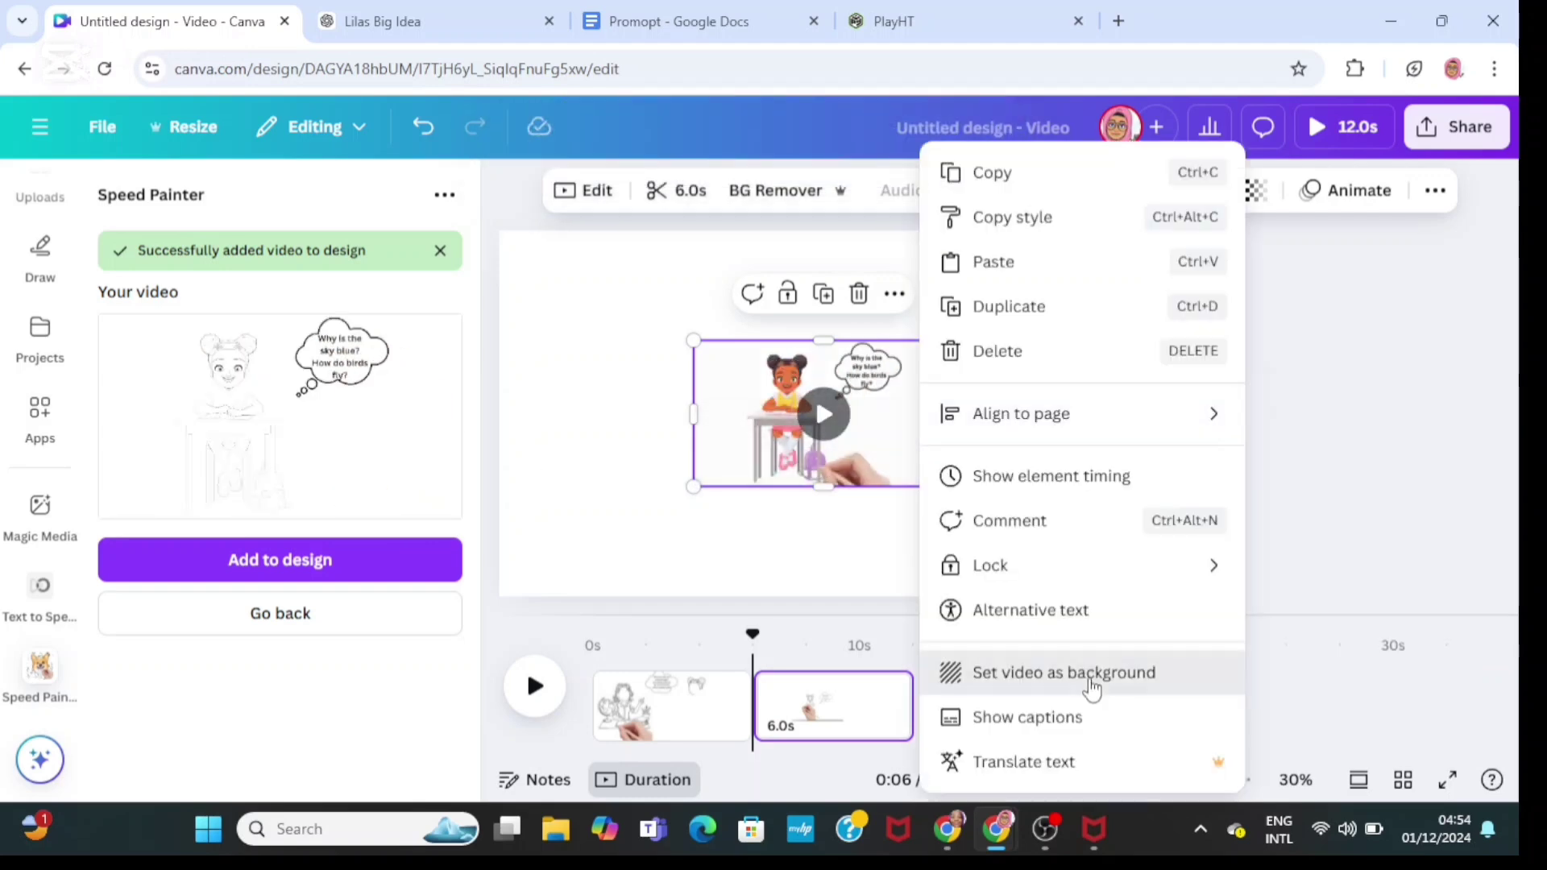
{"action": "left_click", "coordinate": [1092, 684]}
{"action": "left_click", "coordinate": [535, 686]}
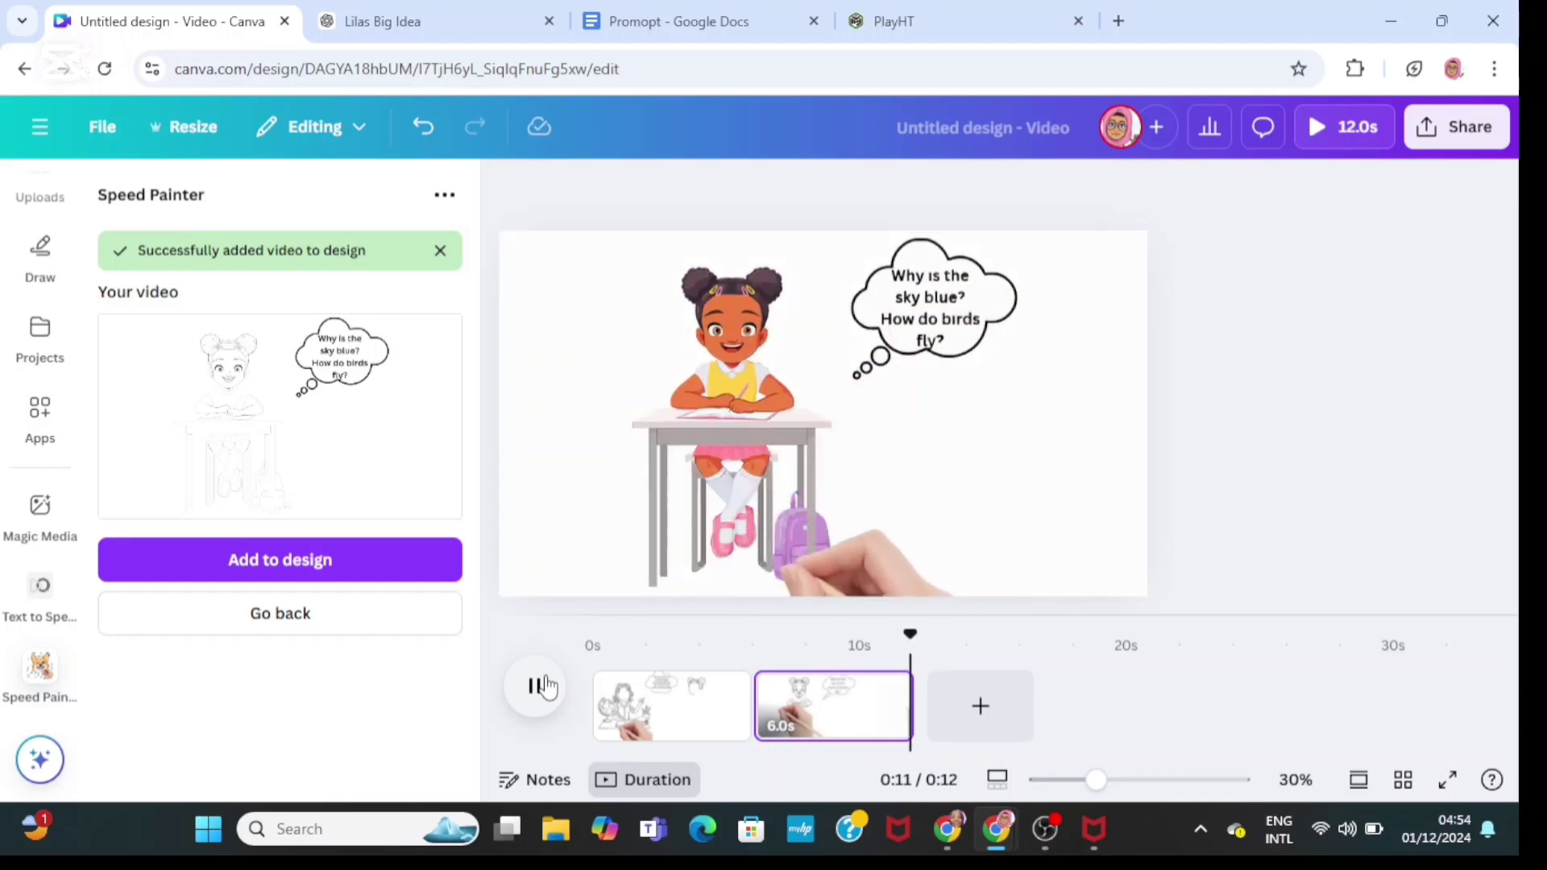
{"action": "left_click", "coordinate": [972, 706]}
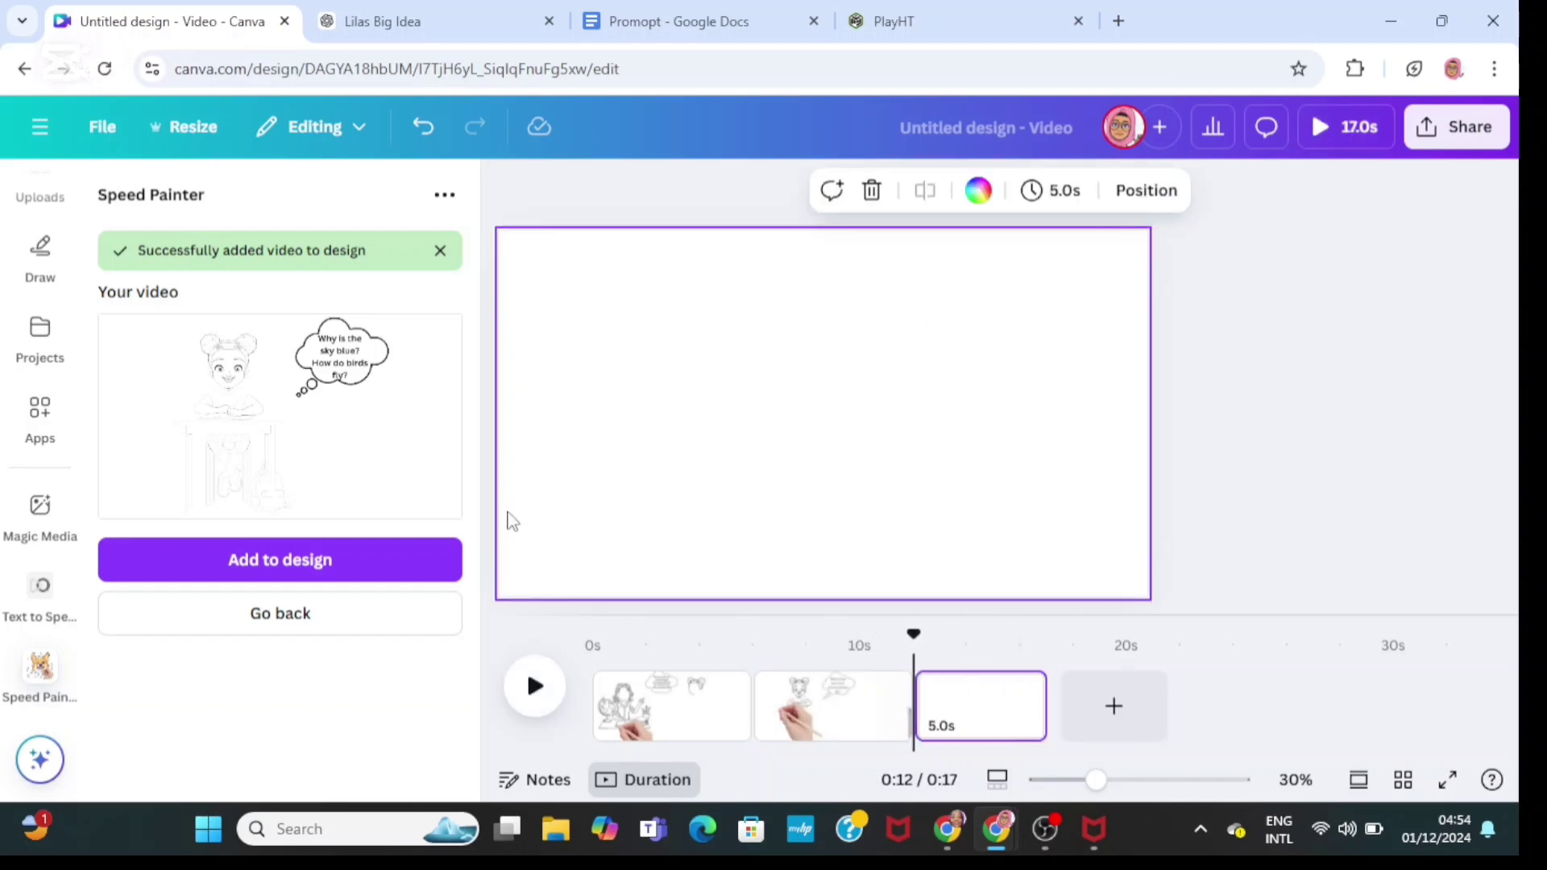
Replace 2.png with 3.png in Speed Painter and generate the speed painting video
{"action": "left_click", "coordinate": [352, 631]}
{"action": "left_click", "coordinate": [421, 504]}
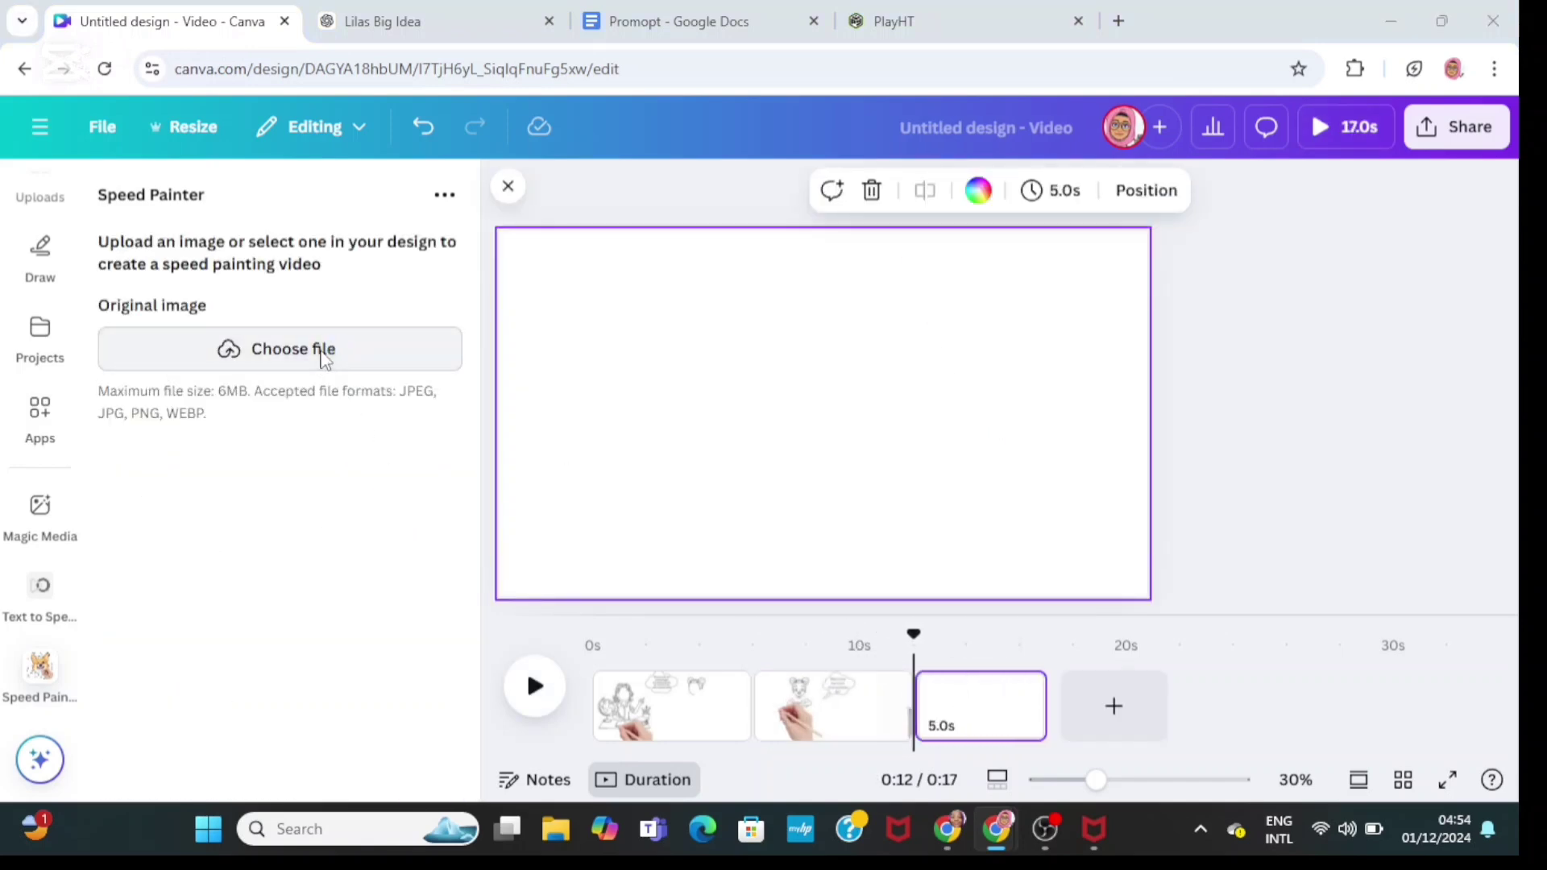
{"action": "left_click", "coordinate": [321, 352]}
{"action": "left_click", "coordinate": [361, 273]}
{"action": "left_click", "coordinate": [1300, 759]}
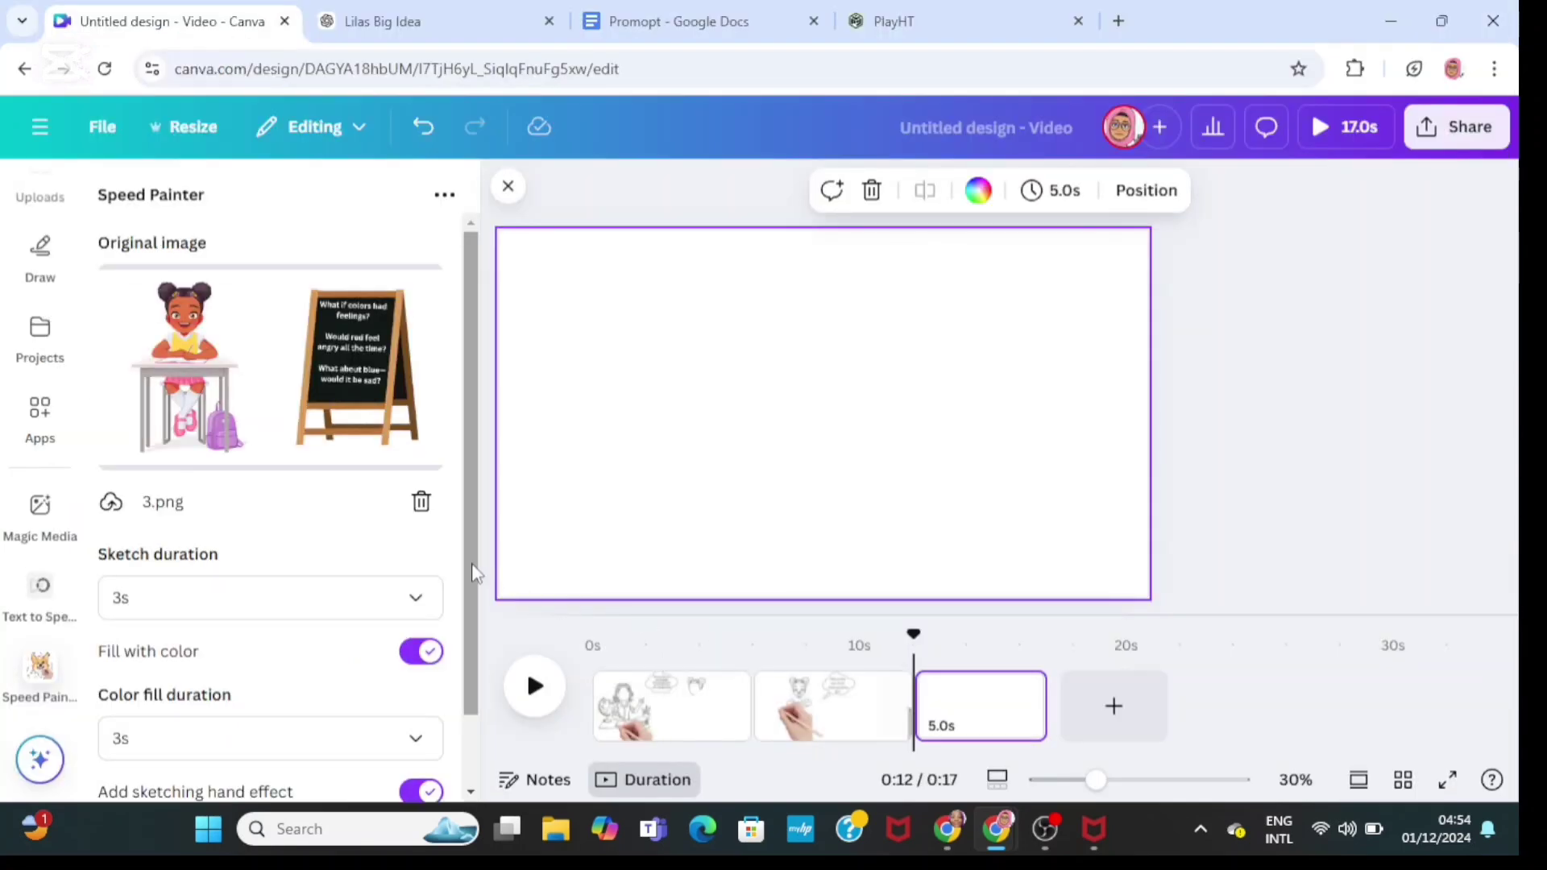
{"action": "scroll", "coordinate": [466, 693], "scroll_direction": "down", "scroll_amount": 1}
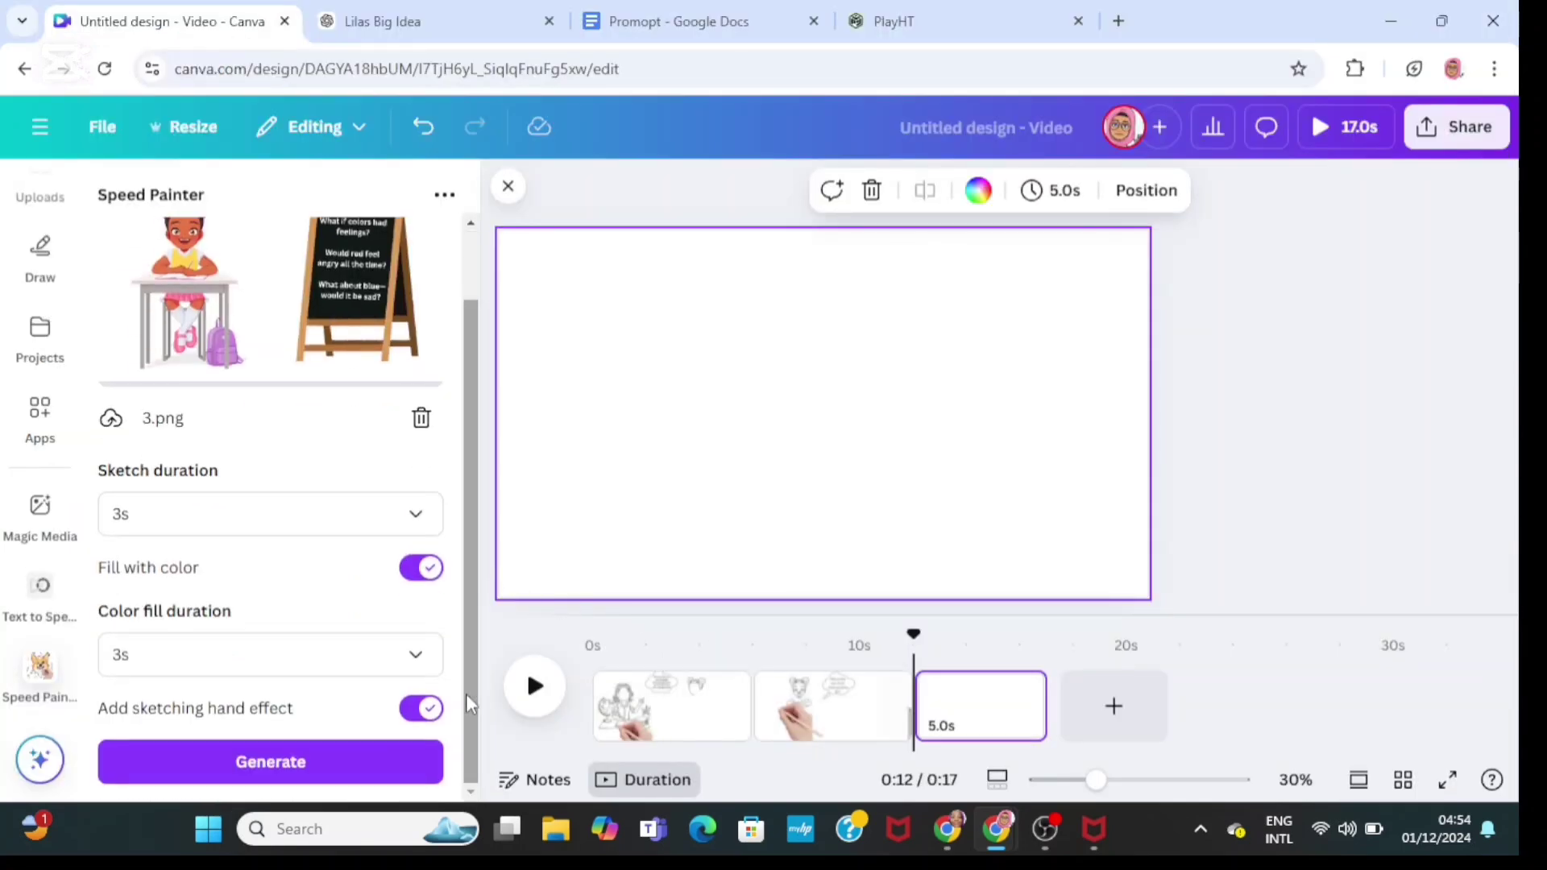
{"action": "left_click", "coordinate": [219, 766]}
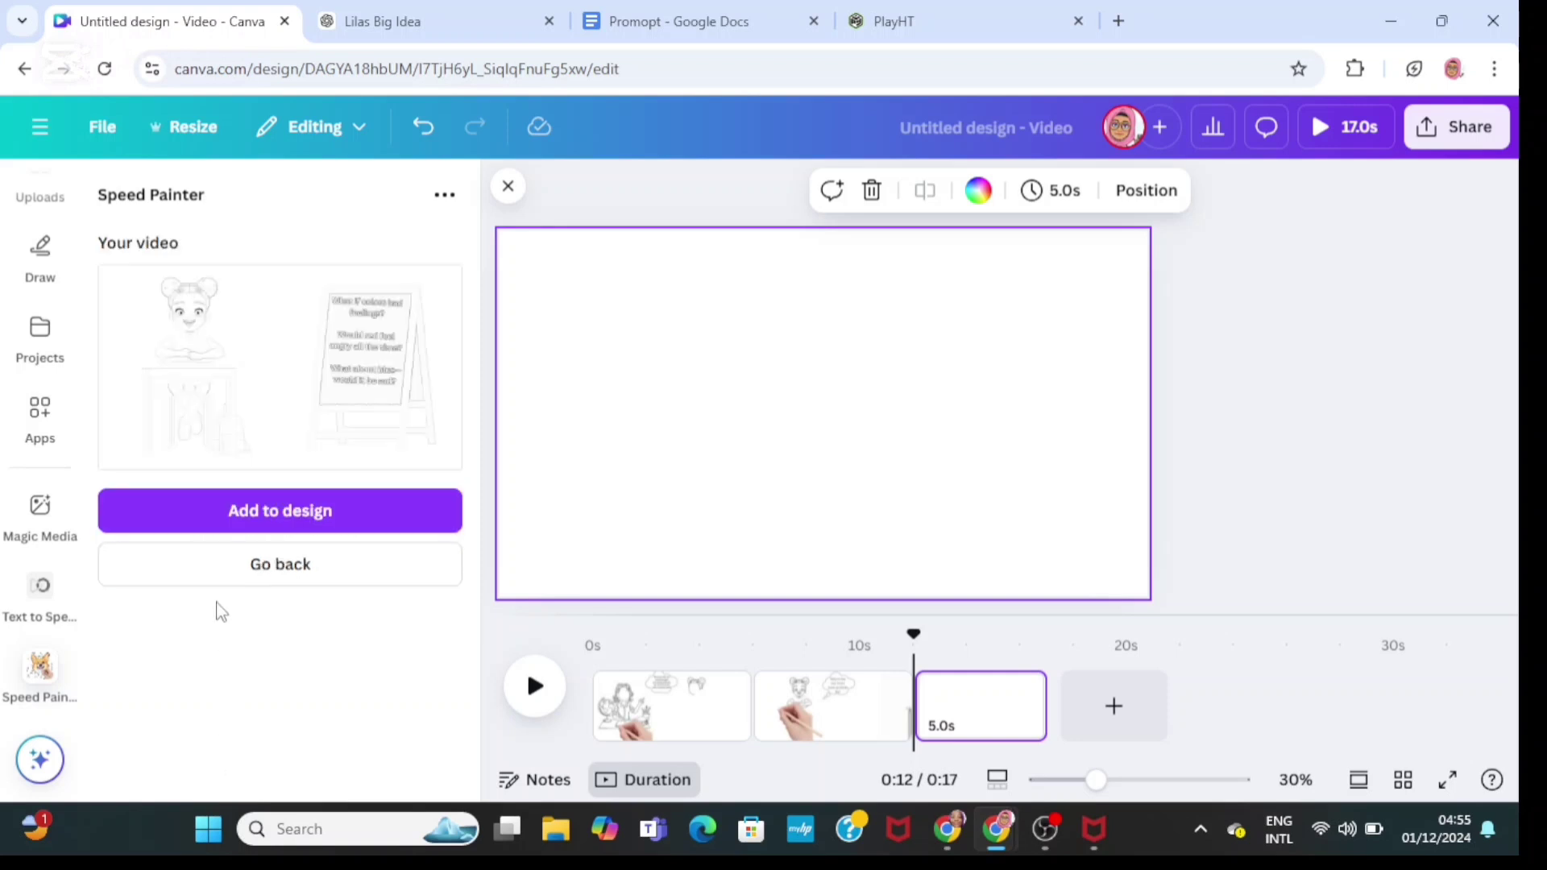
Set the 3.png sketch video as page 3's background, preview it, and add a fourth page
{"action": "left_click", "coordinate": [221, 518]}
{"action": "right_click", "coordinate": [867, 379]}
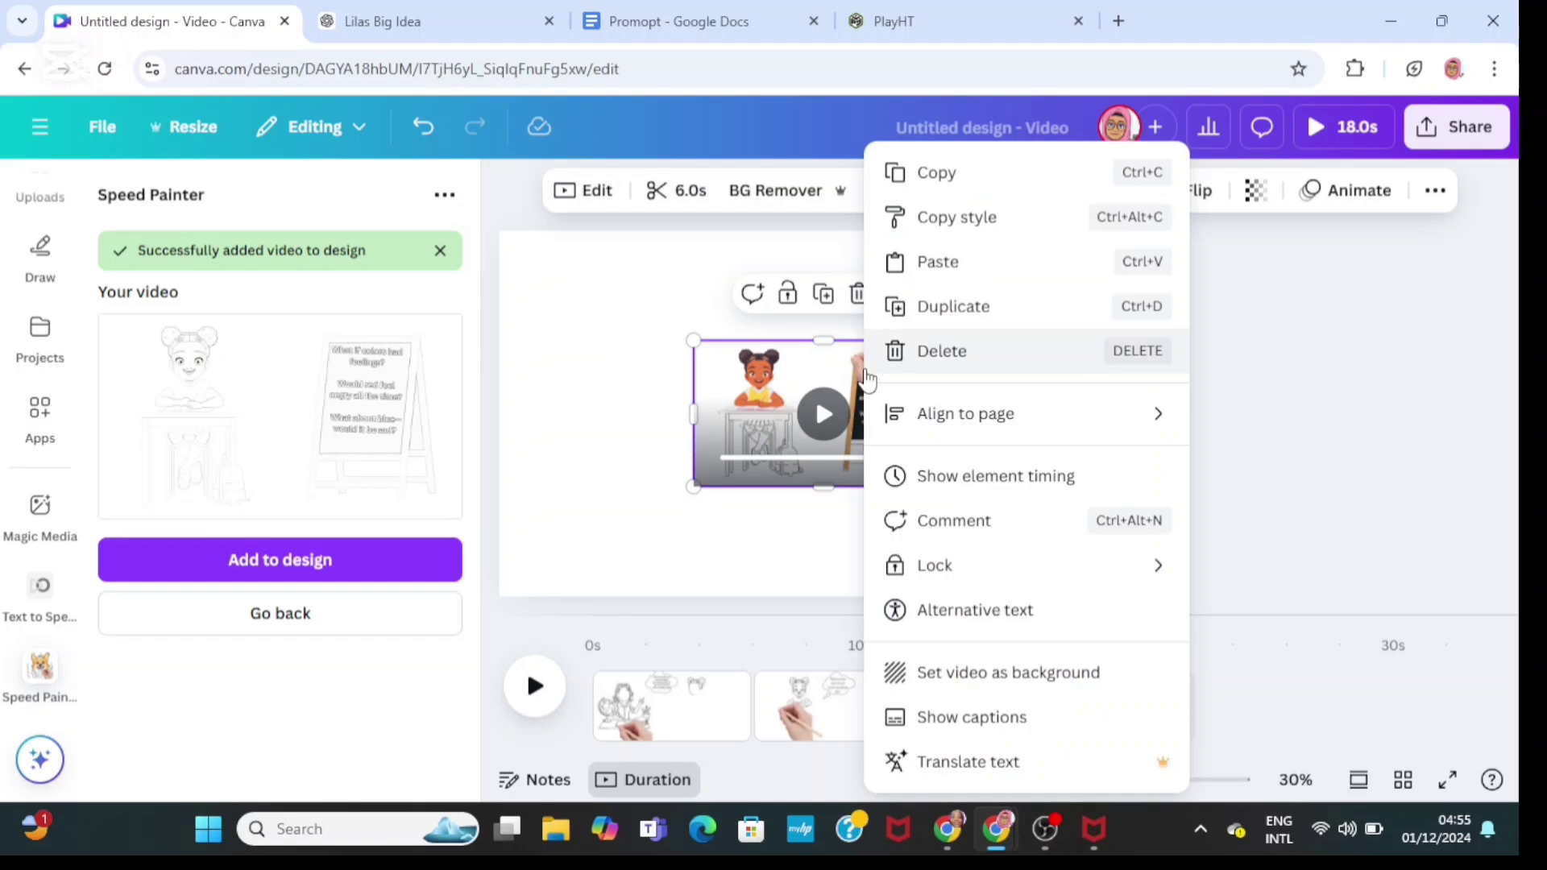
{"action": "left_click", "coordinate": [987, 674]}
{"action": "left_click", "coordinate": [534, 686]}
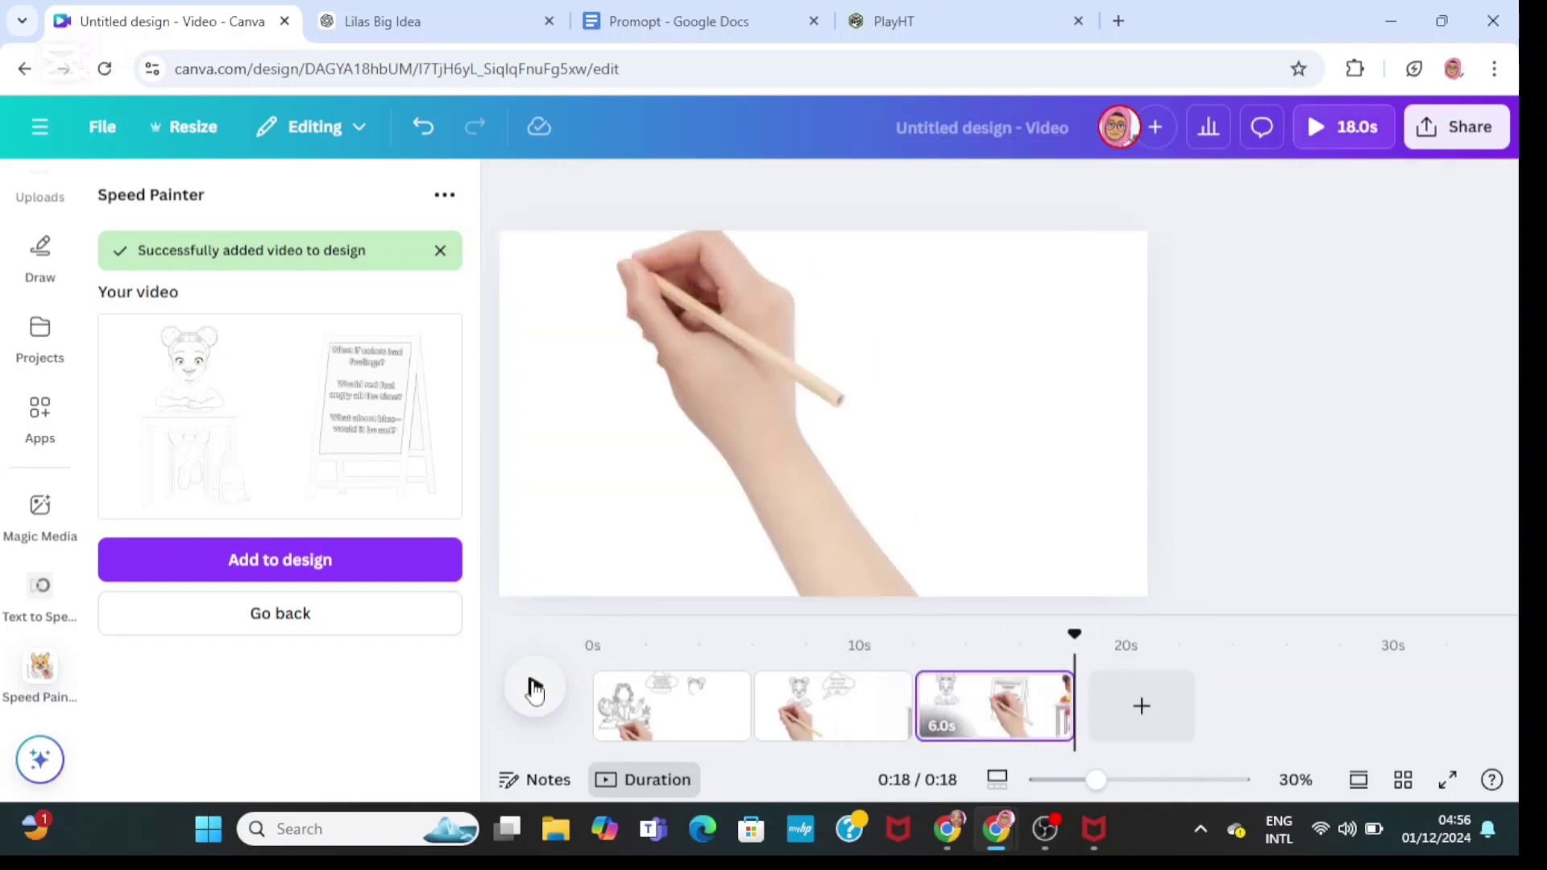
{"action": "left_click", "coordinate": [1156, 714]}
Replace 3.png with 4.png in Speed Painter and generate the speed painting video
{"action": "left_click", "coordinate": [301, 622]}
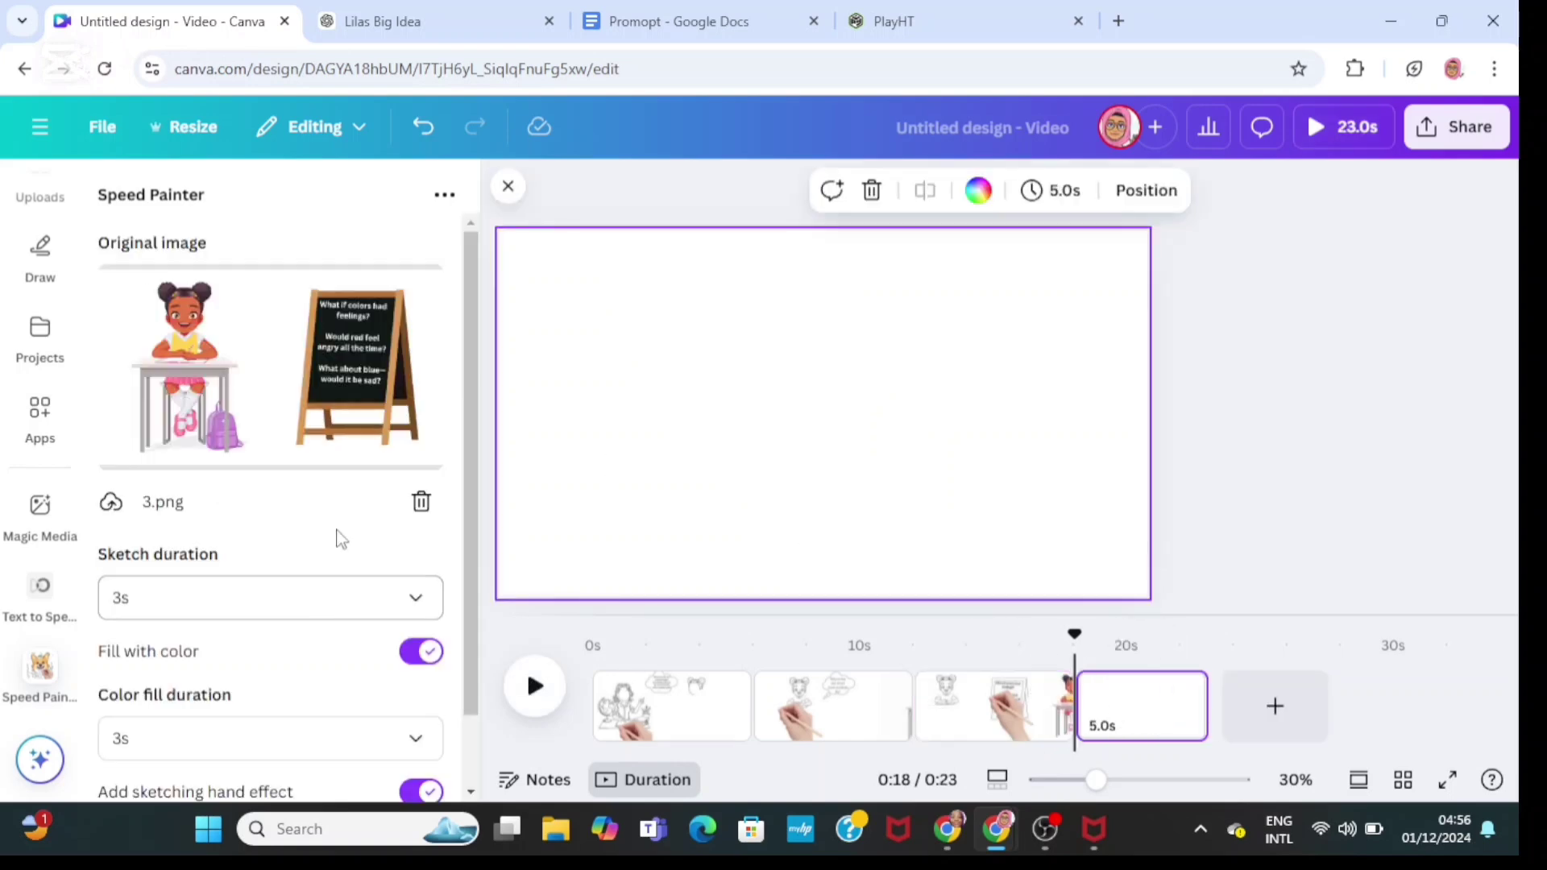
{"action": "left_click", "coordinate": [418, 500]}
{"action": "left_click", "coordinate": [271, 368]}
{"action": "left_click", "coordinate": [328, 314]}
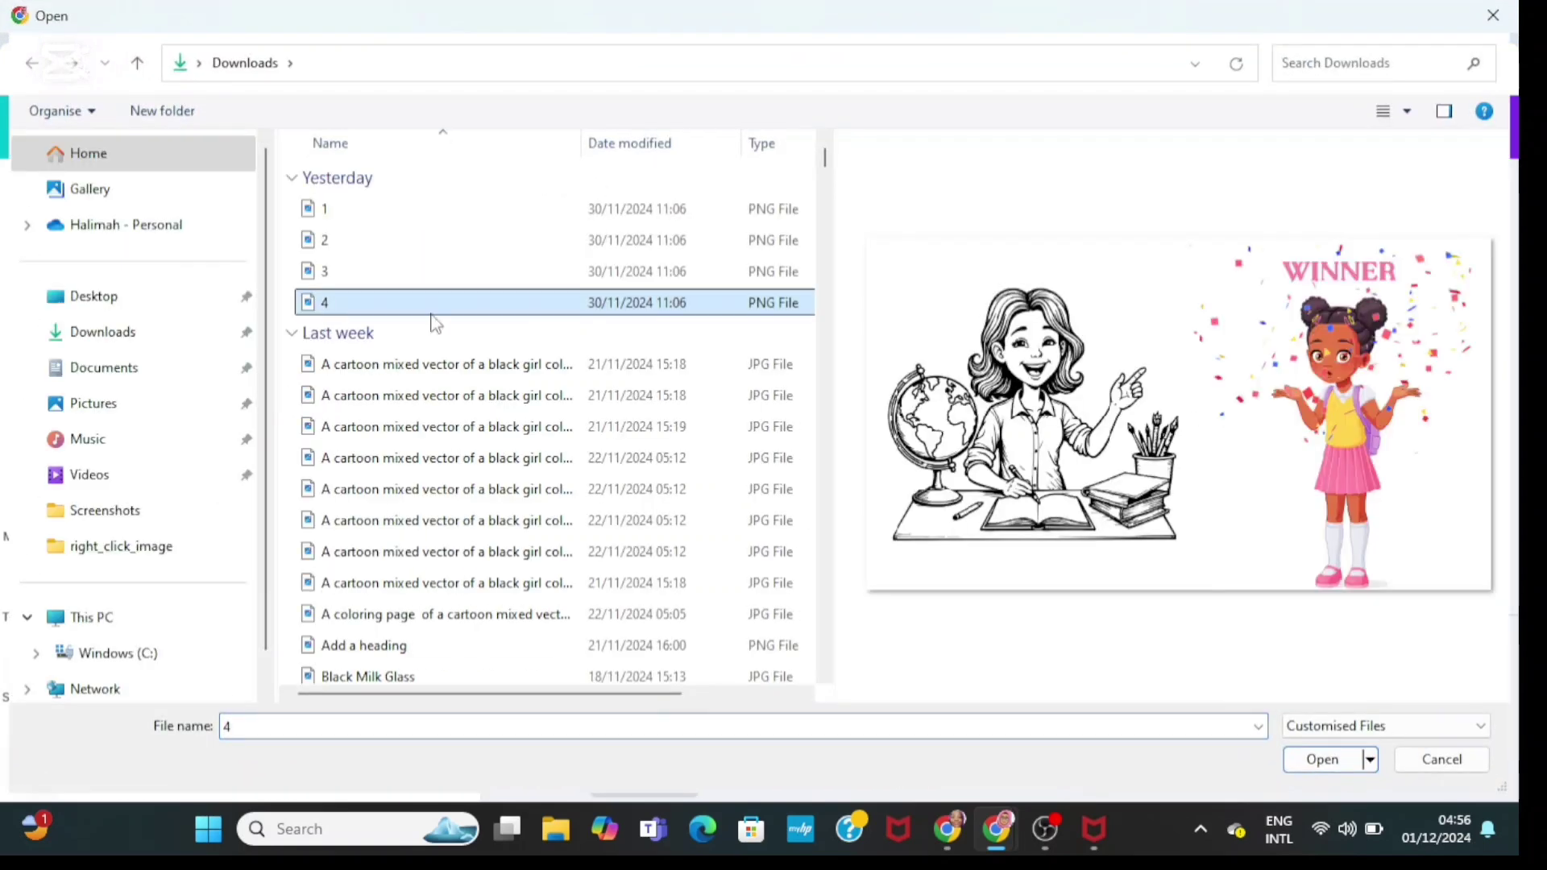
{"action": "left_click", "coordinate": [1286, 759]}
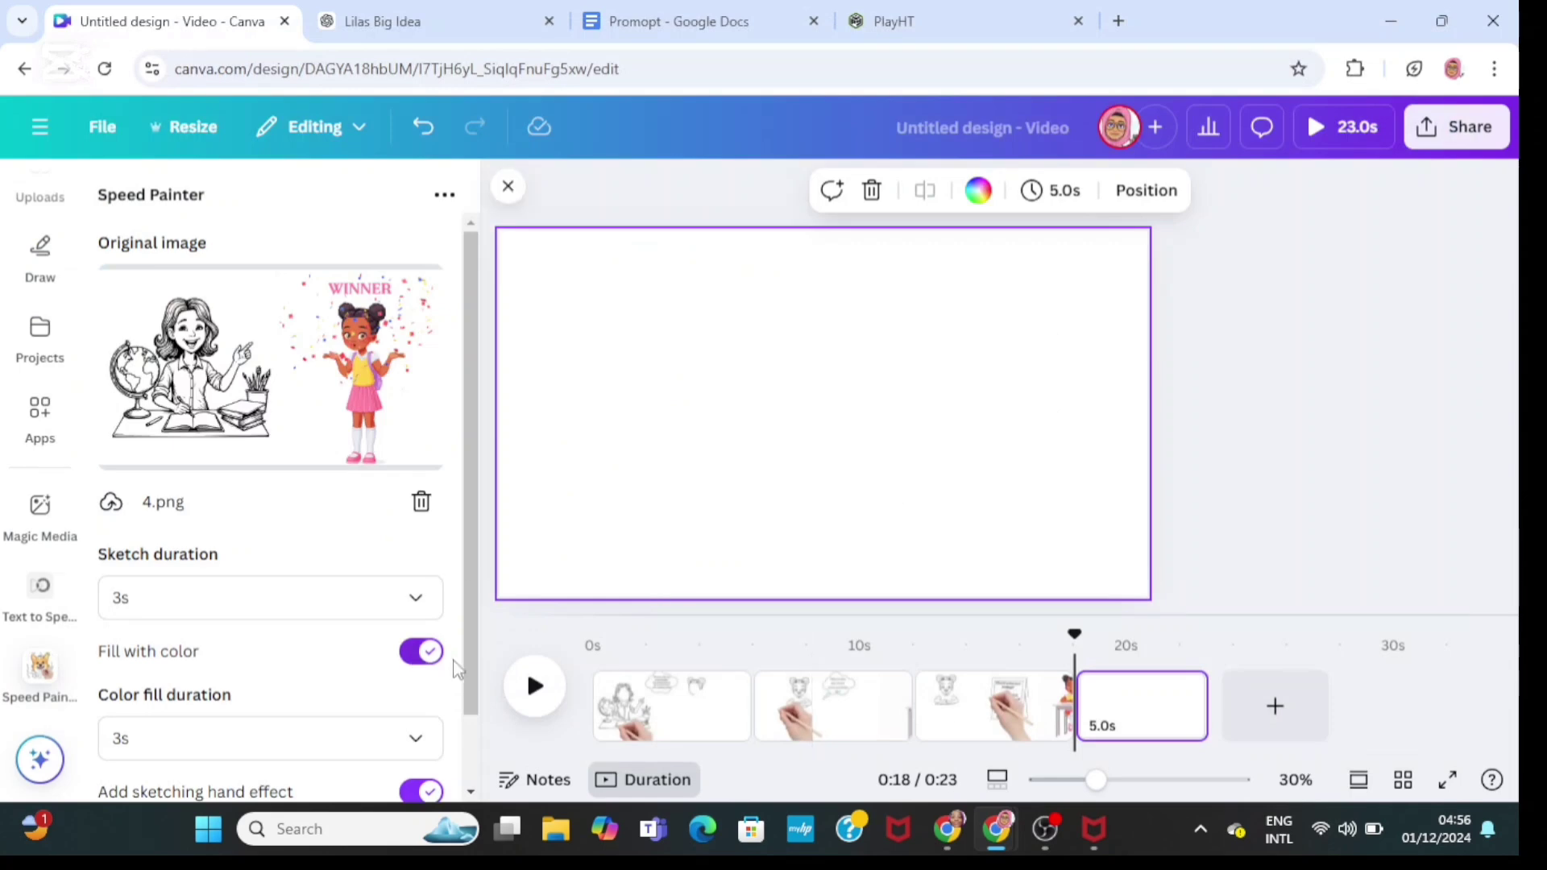
{"action": "left_click_drag", "start_coordinate": [465, 675], "coordinate": [465, 794]}
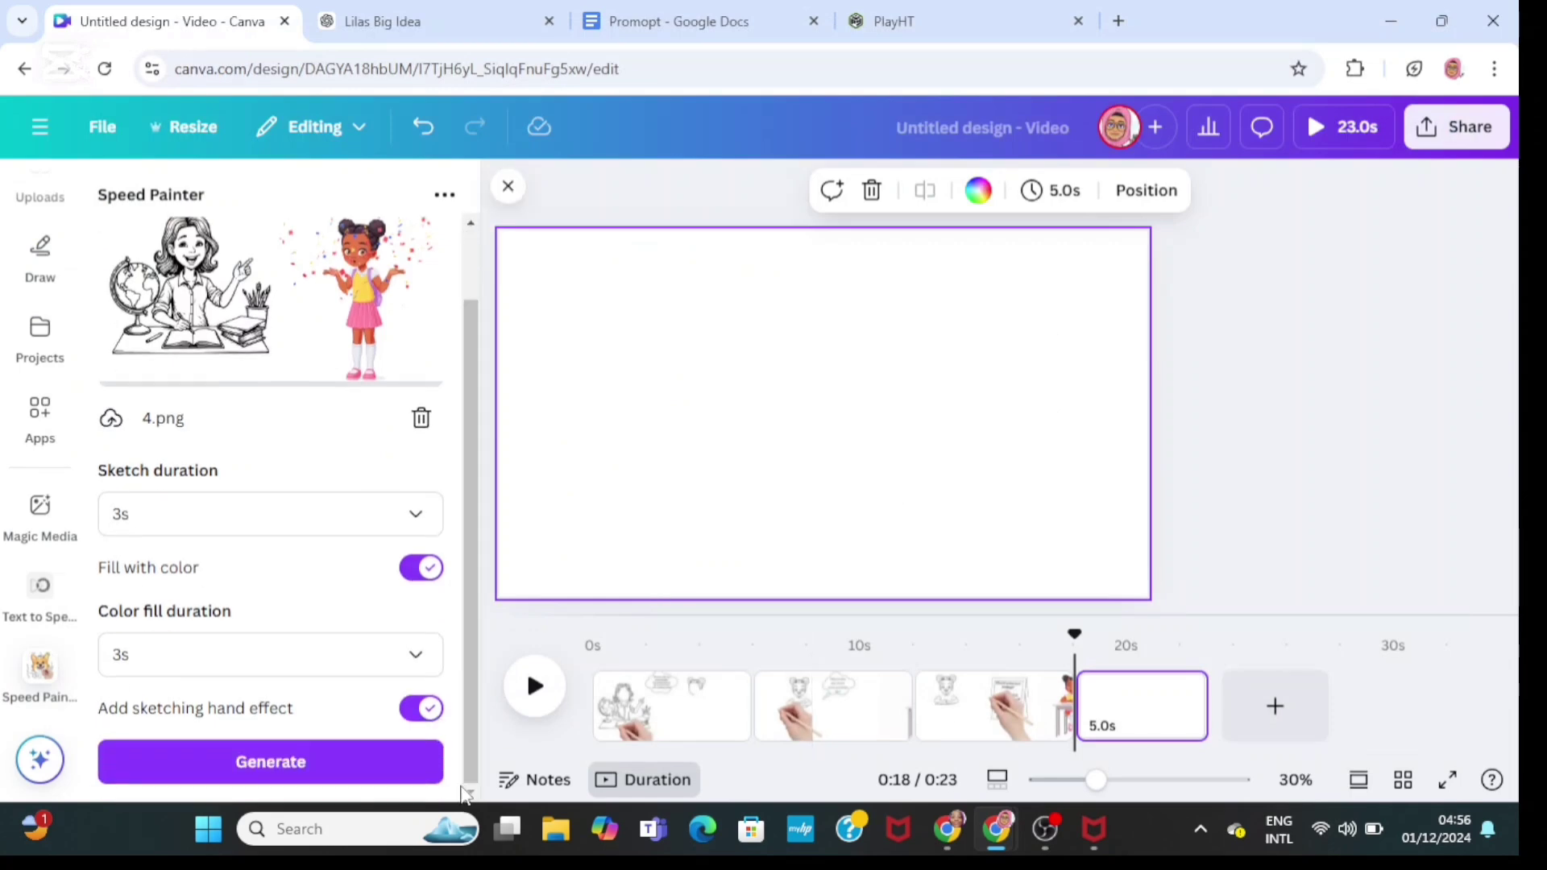
{"action": "left_click", "coordinate": [247, 773]}
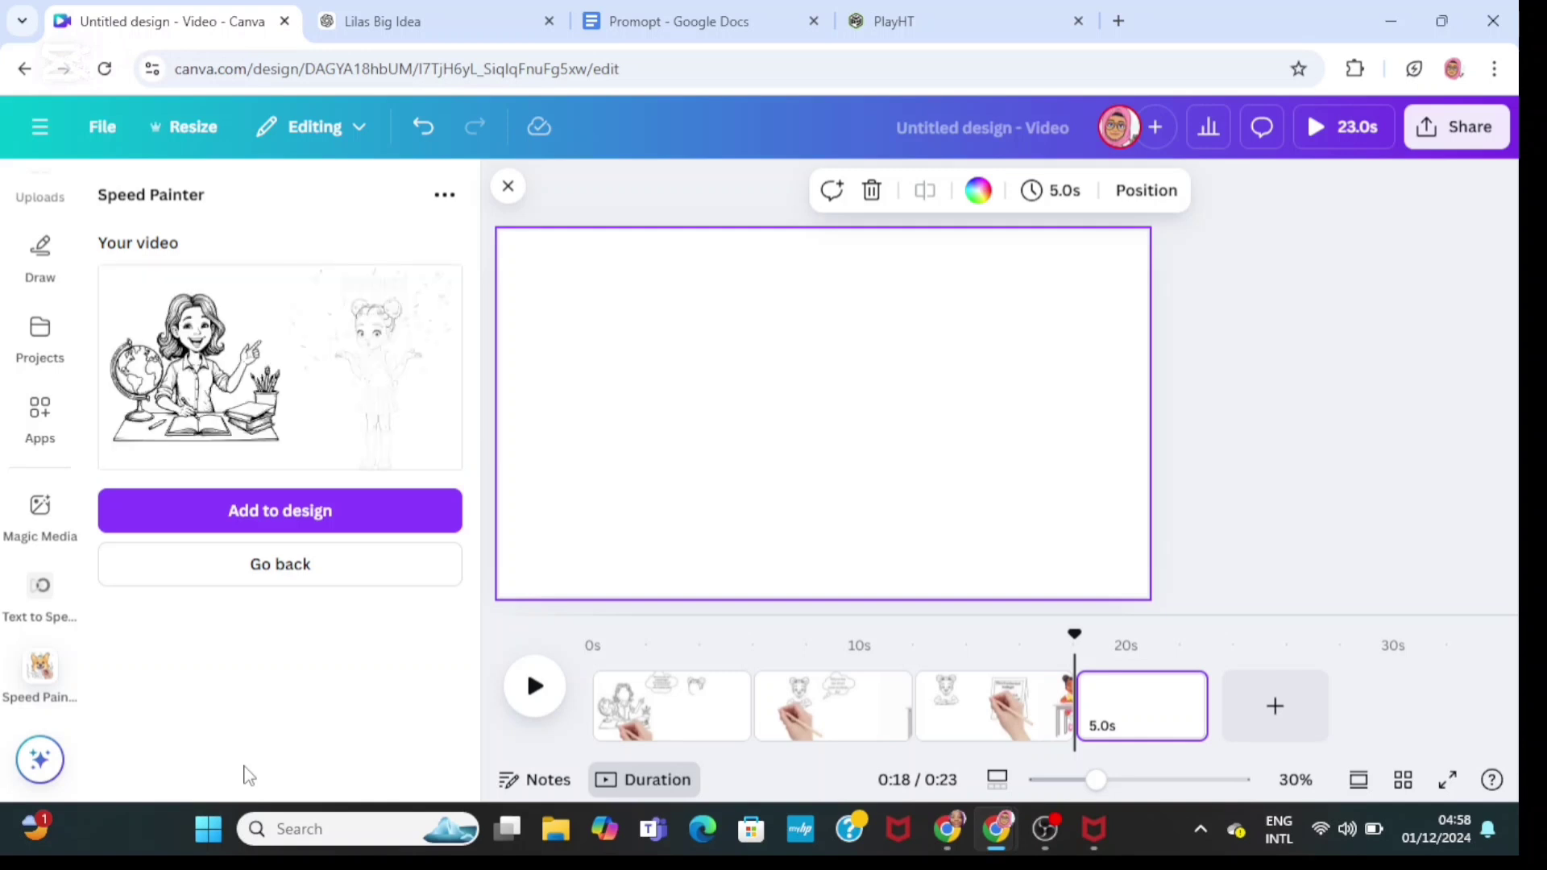
Set the 4.png sketch video as page 4's background and preview it
{"action": "left_click", "coordinate": [280, 510]}
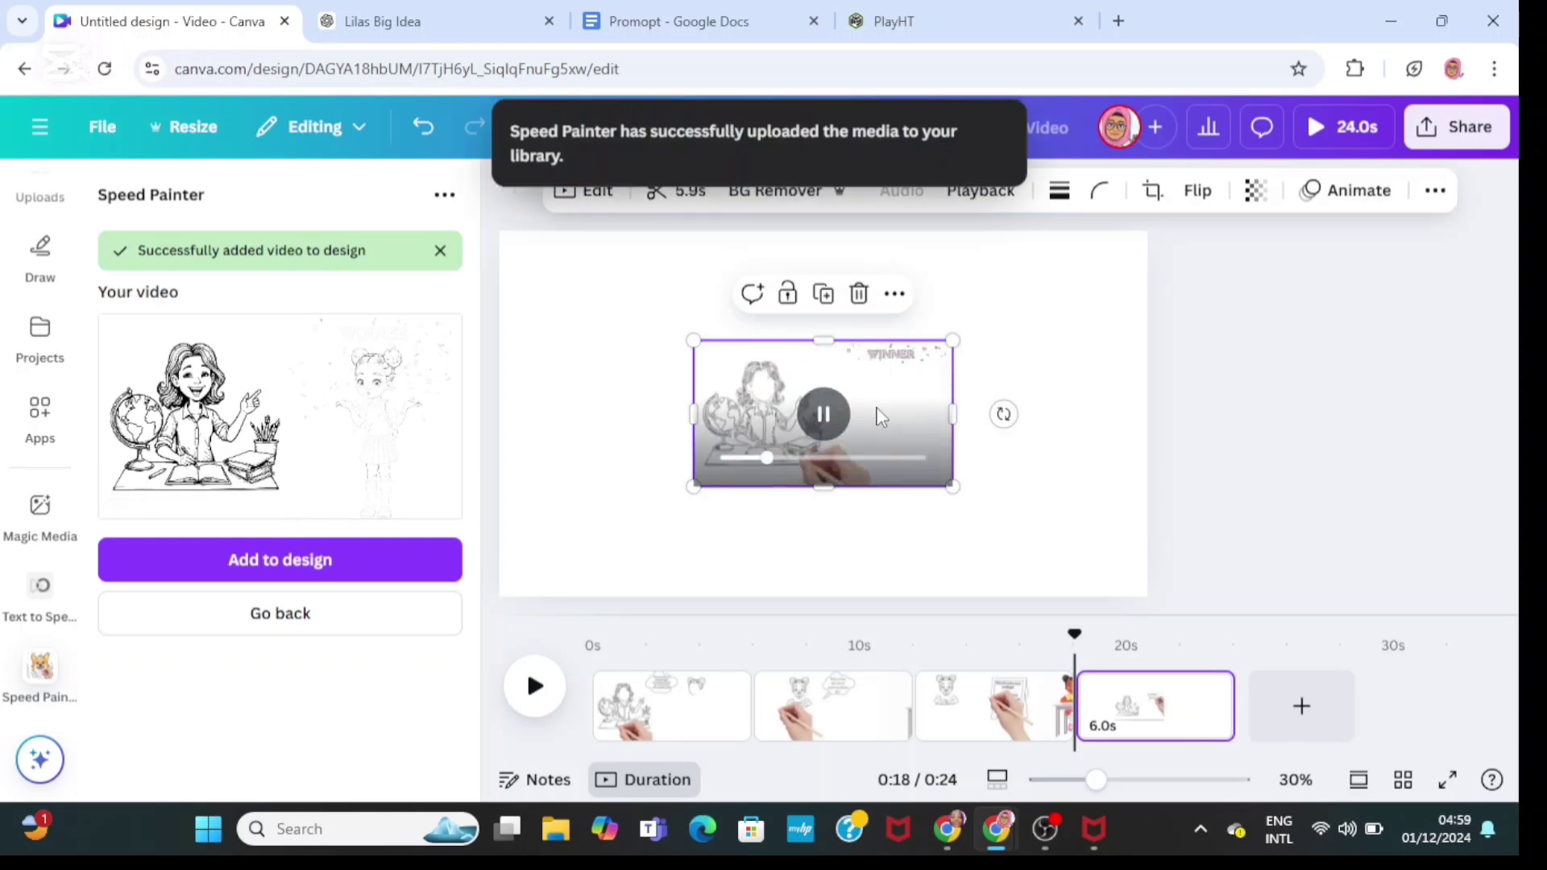
{"action": "right_click", "coordinate": [906, 413]}
{"action": "mouse_move", "coordinate": [909, 419]}
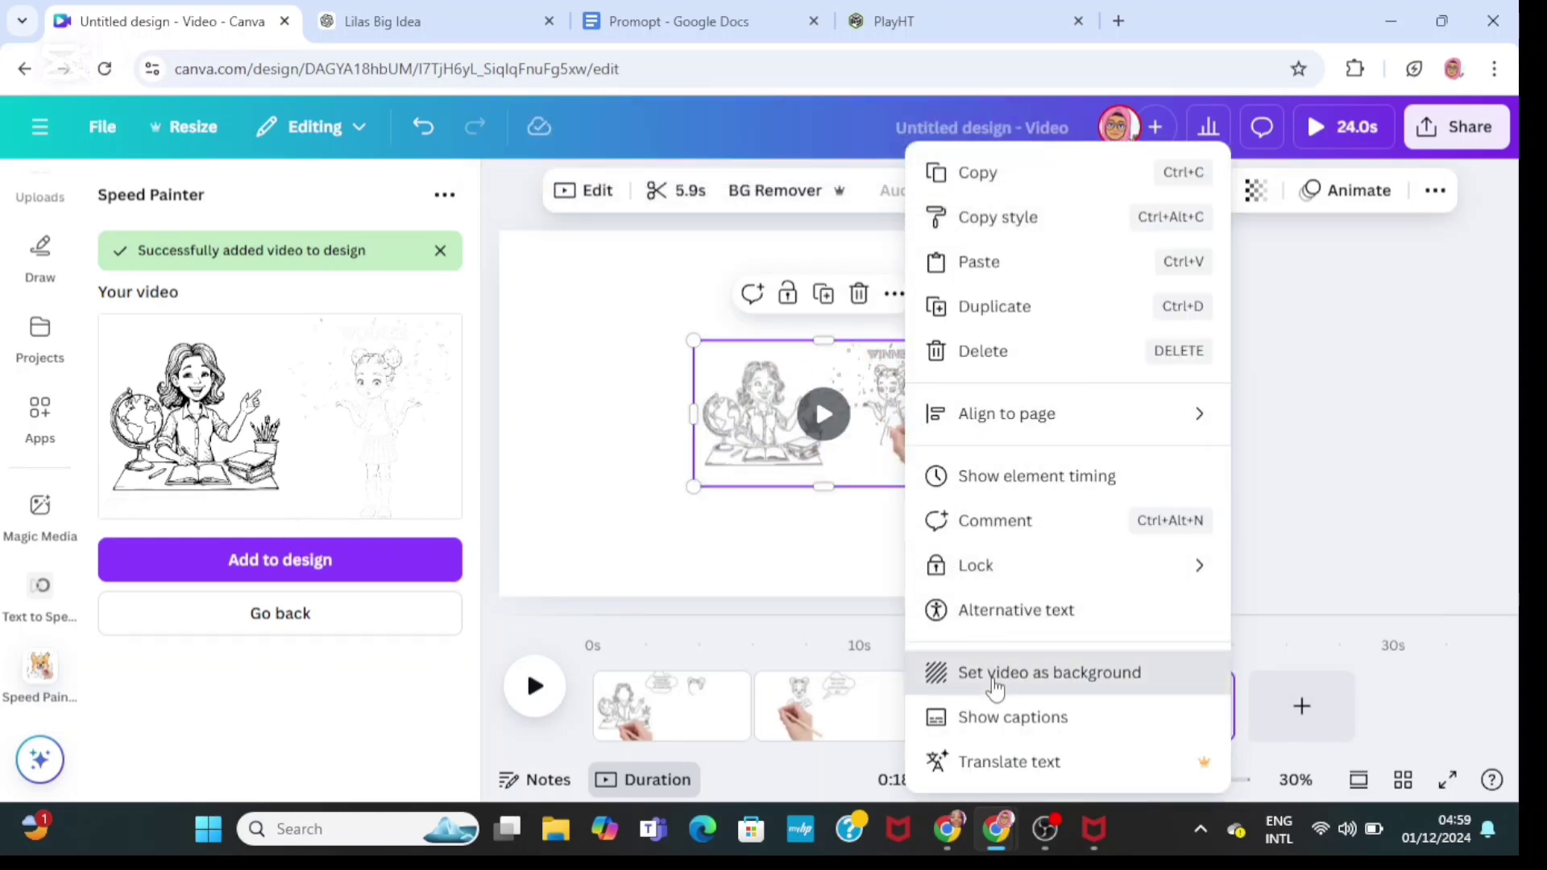
{"action": "left_click", "coordinate": [926, 673]}
{"action": "left_click", "coordinate": [535, 685]}
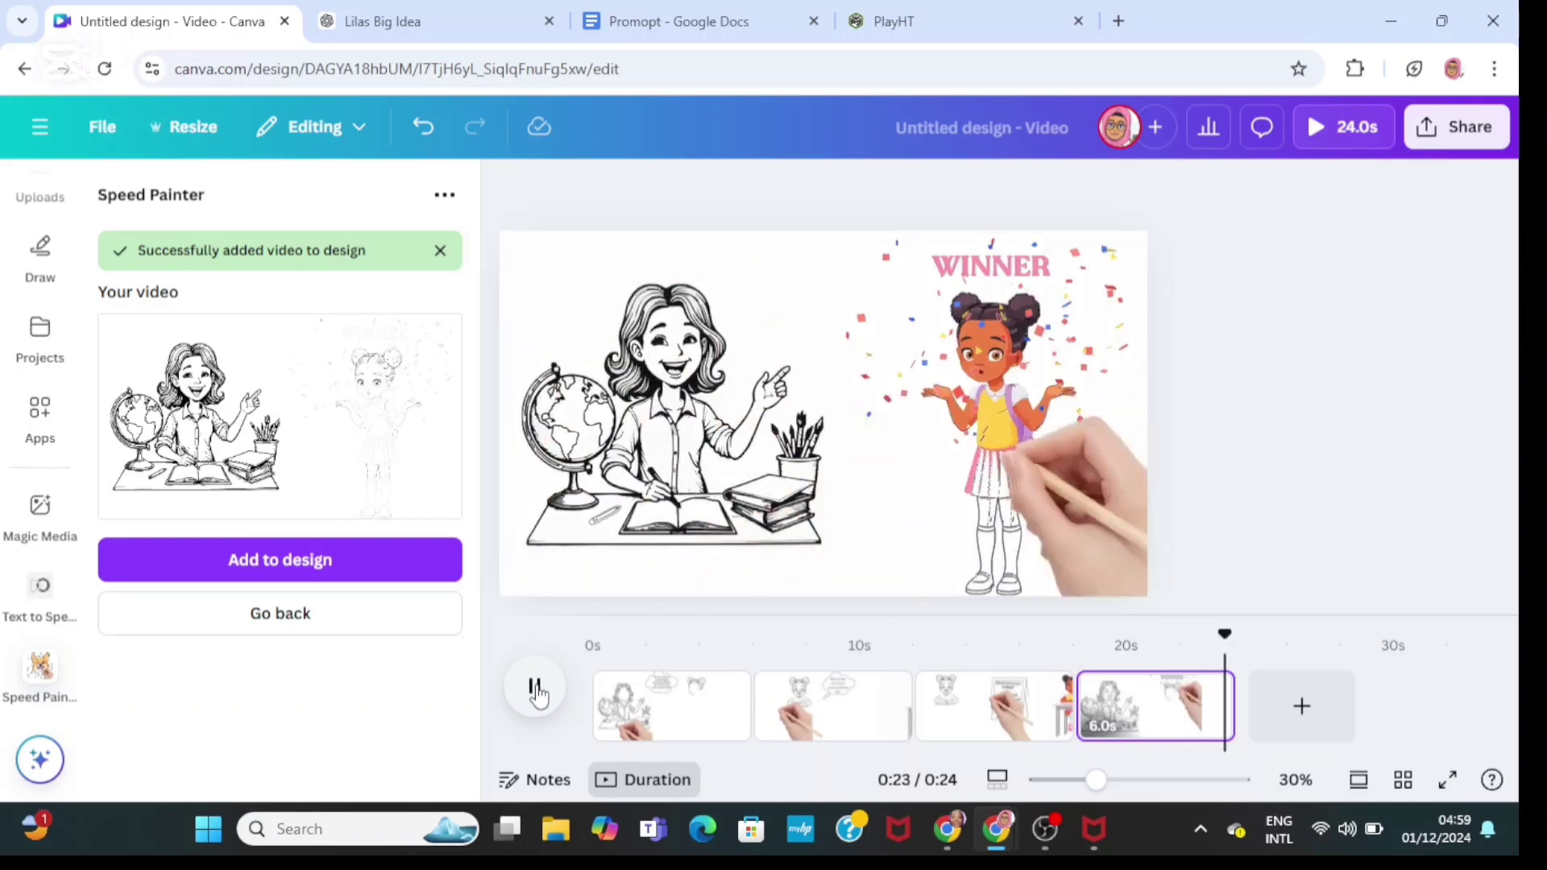
Title the design 'Lailas Big Ideas' and download the whole video as MP4
{"action": "left_click", "coordinate": [1074, 125]}
{"action": "type", "text": "Lailas"}
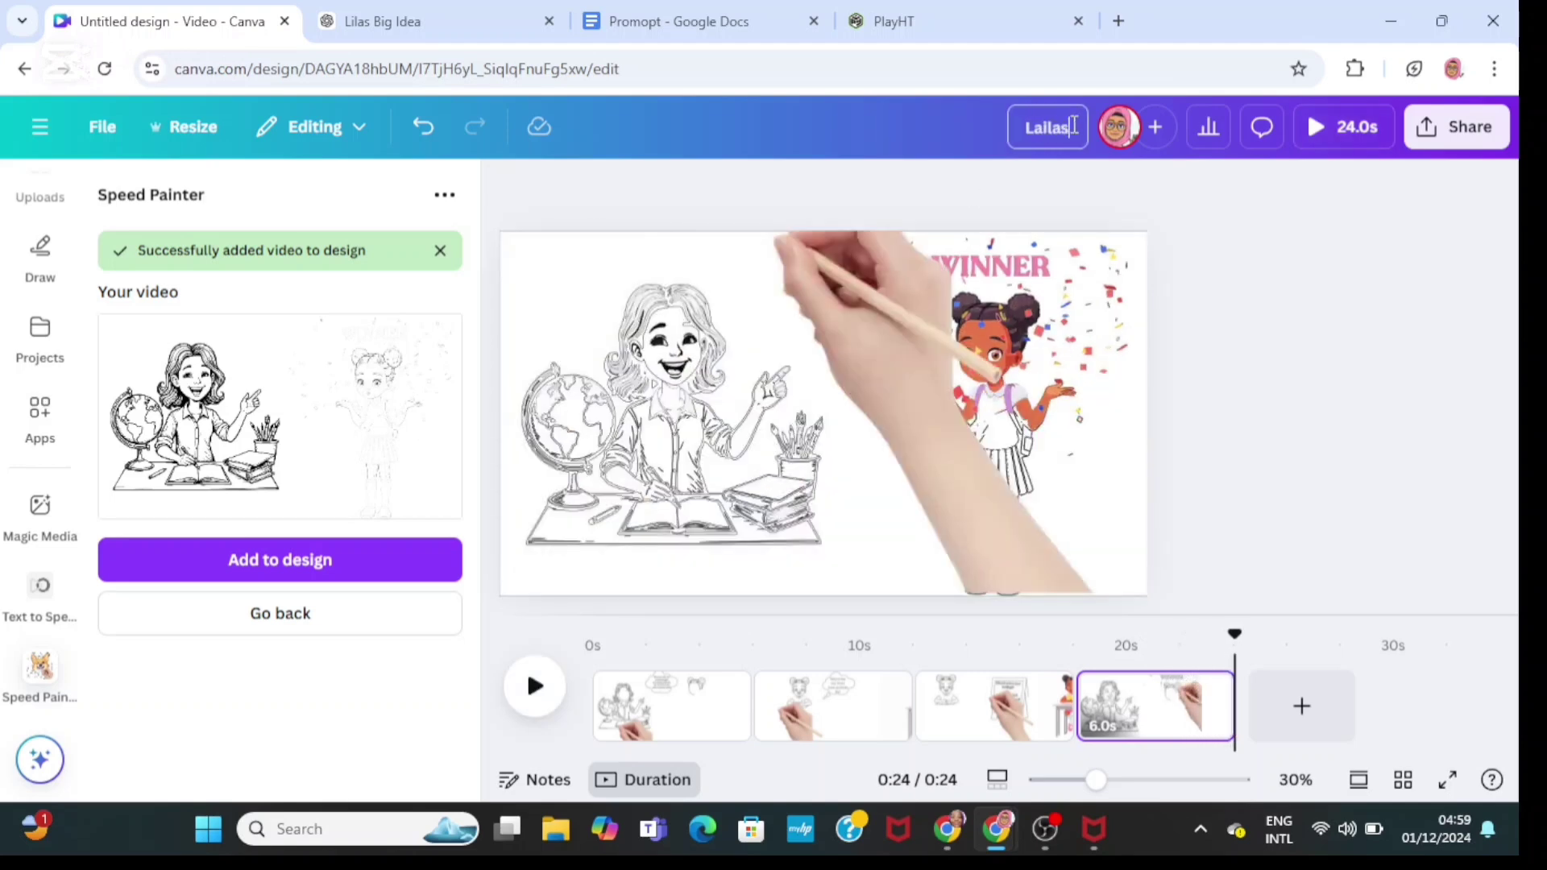
{"action": "type", "text": " Big Ideas"}
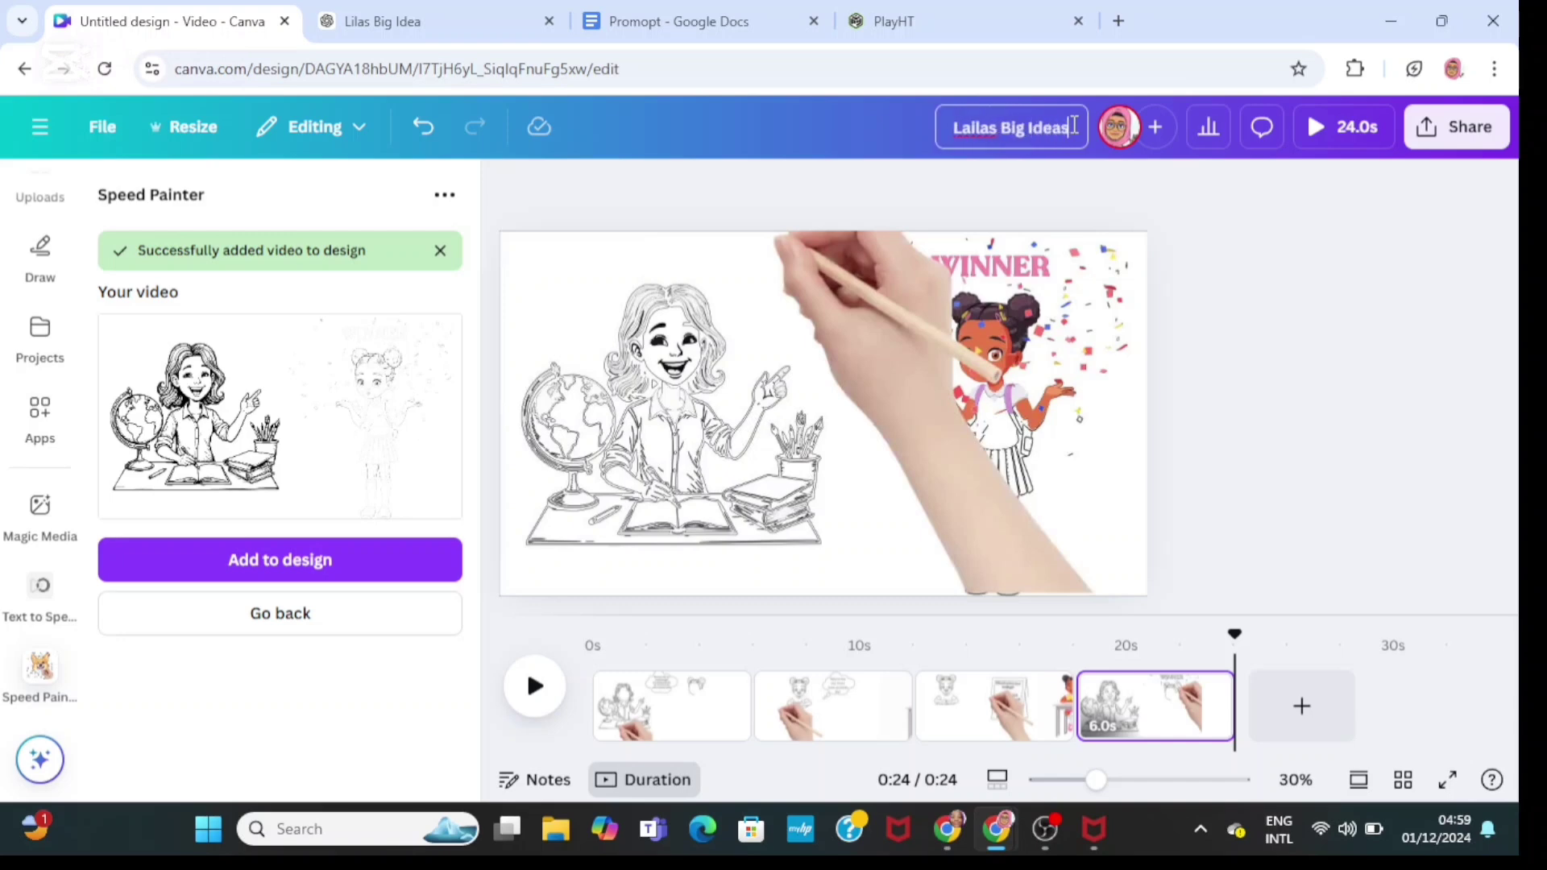
{"action": "left_click", "coordinate": [1459, 126]}
{"action": "left_click", "coordinate": [1115, 573]}
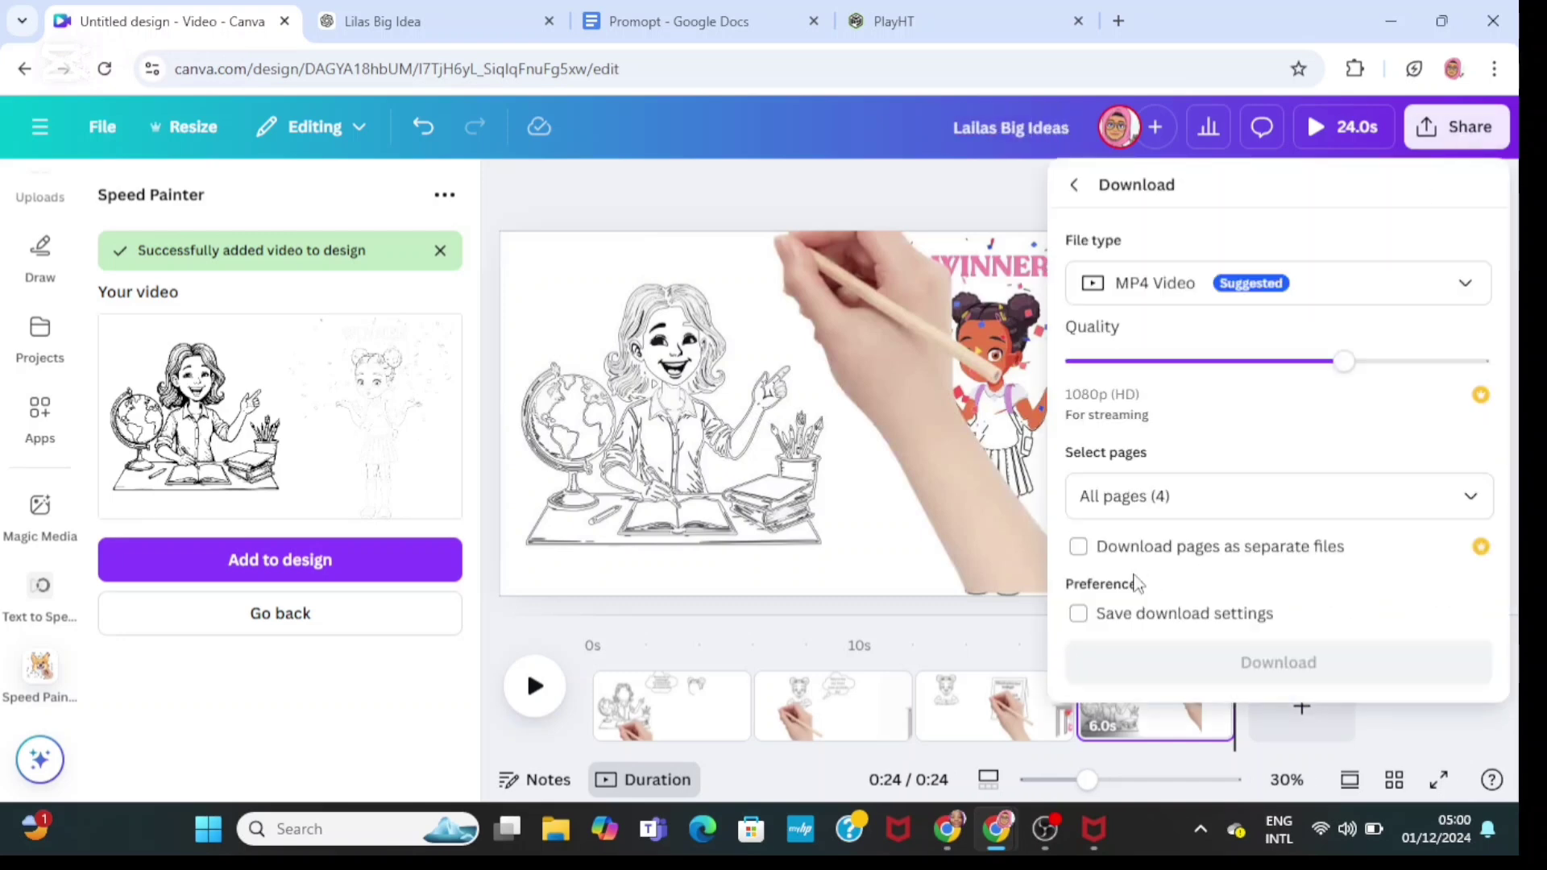
{"action": "left_click", "coordinate": [1233, 674]}
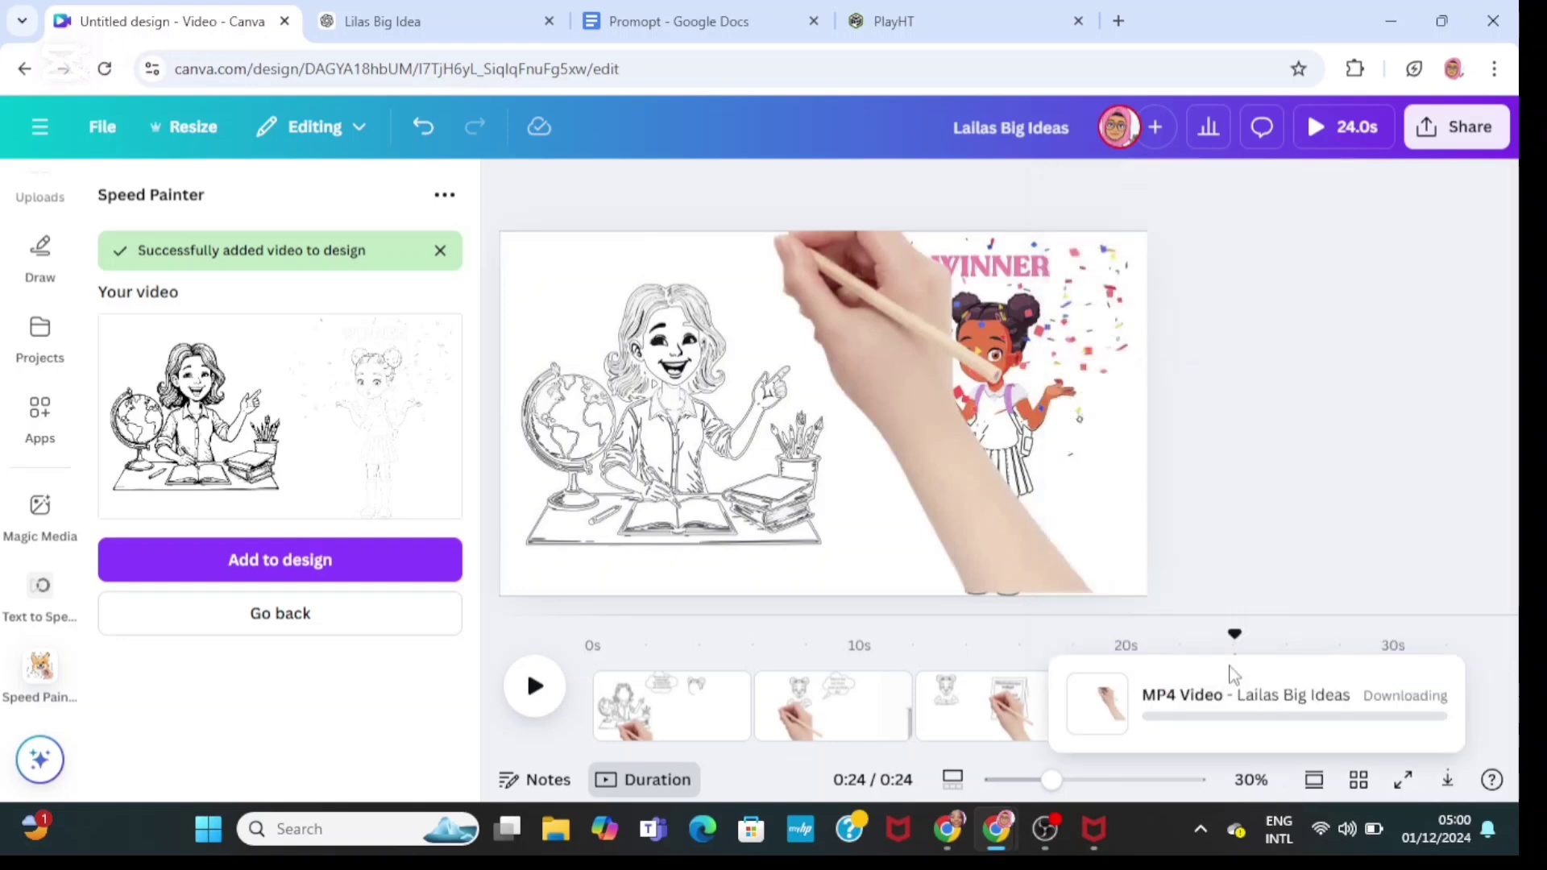